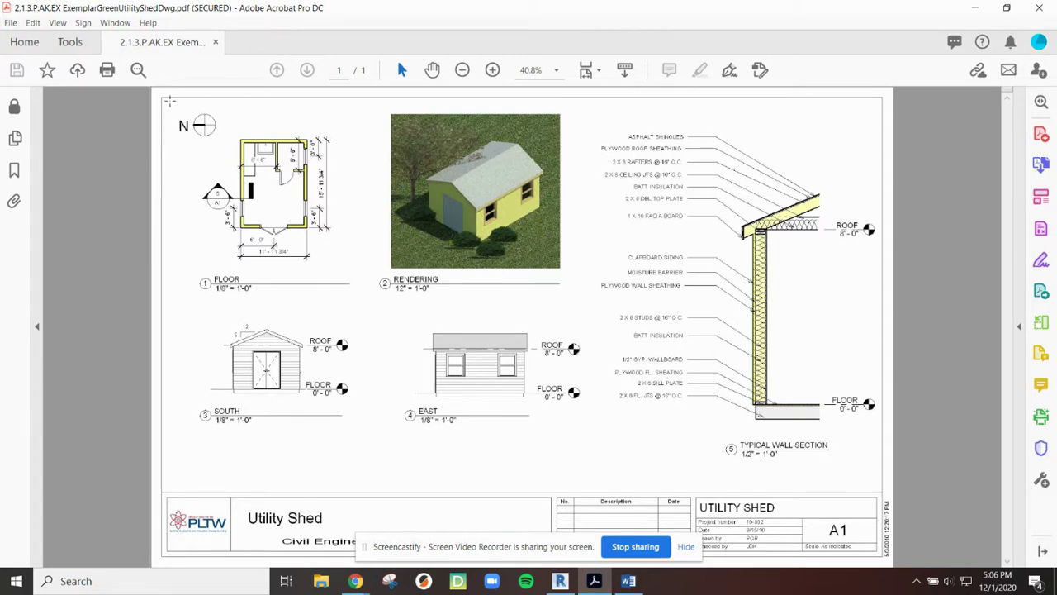
Examine the exemplar utility shed sheet, covering the four plan, rendering and elevation views and the typical wall section
drag(170, 101, 605, 481)
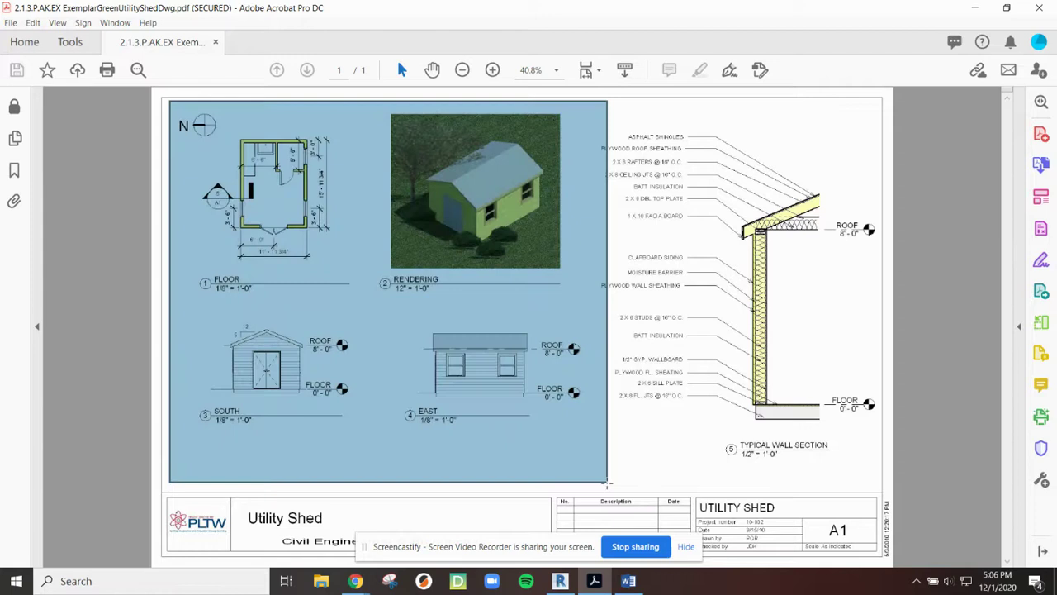
mouse_move(565, 584)
drag(658, 116, 850, 471)
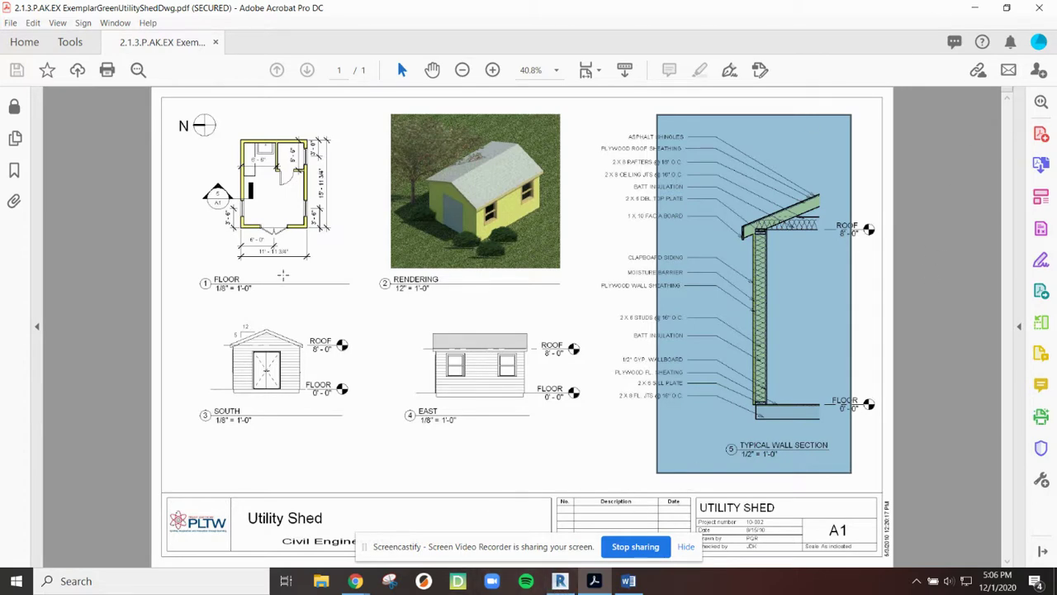
Switch to Revit and set the West elevation's scale on sheet A1 to 3/16" = 1'-0", leaving the view deactivated
click(560, 580)
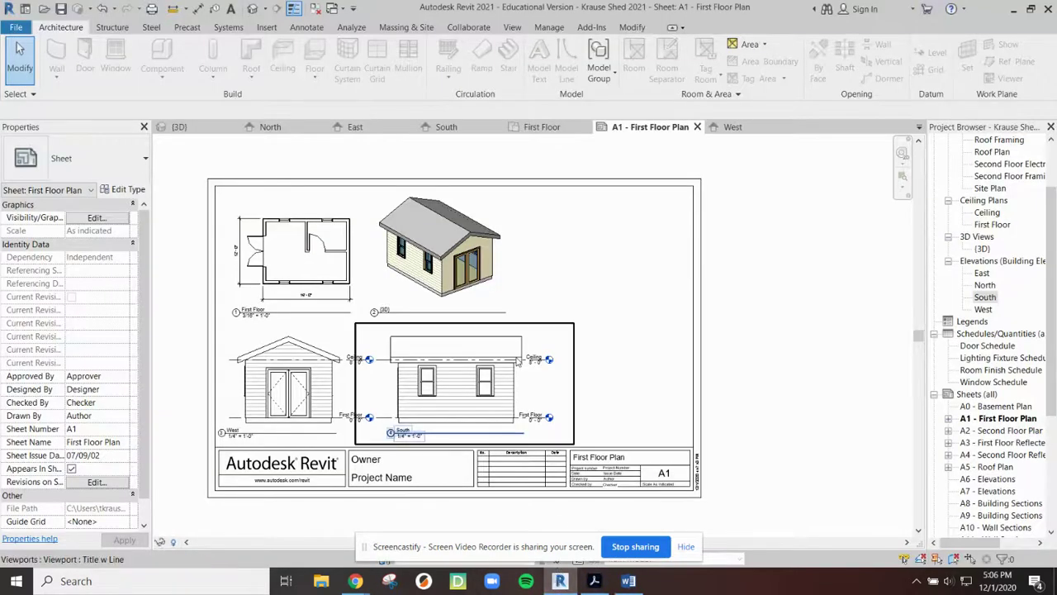
scroll(712, 364, up, 2)
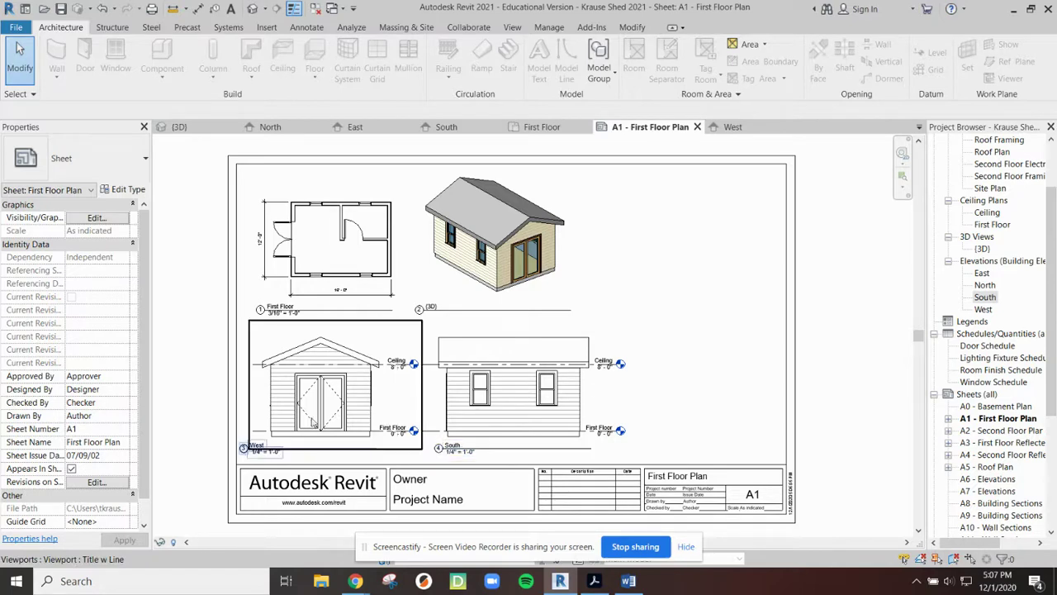
scroll(312, 422, up, 1)
scroll(425, 403, up, 2)
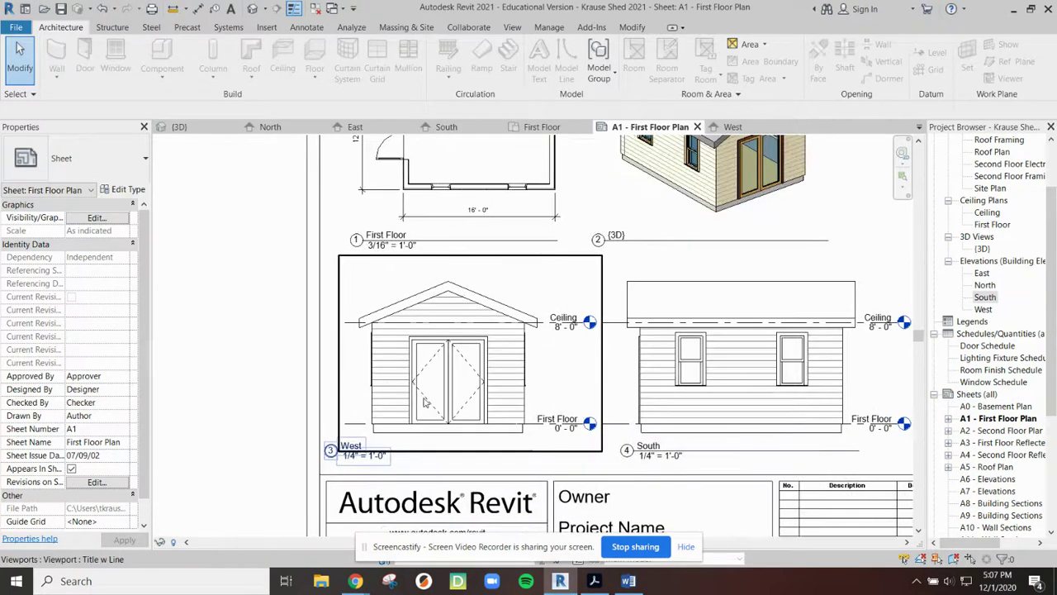
scroll(425, 402, down, 3)
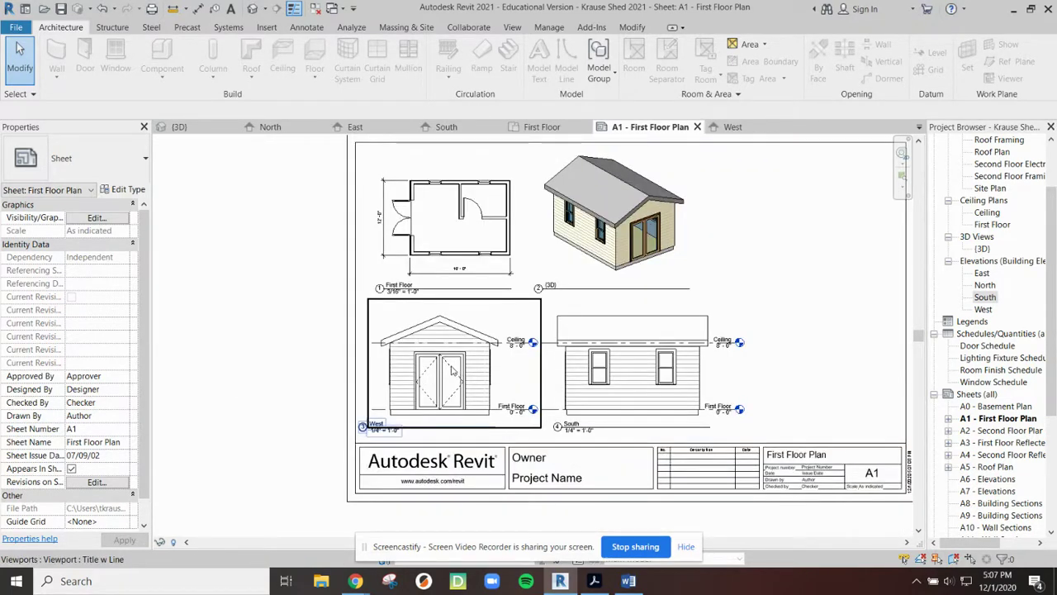
double_click(451, 372)
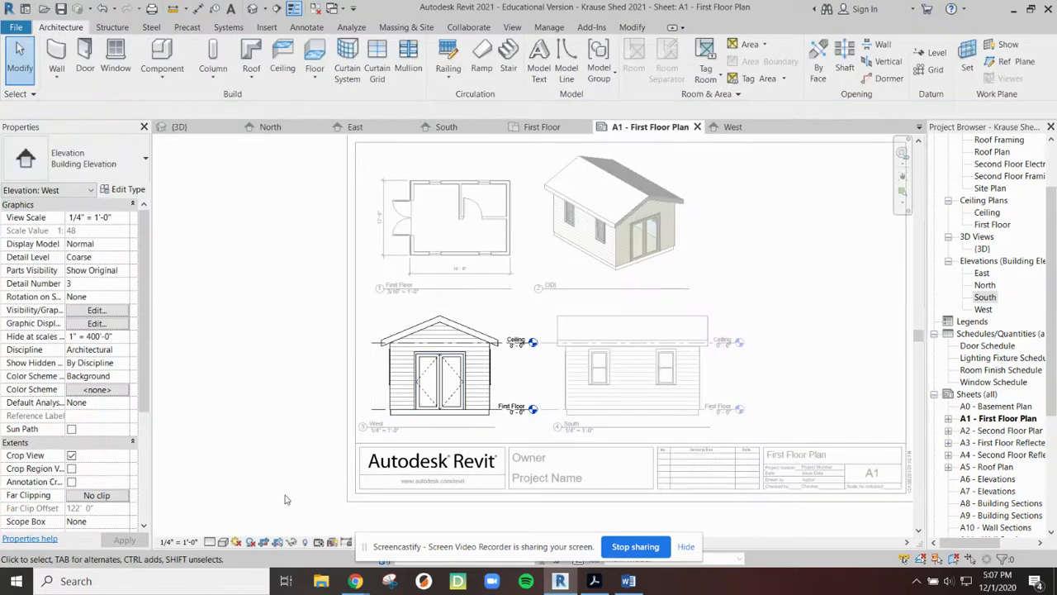
click(180, 542)
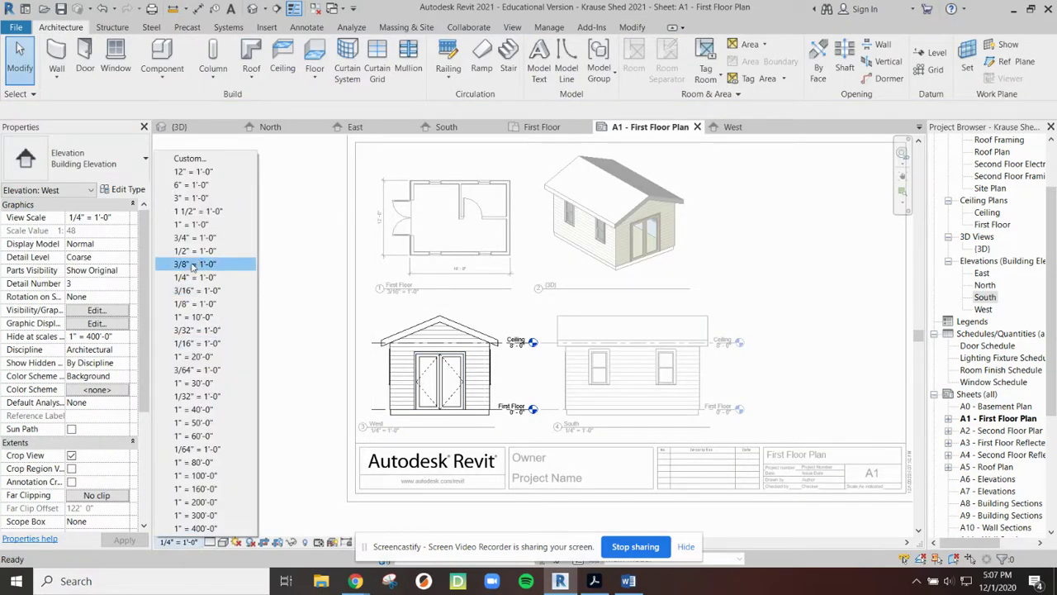
click(202, 291)
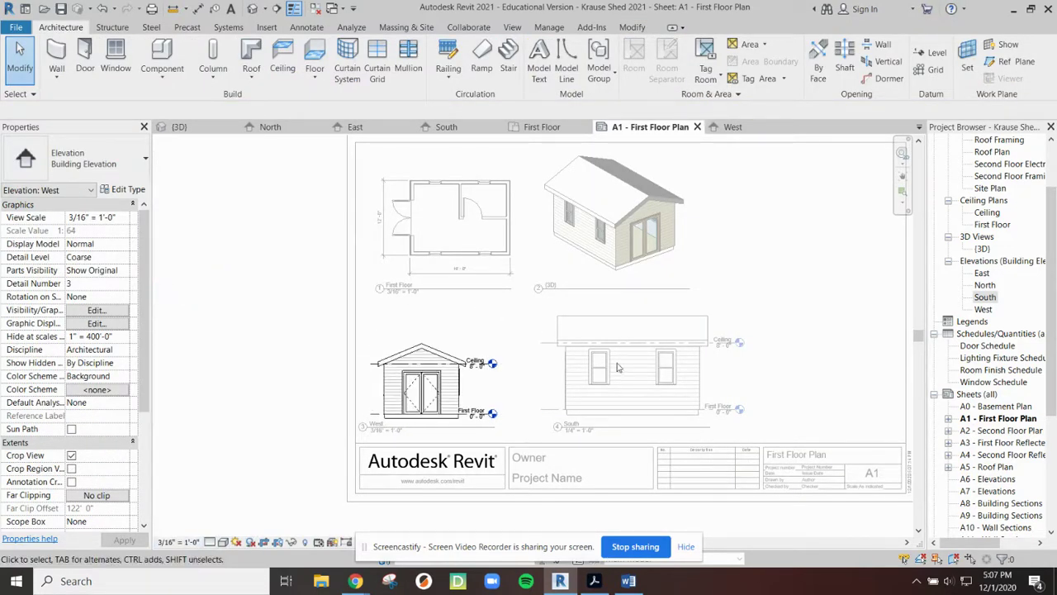
right_click(488, 317)
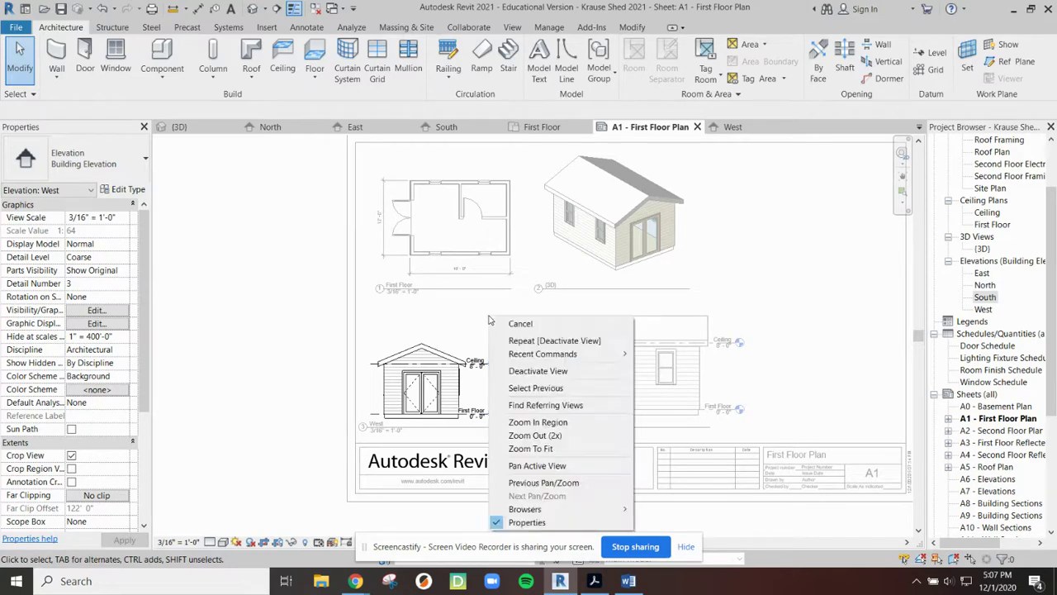
click(522, 373)
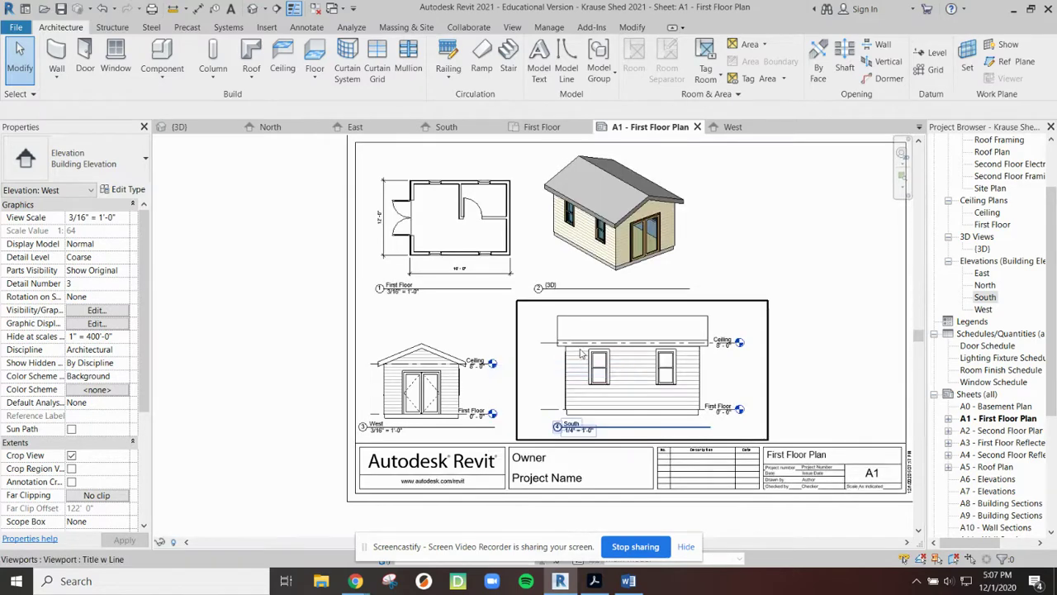
Set the South elevation's scale on sheet A1 to 3/16" = 1'-0" and deactivate the view
double_click(539, 366)
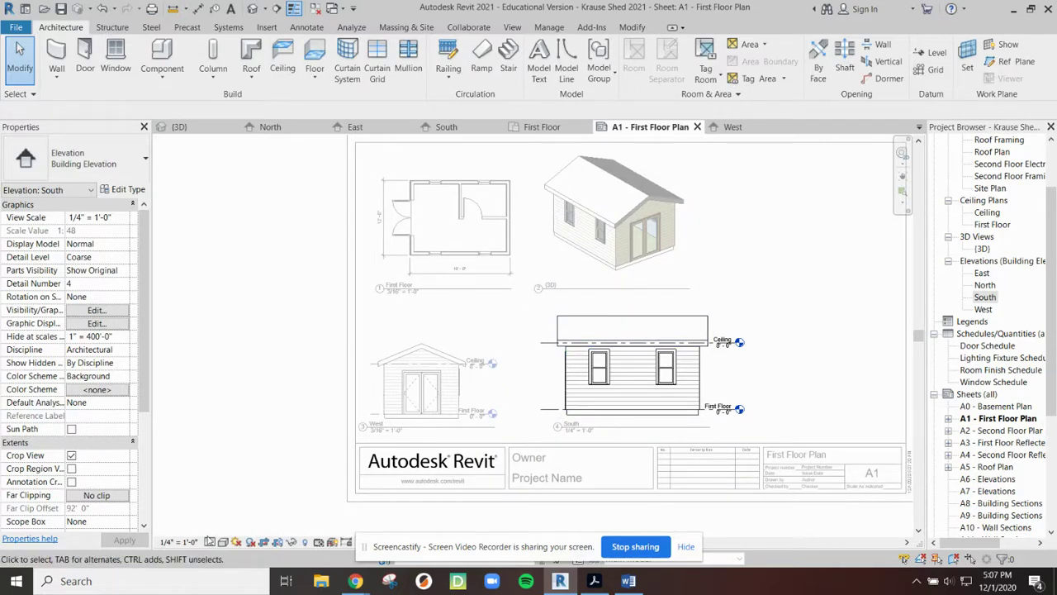
click(188, 542)
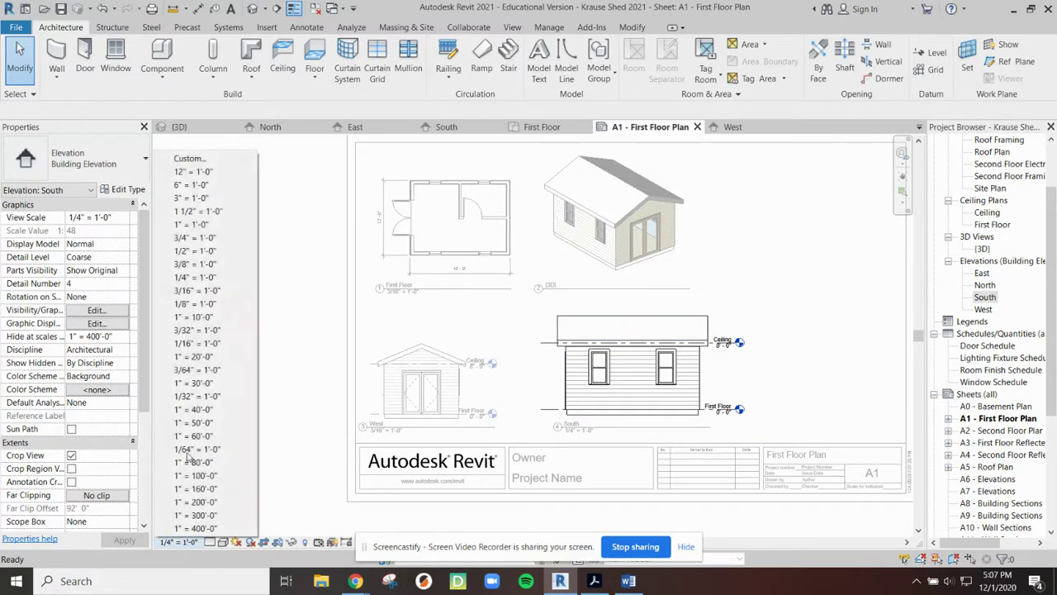
click(200, 293)
right_click(611, 323)
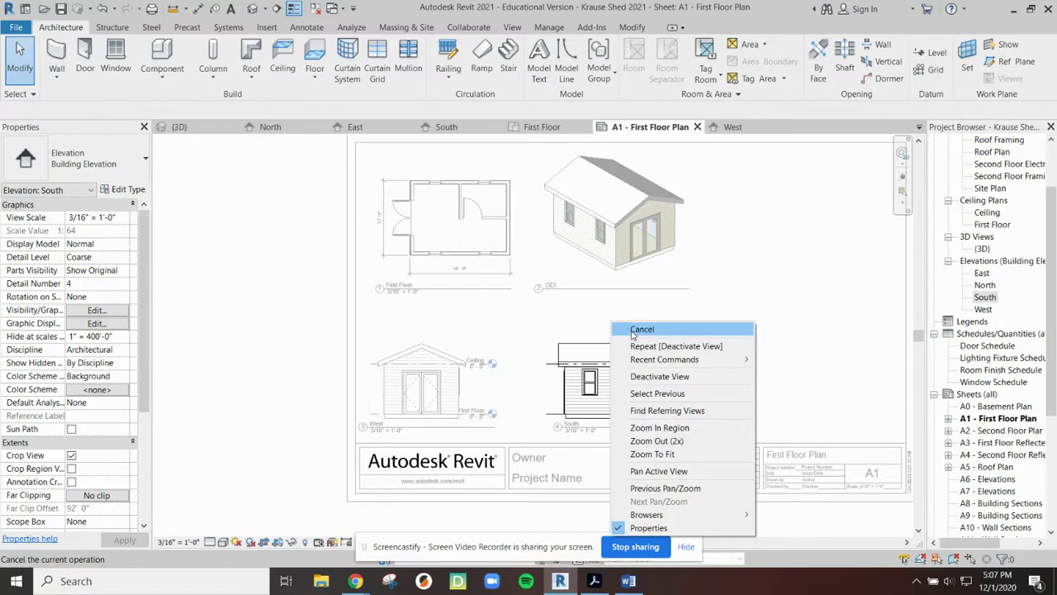
click(660, 376)
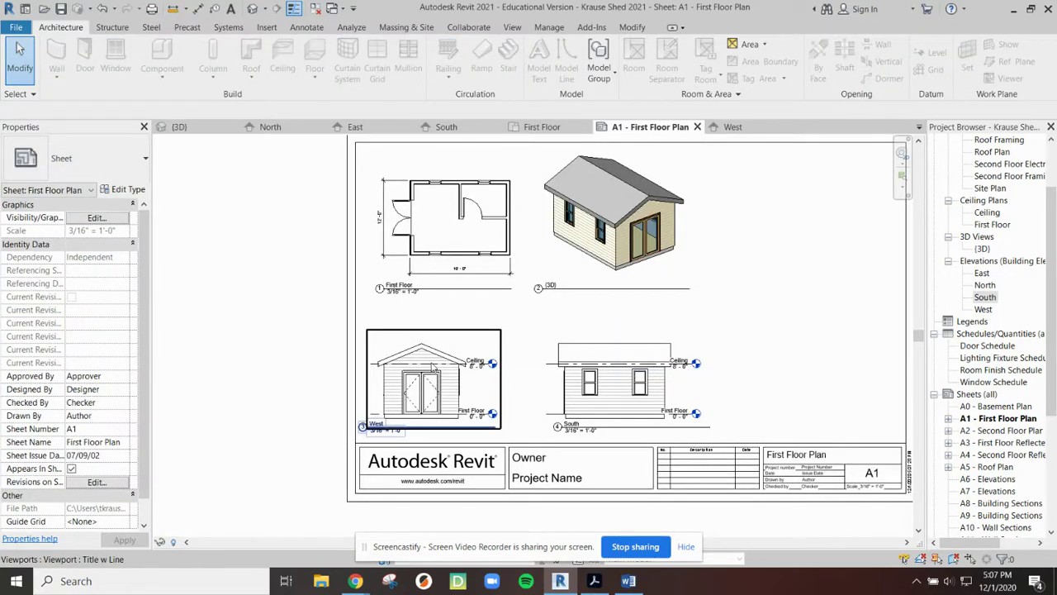
Shift the West elevation viewport right so it sits beneath the First Floor plan
click(423, 366)
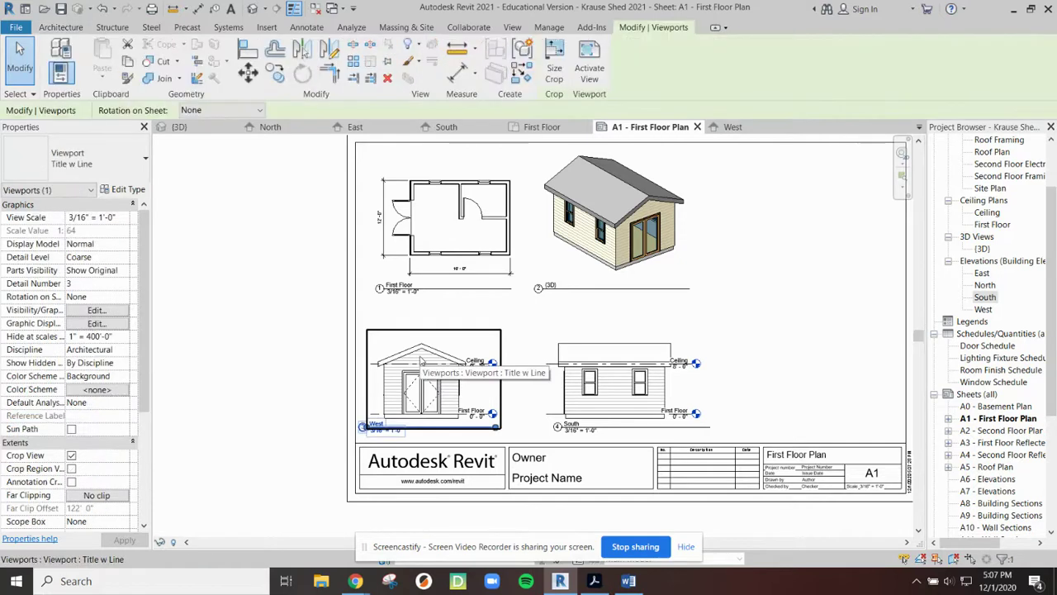
drag(411, 355, 419, 355)
key(Right)
key(Right)
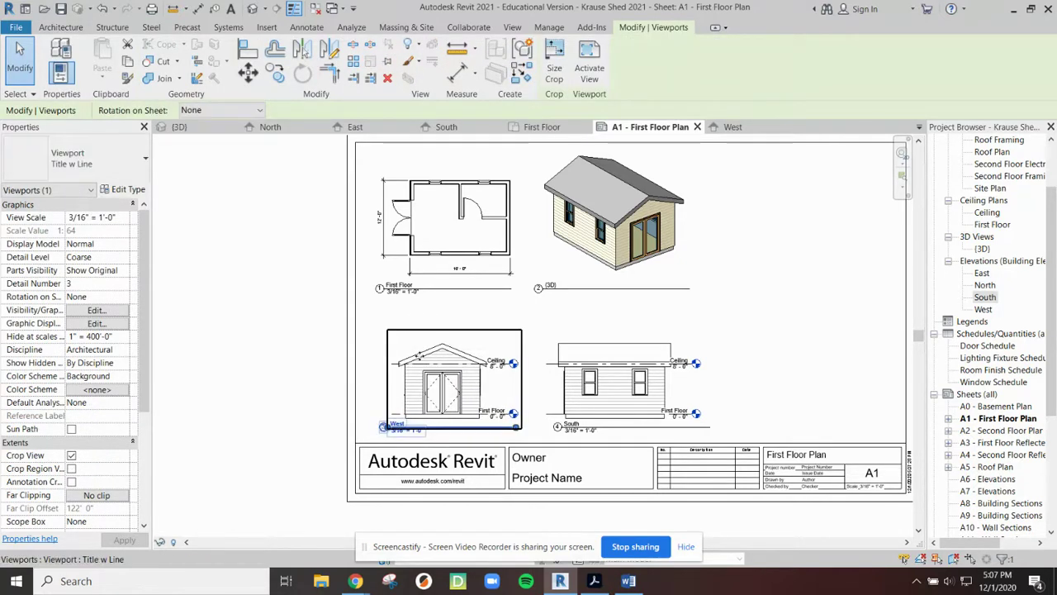
Reposition the South elevation viewport closer to the West elevation, with its title roughly aligned beneath the 3D view's title
click(587, 378)
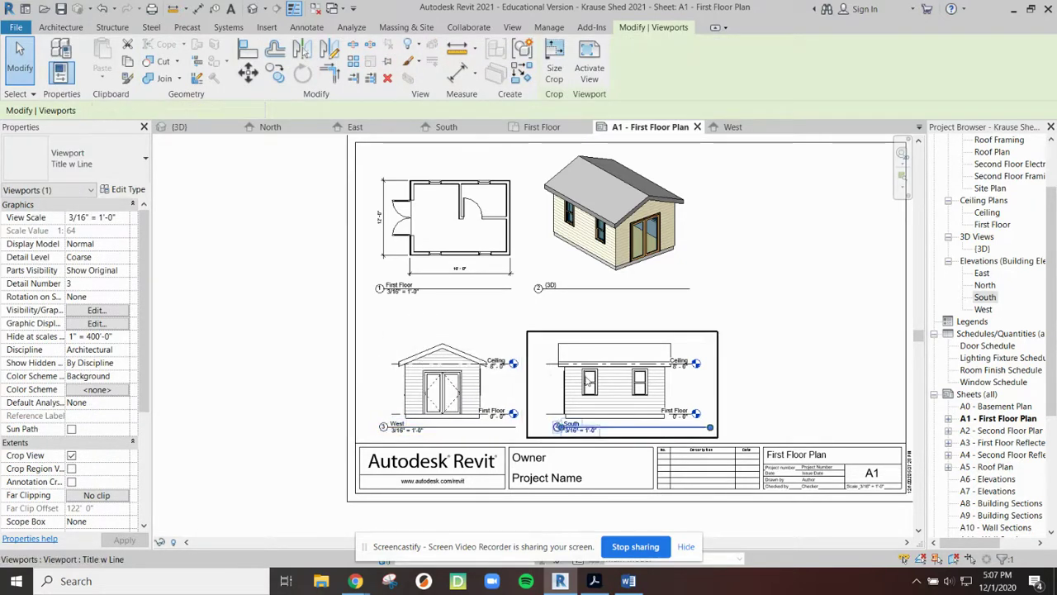
key(Left)
key(Left)
key(Left)
key(Left)
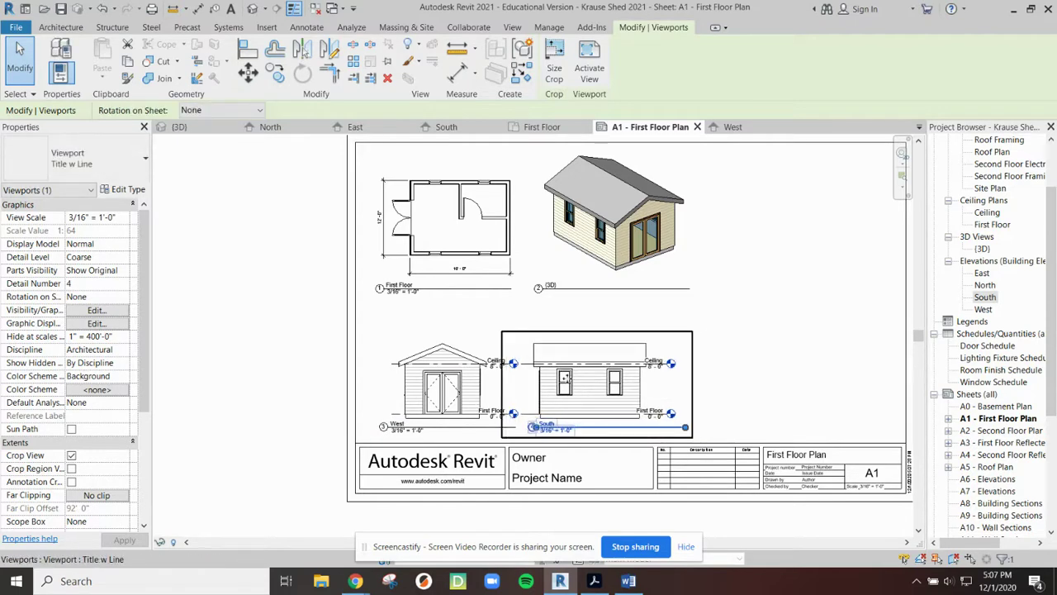
click(564, 305)
scroll(678, 305, down, 1)
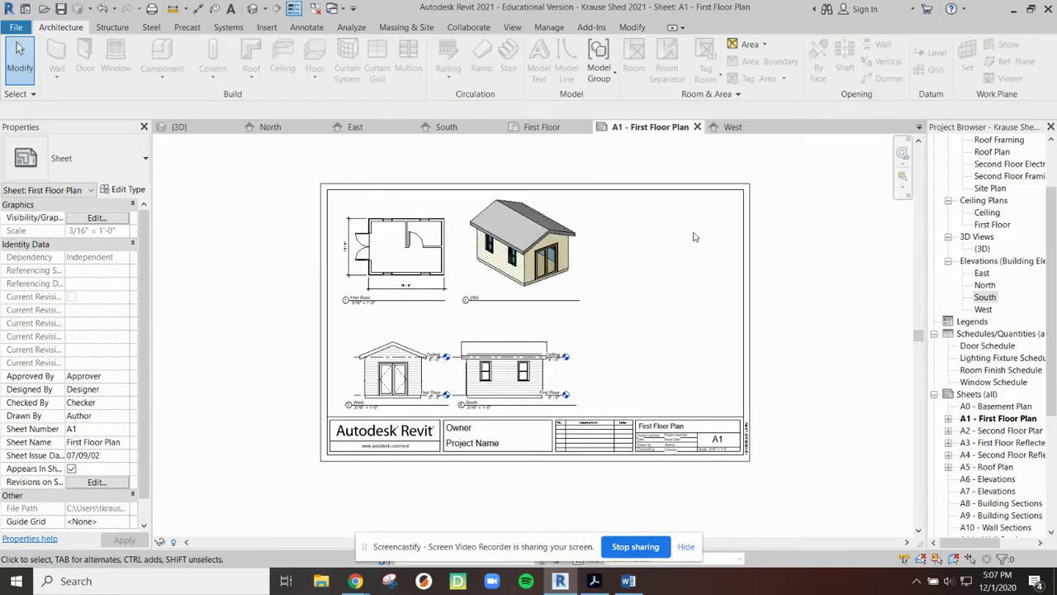
click(530, 370)
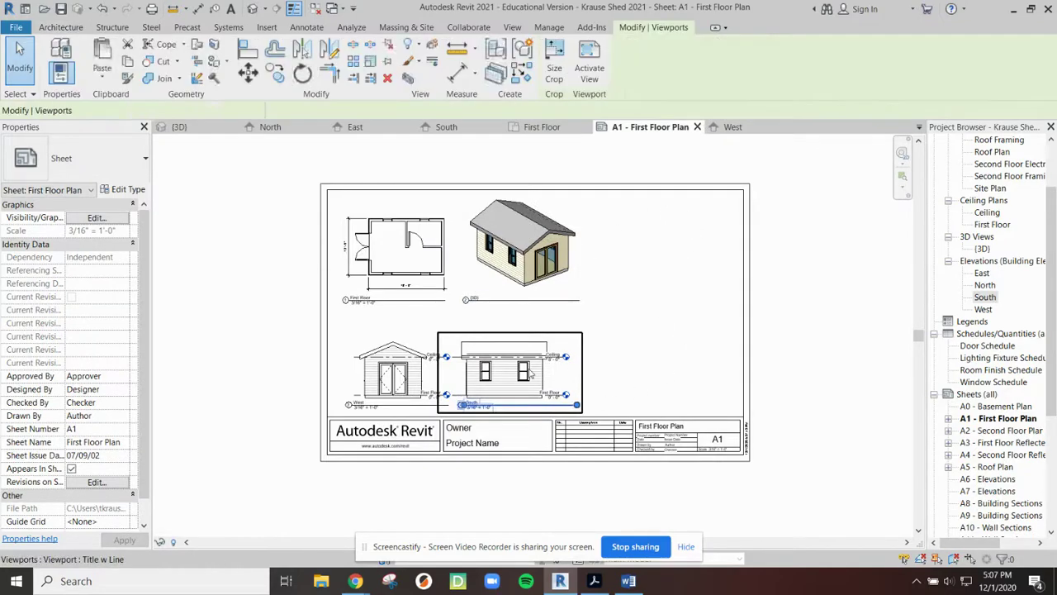
drag(529, 370, 536, 370)
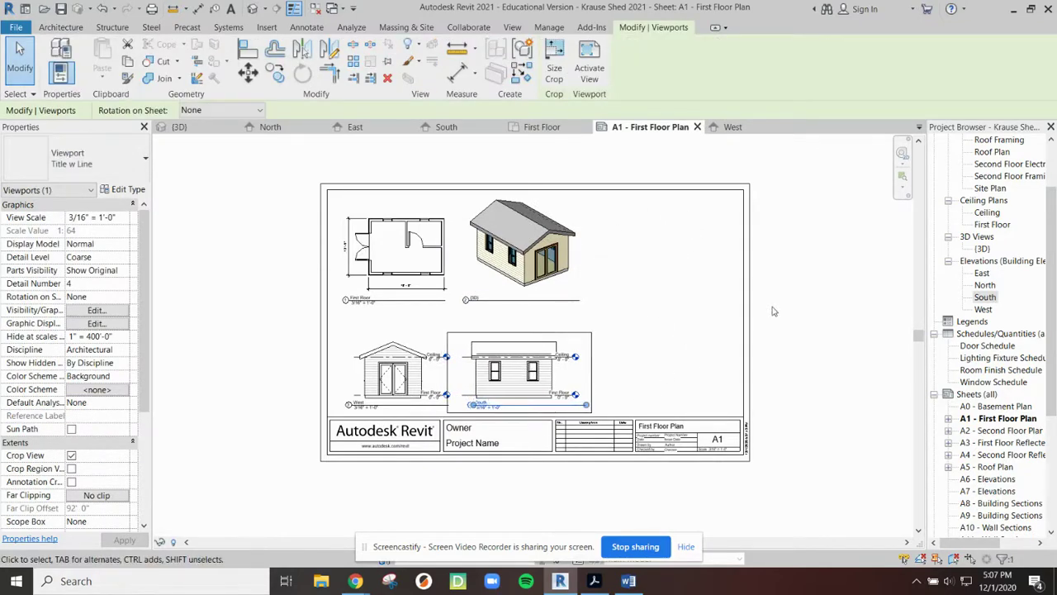
click(792, 283)
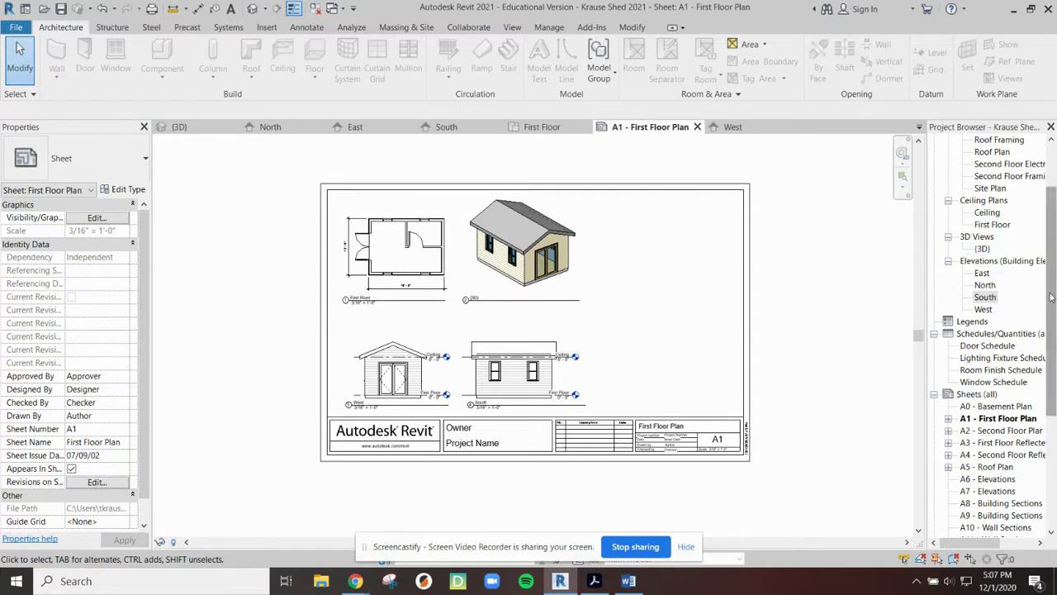
Open the First Floor plan view of the shed
drag(1055, 276, 1054, 239)
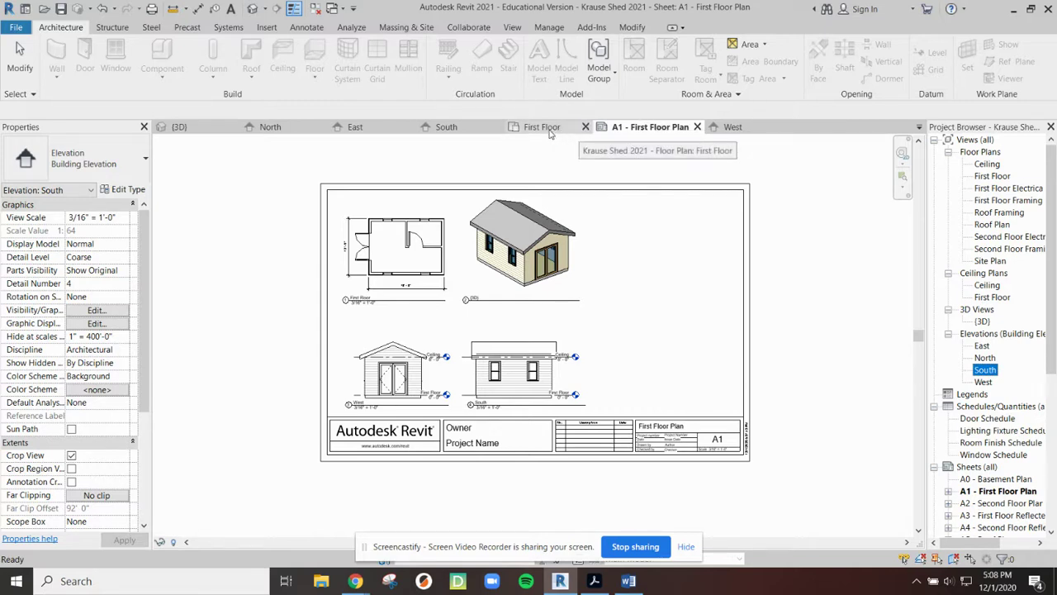
click(550, 131)
scroll(547, 358, up, 3)
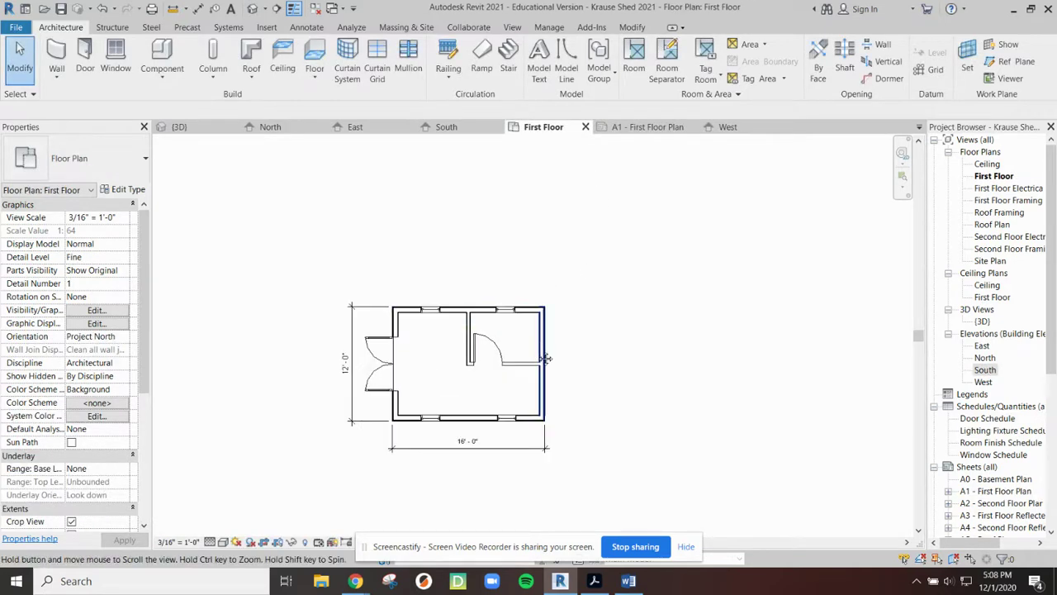
scroll(628, 347, up, 2)
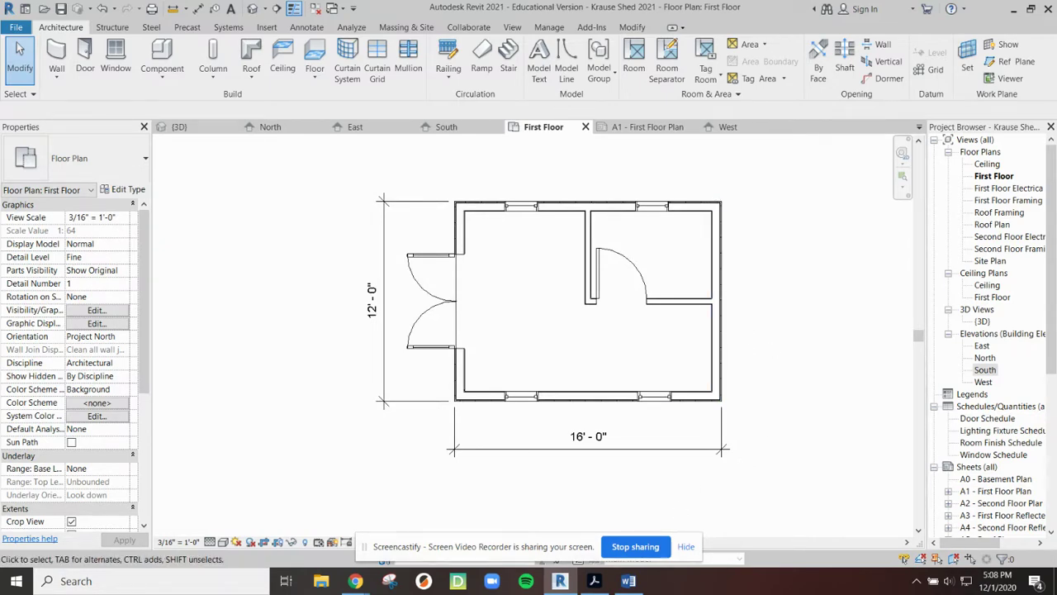
Switch to the exemplar PDF and examine the floor plan's four exterior walls, the window near the double doors and the section marker
click(594, 581)
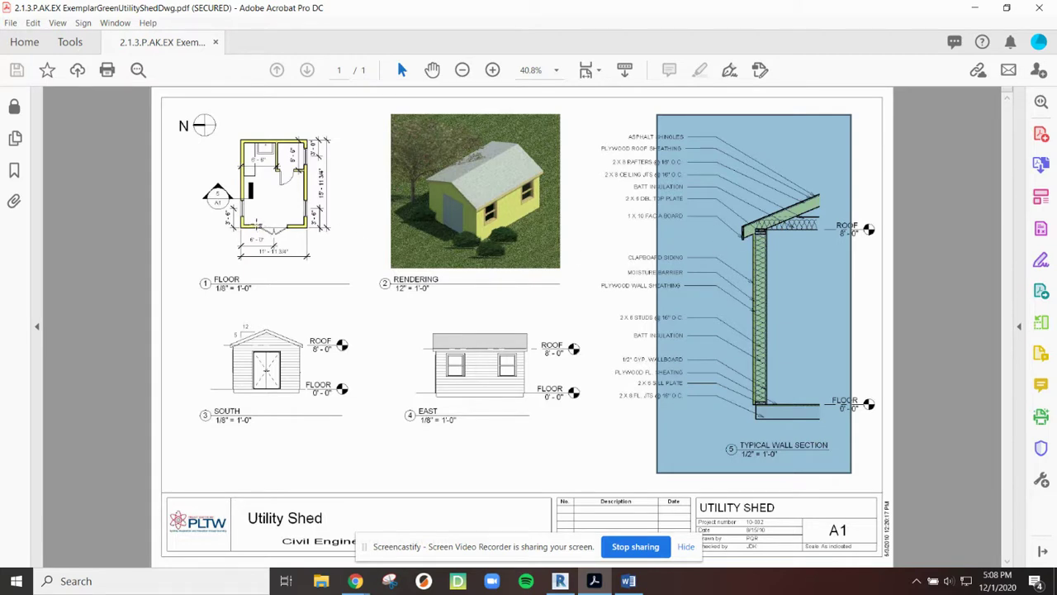
drag(188, 174, 268, 213)
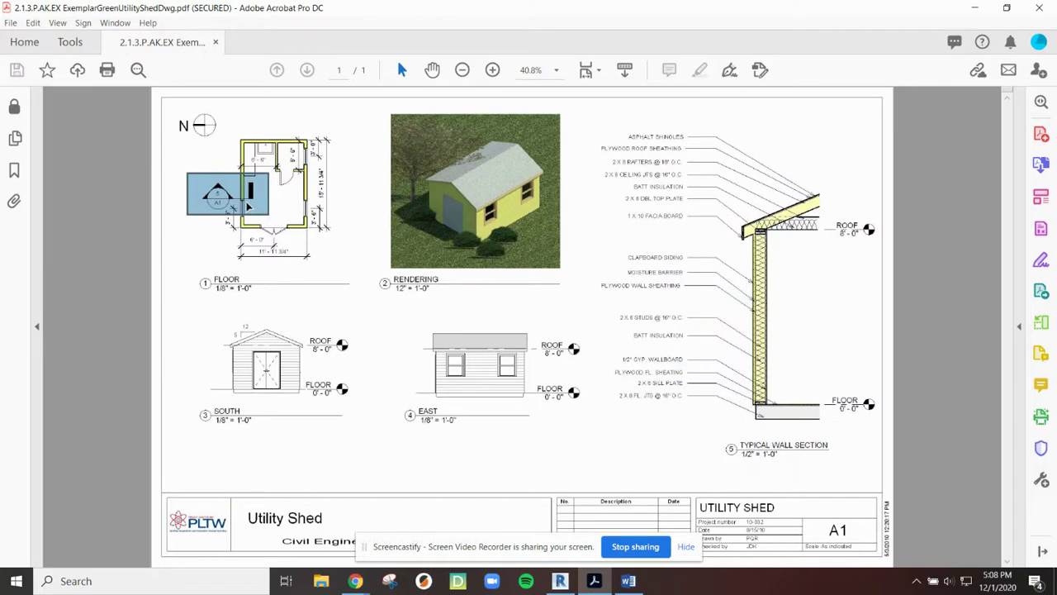
ctrl+scroll(247, 207, up, 4)
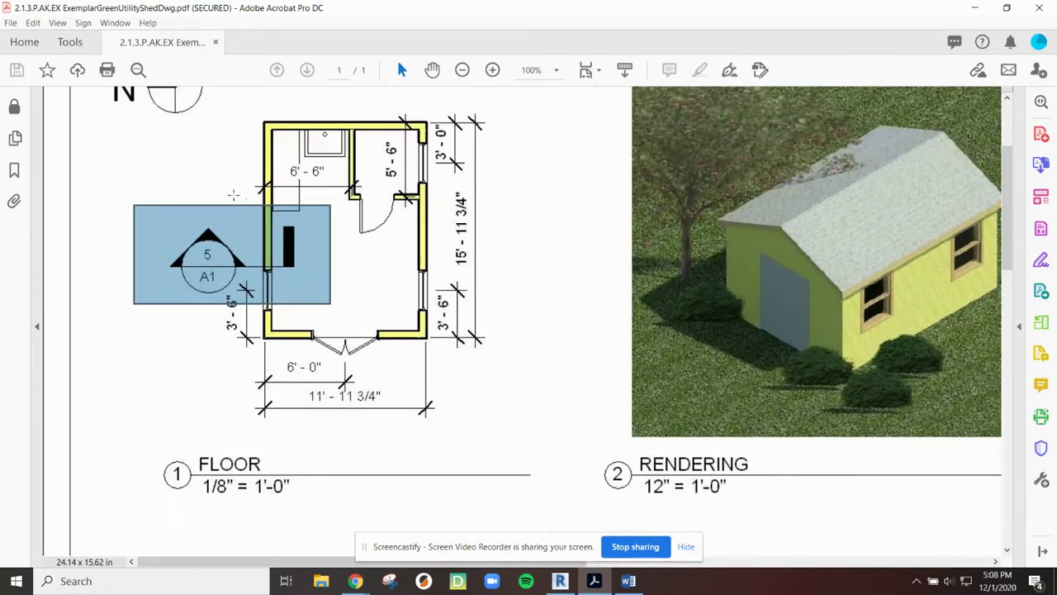
scroll(270, 194, up, 1)
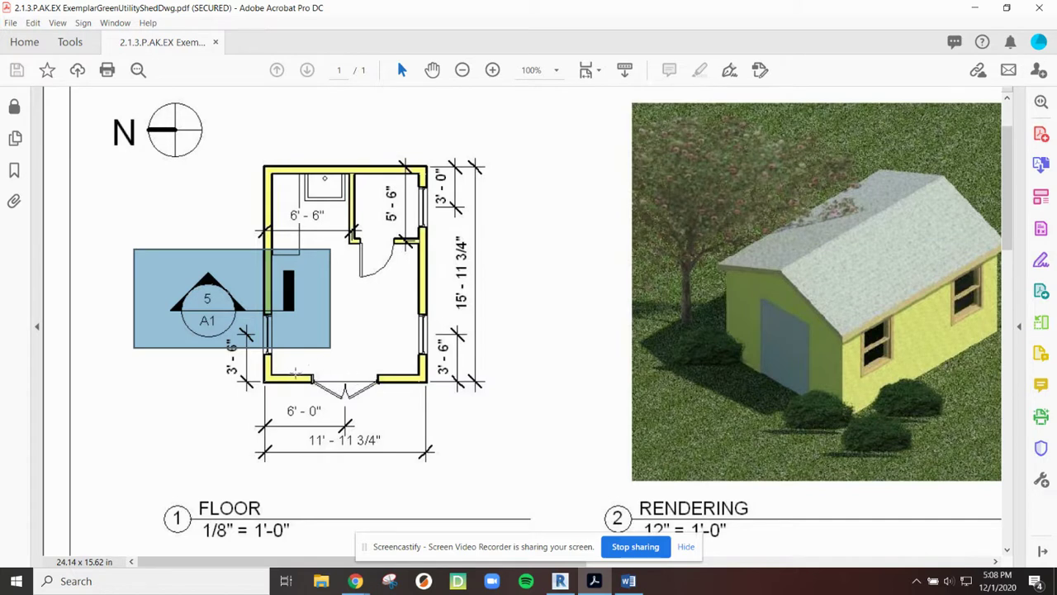
drag(281, 367, 420, 409)
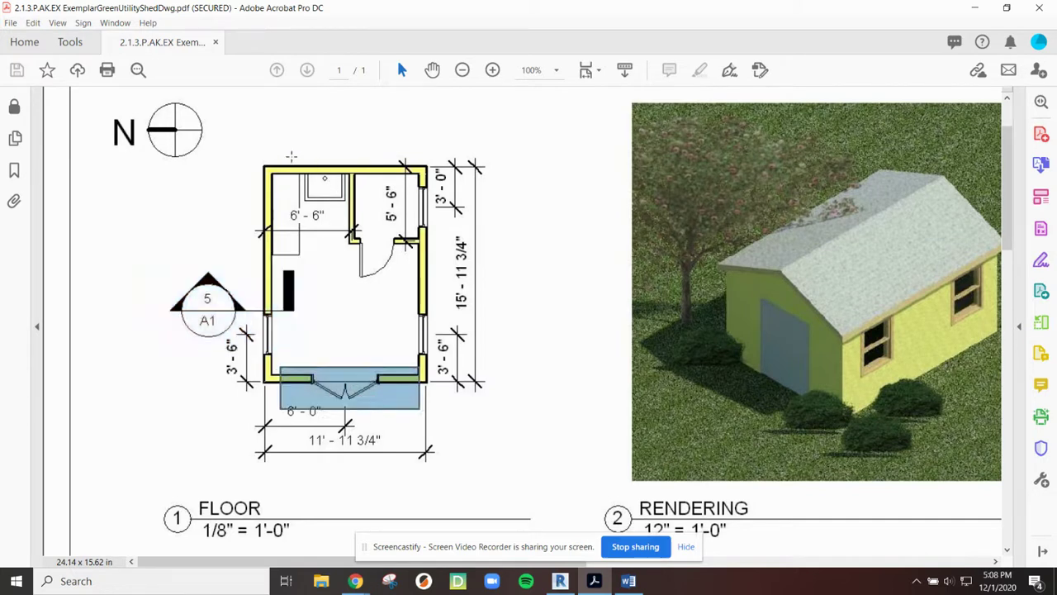
drag(277, 150, 413, 198)
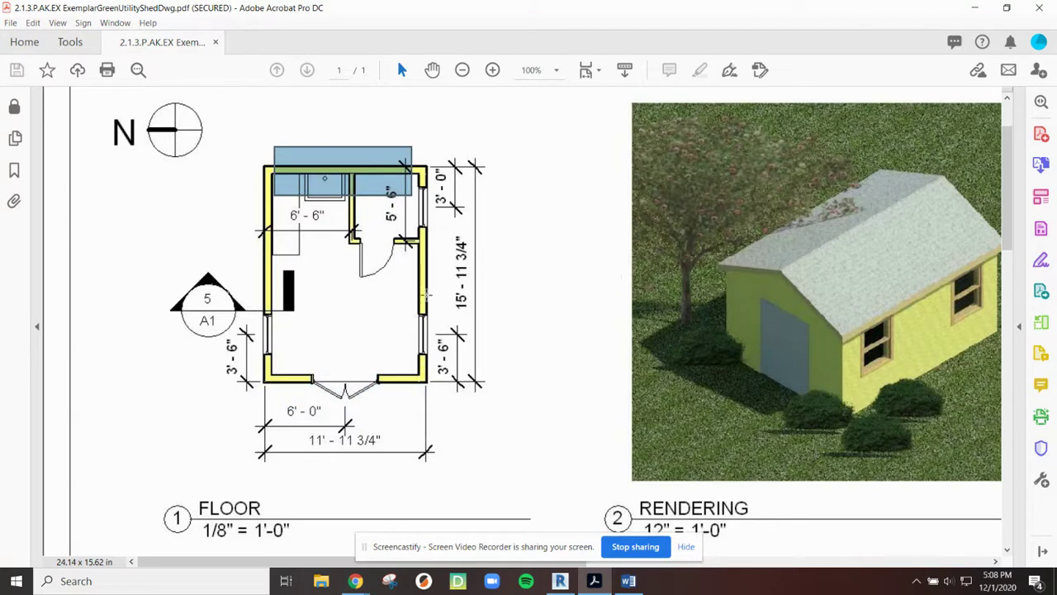
drag(221, 160, 287, 394)
drag(410, 159, 447, 409)
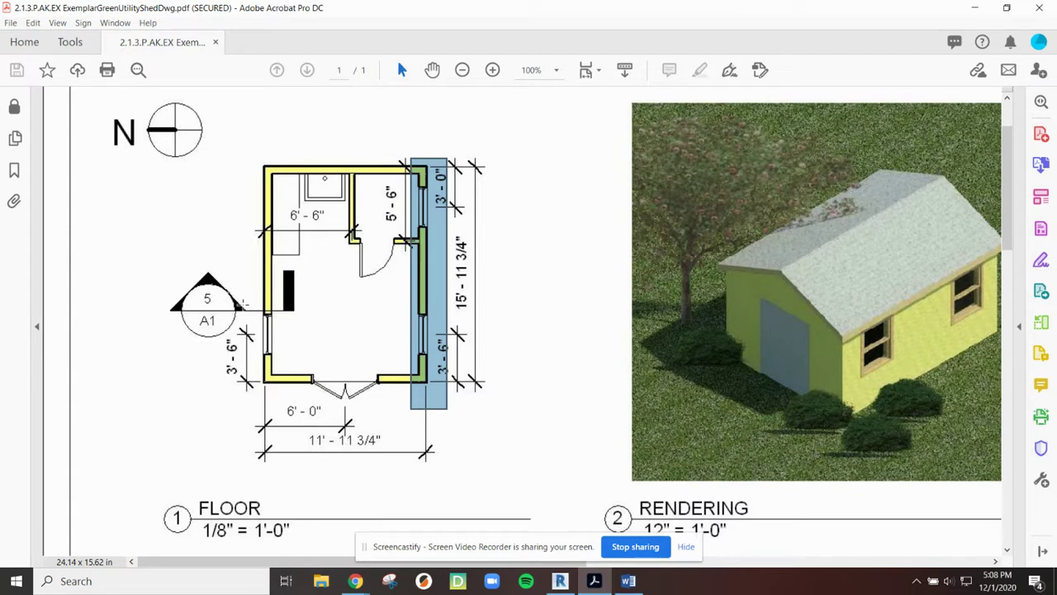
drag(243, 305, 294, 373)
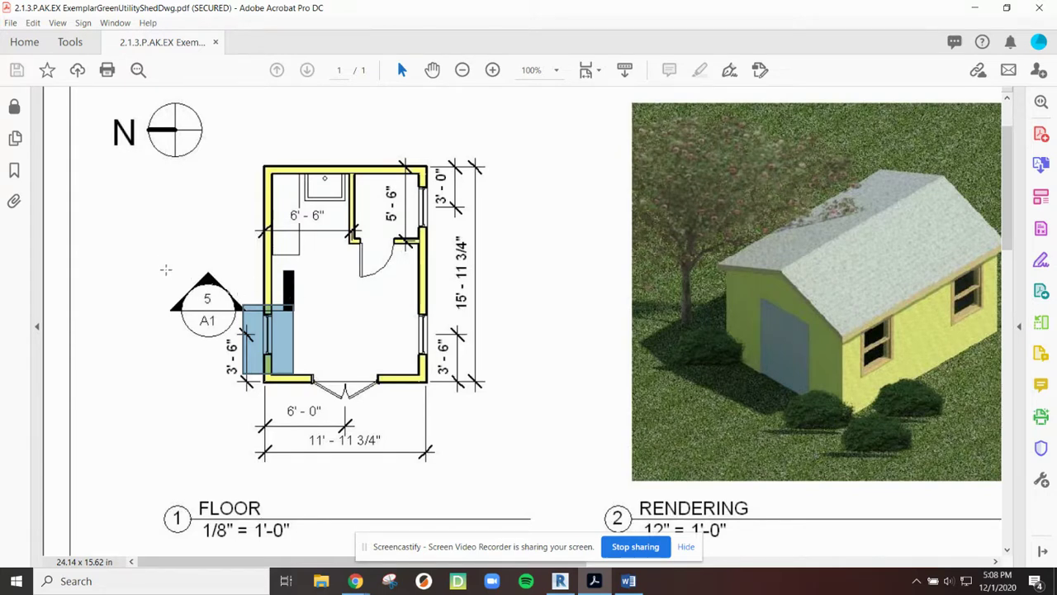
drag(171, 262, 242, 316)
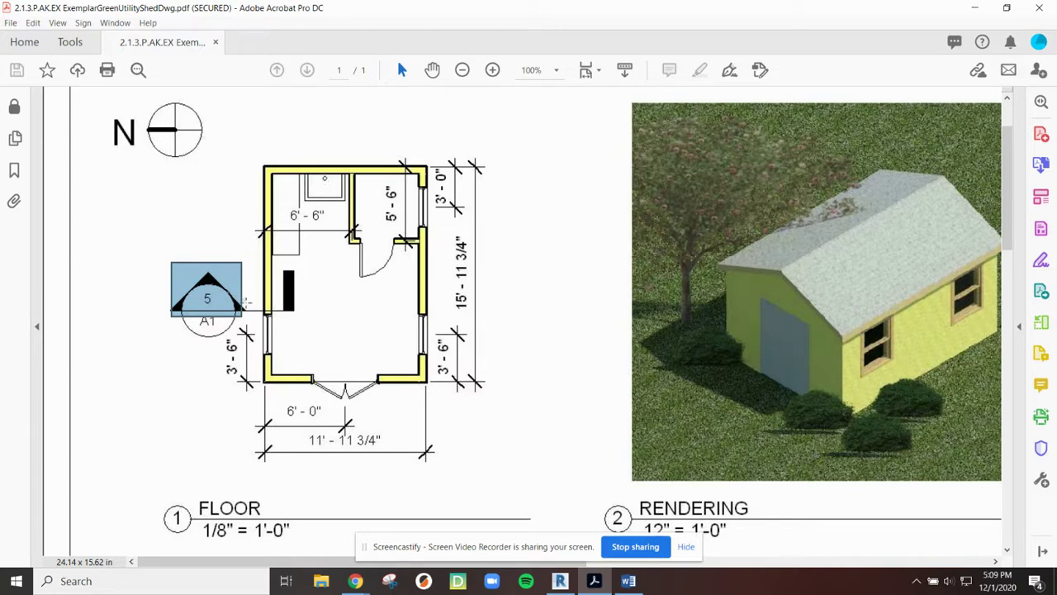
Examine section marker 5/A1 and its cut through the wall in the exemplar, and return to the First Floor plan in Revit
mouse_move(244, 302)
mouse_down()
mouse_move(311, 334)
mouse_move(308, 347)
mouse_up()
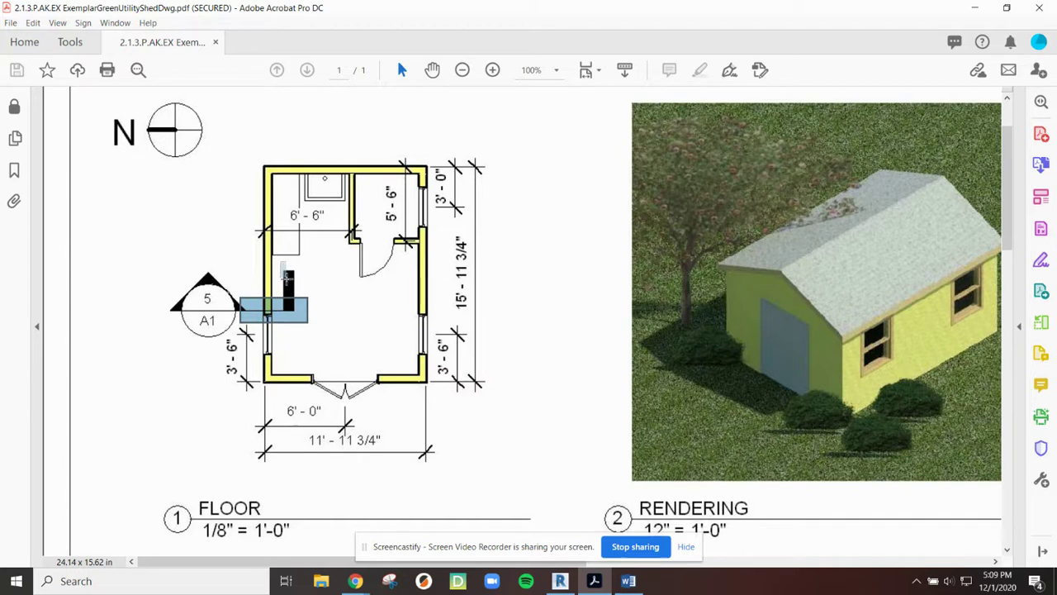
drag(279, 261, 310, 327)
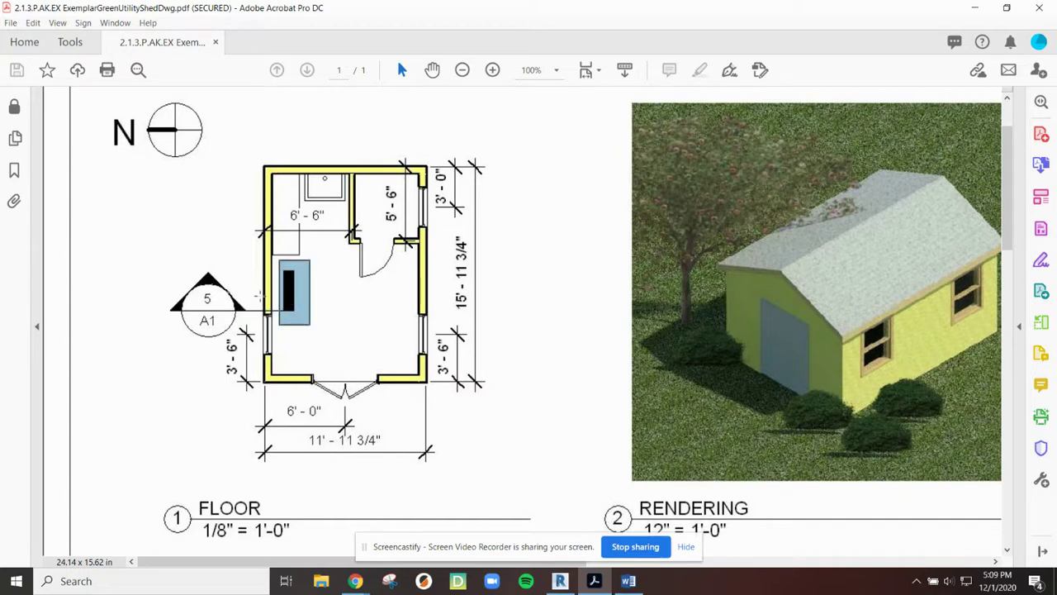
drag(235, 259, 302, 327)
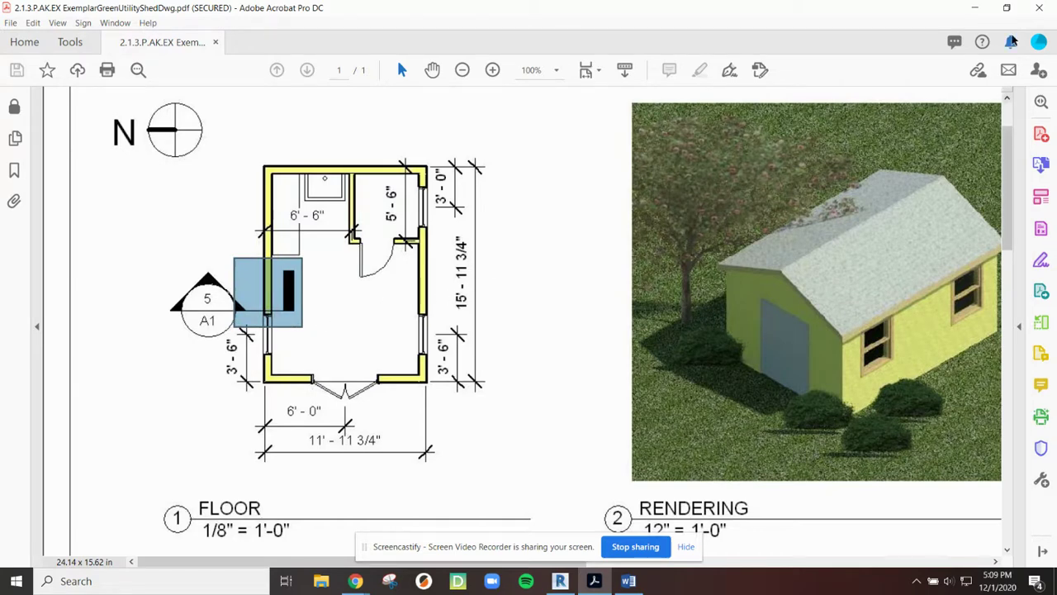
click(978, 12)
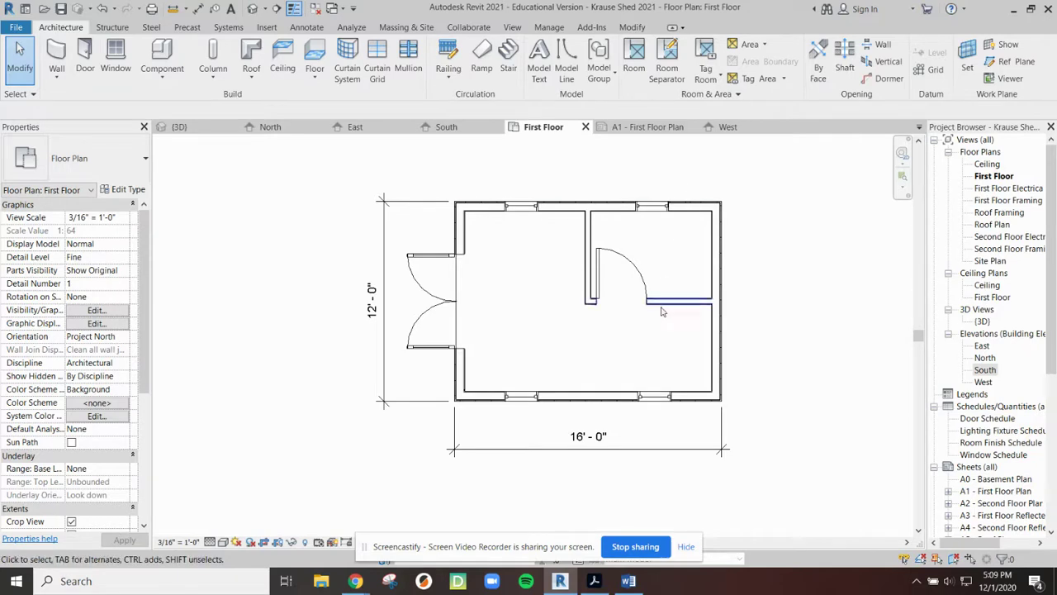
middle_drag(602, 286, 554, 315)
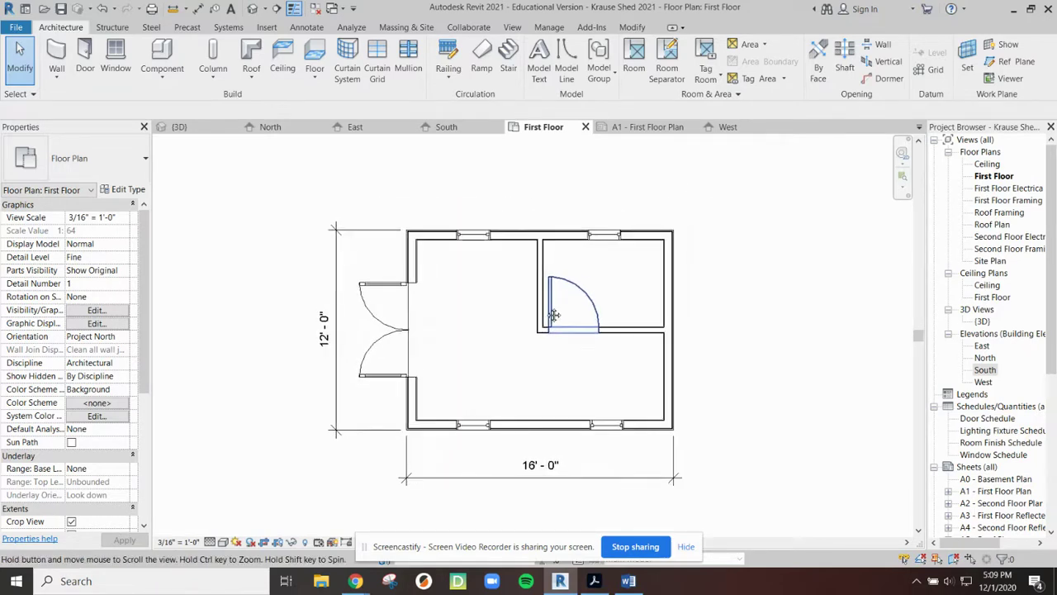
Turn off Thin Lines to view the walls' line weights up close, and turn it on again
click(293, 8)
click(293, 8)
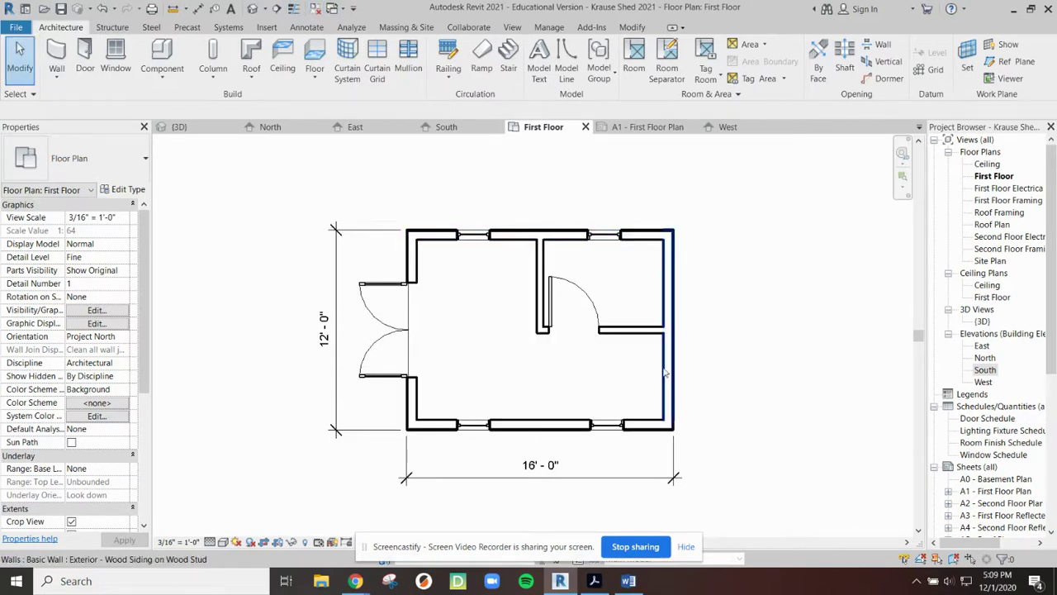
scroll(390, 217, up, 2)
scroll(477, 264, up, 3)
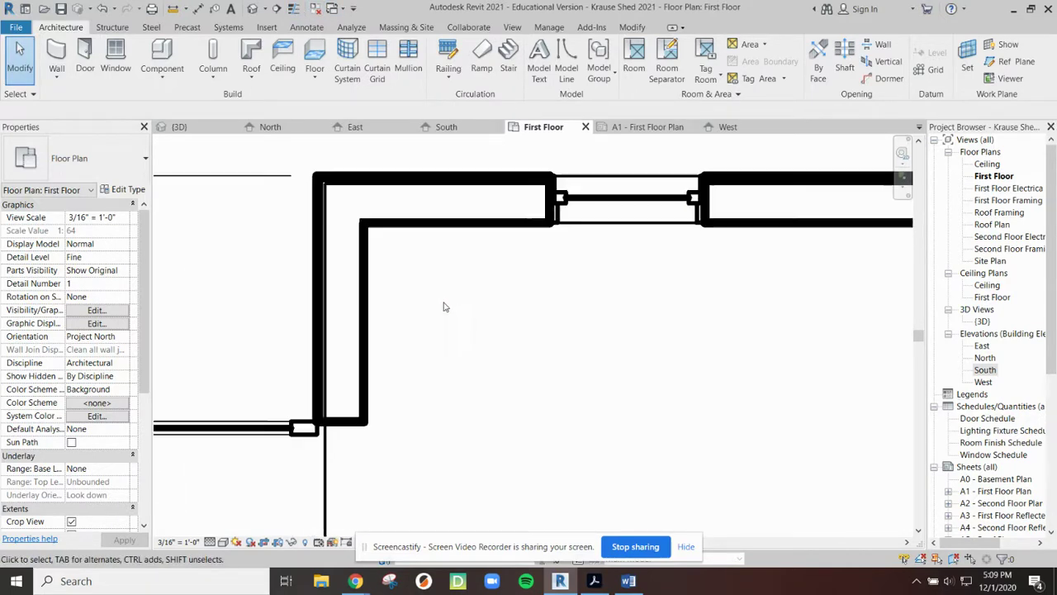
click(293, 8)
scroll(330, 240, down, 2)
scroll(330, 240, down, 3)
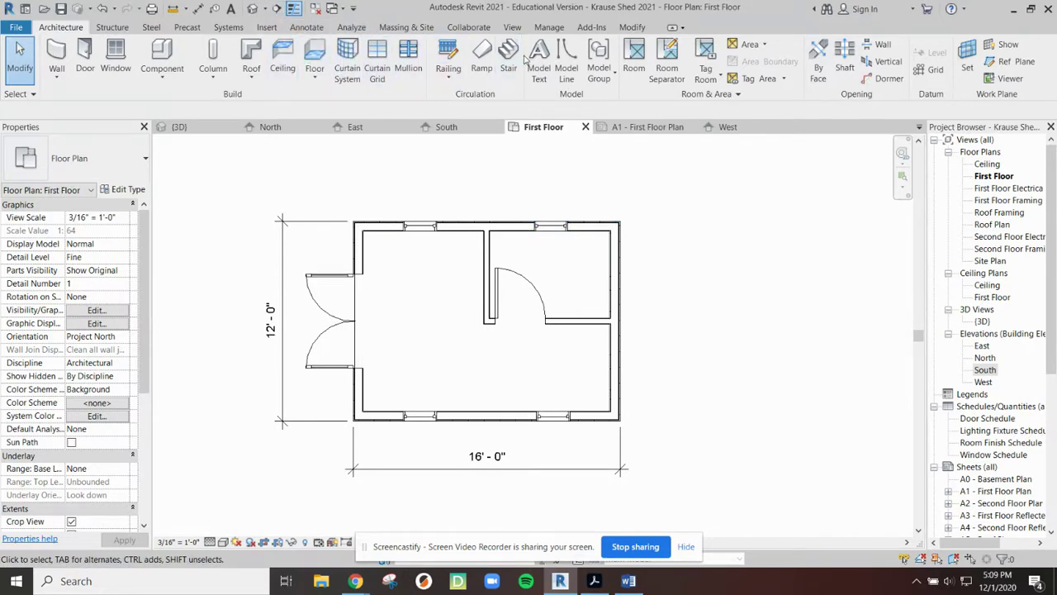
Draw a short building section through the upper exterior wall, between its two windows and just beside the interior partition
click(512, 27)
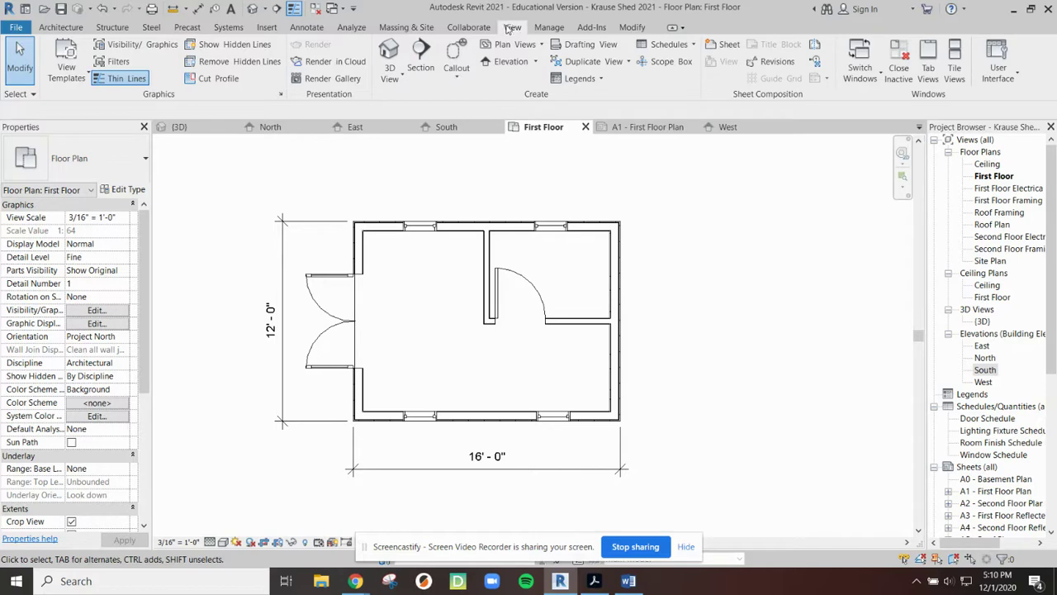
click(421, 58)
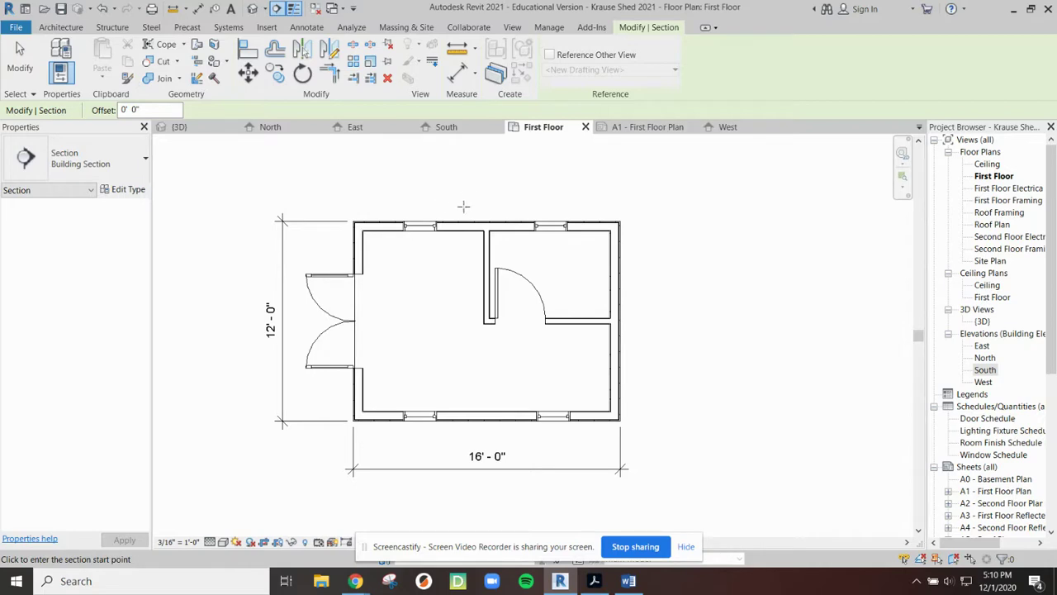
click(455, 197)
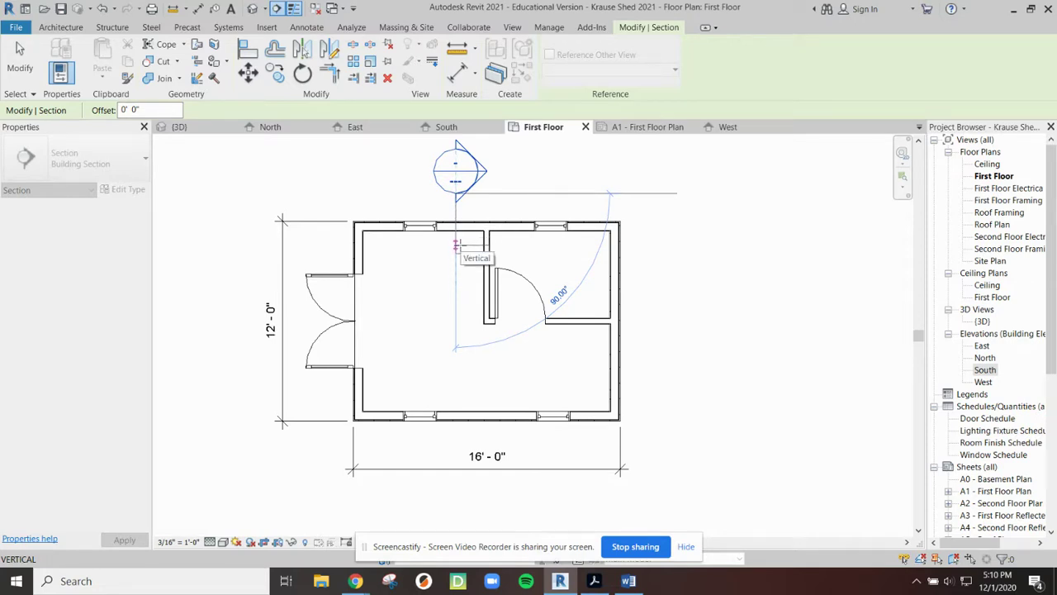
click(457, 245)
middle_drag(405, 250, 410, 308)
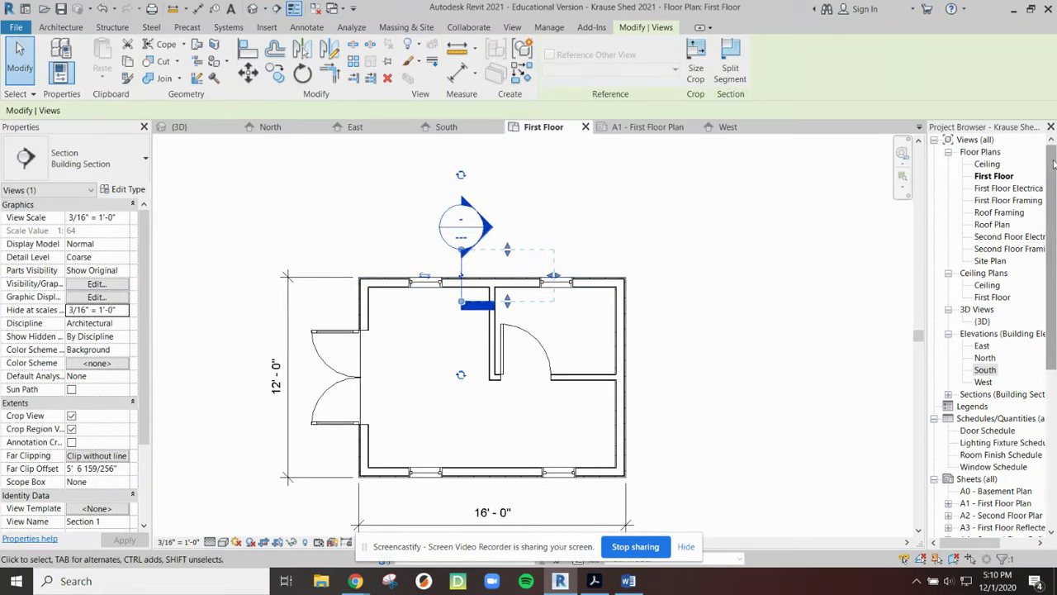
Expand the project's section views and select Section 1
drag(1052, 166, 1051, 207)
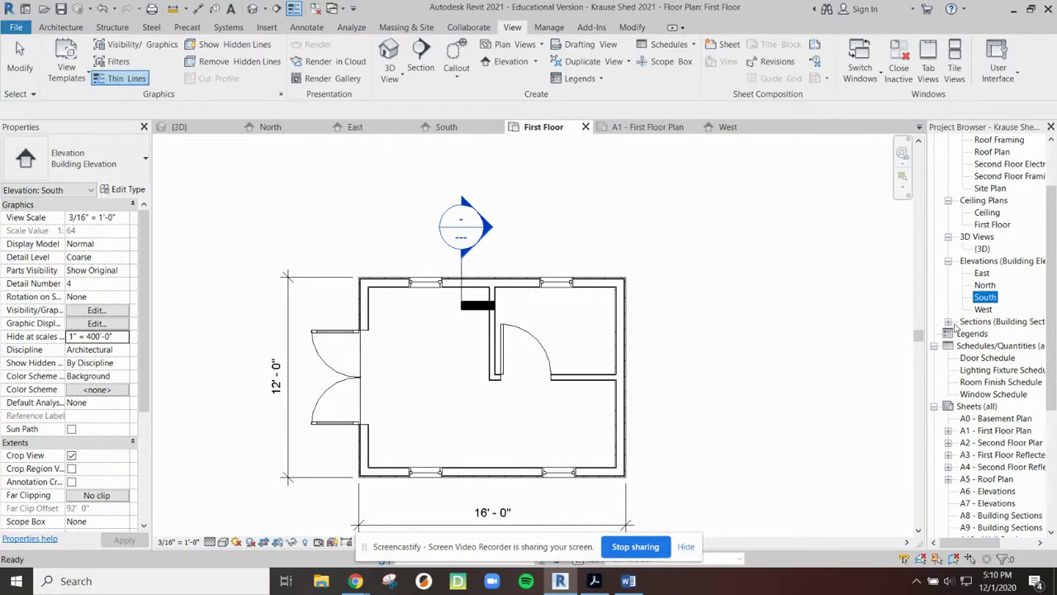
click(949, 322)
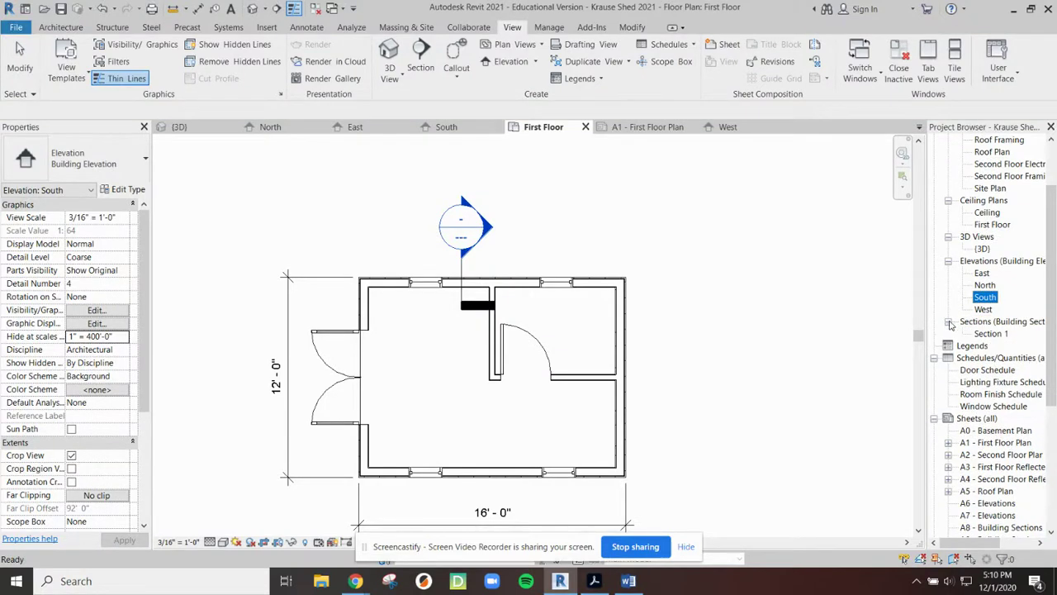
click(990, 334)
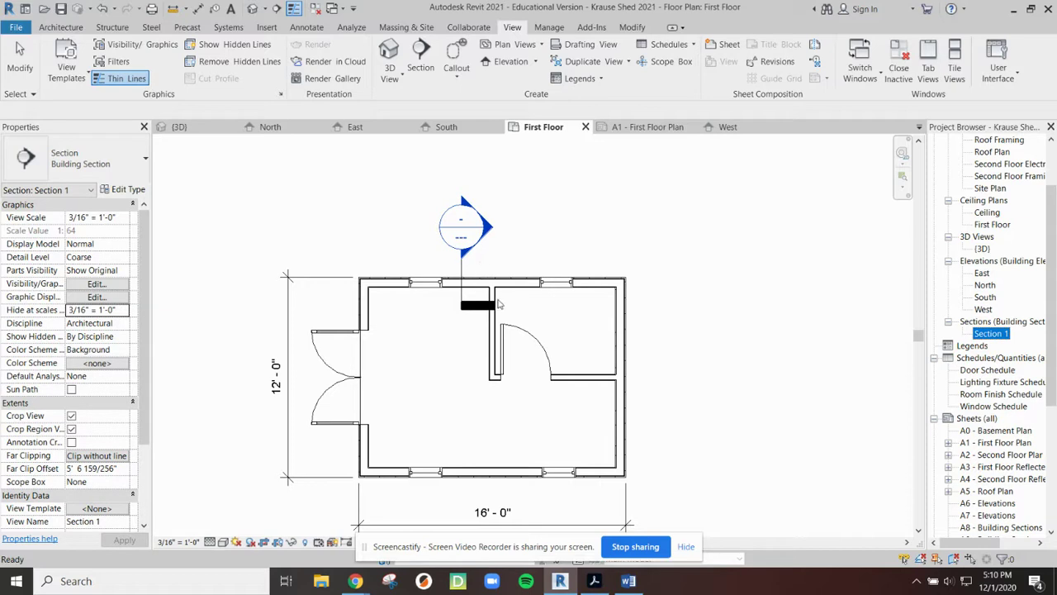
Nudge the section line back and forth along the exterior wall, leaving it slightly closer to the window near the double doors
scroll(498, 304, up, 2)
click(442, 252)
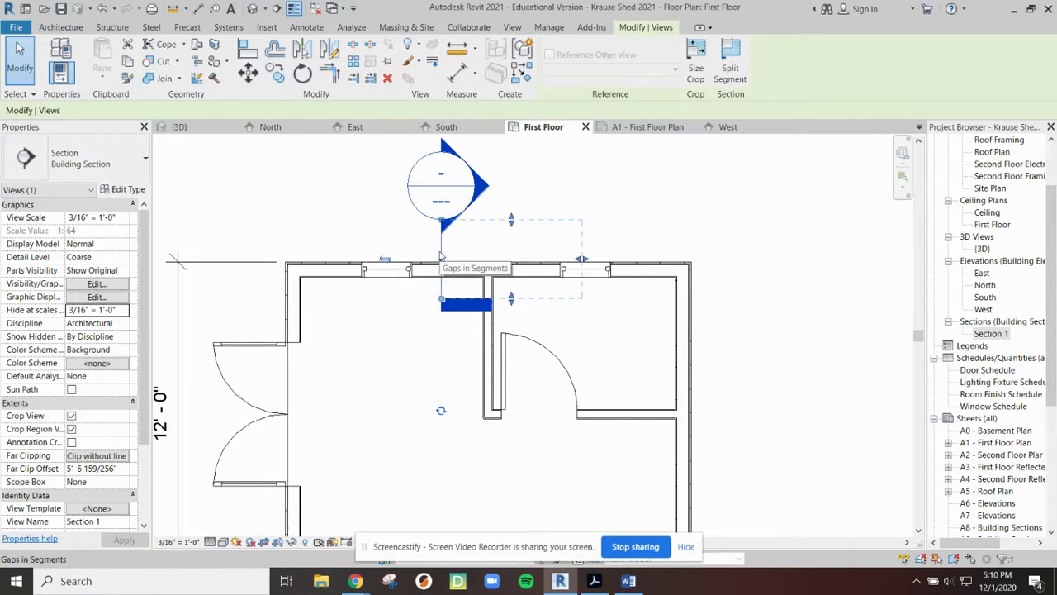
drag(443, 258, 438, 258)
key(Left)
key(Left)
key(Left)
key(Left)
key(Left)
key(Left)
key(Left)
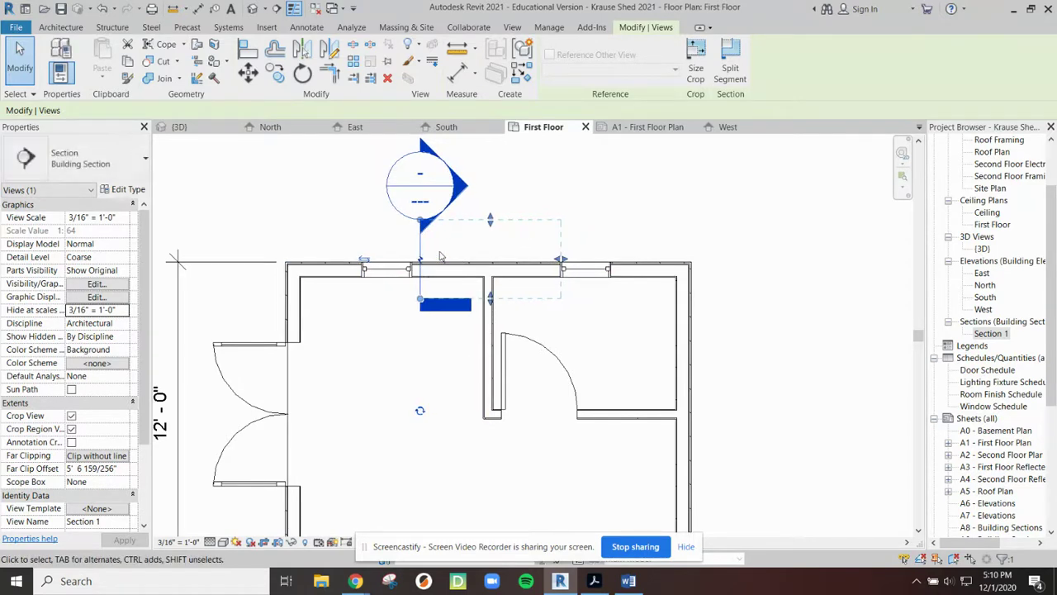
key(Right)
key(Right)
key(Right)
key(Right)
key(Right)
key(Right)
key(Right)
key(Right)
key(Right)
key(Right)
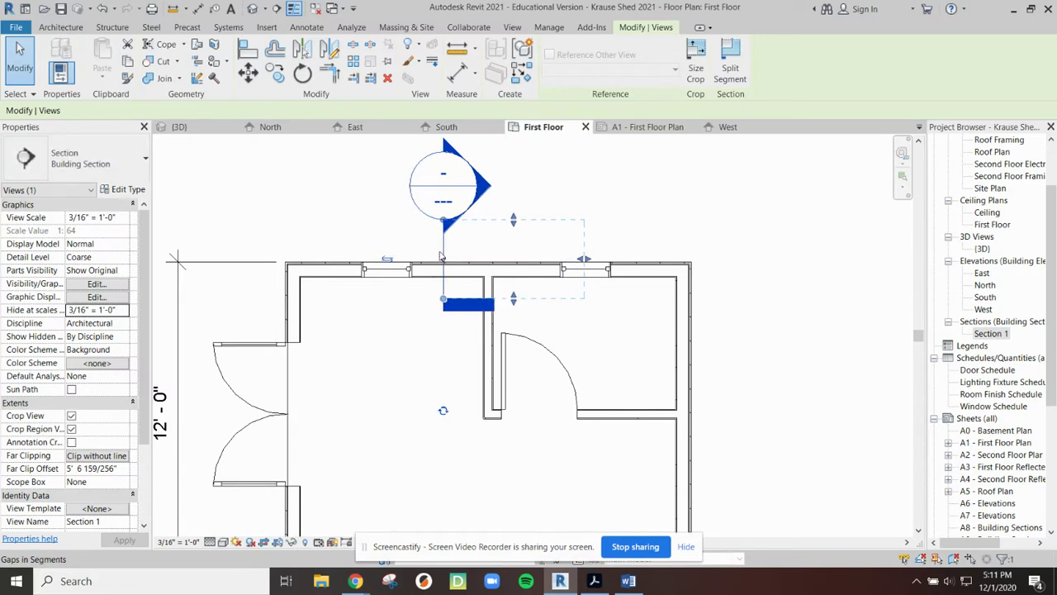
key(Left)
key(Left)
key(Left)
key(Left)
key(Left)
key(Left)
key(Left)
key(Left)
key(Left)
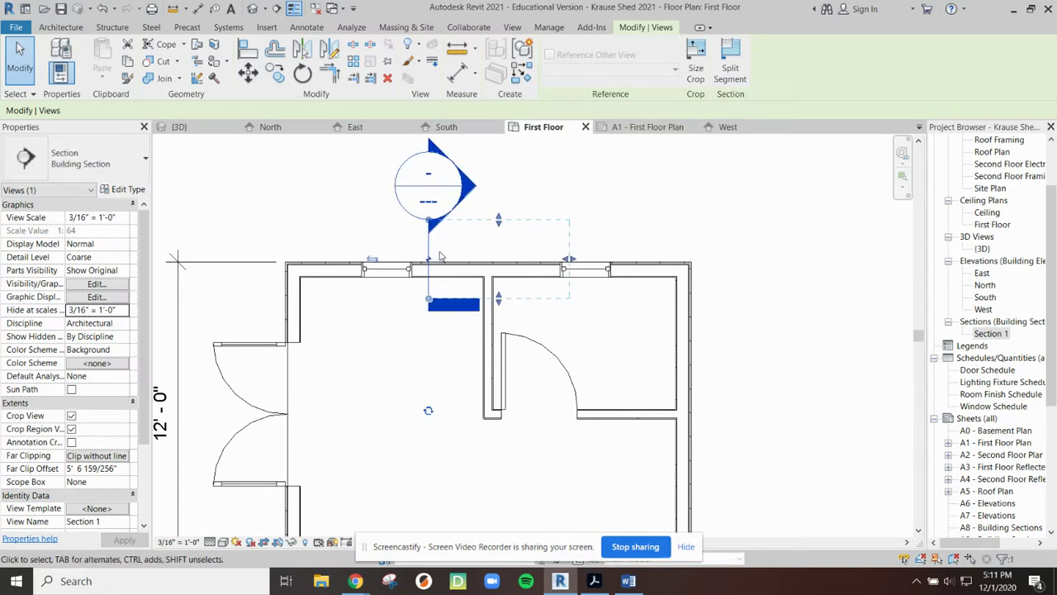
Flip the section to face the double-door side and nudge it to about midway between the window and the partition
click(374, 258)
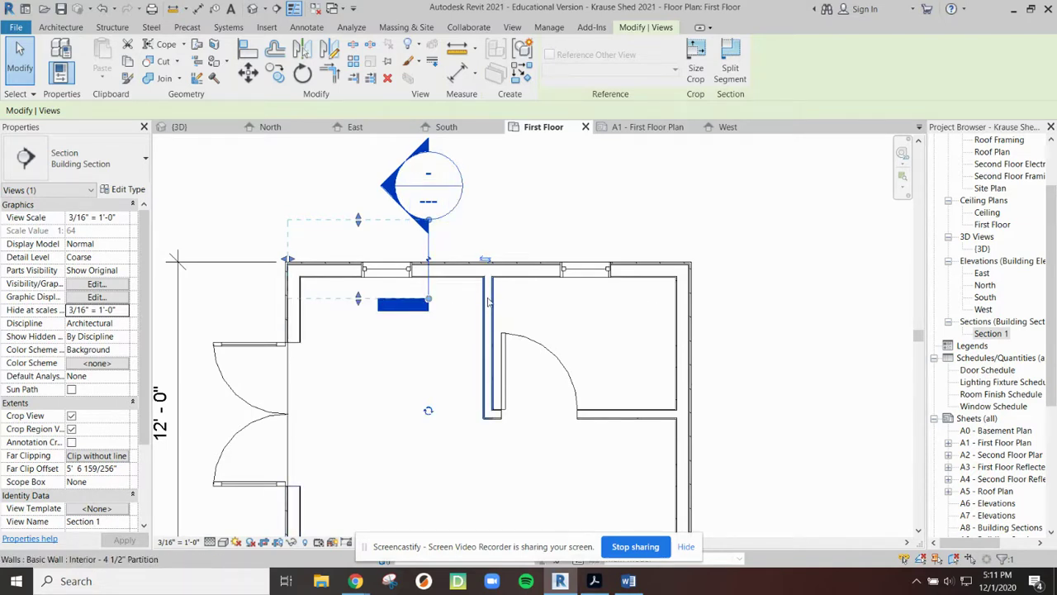
key(Right)
key(Right)
key(Right)
key(Right)
key(Right)
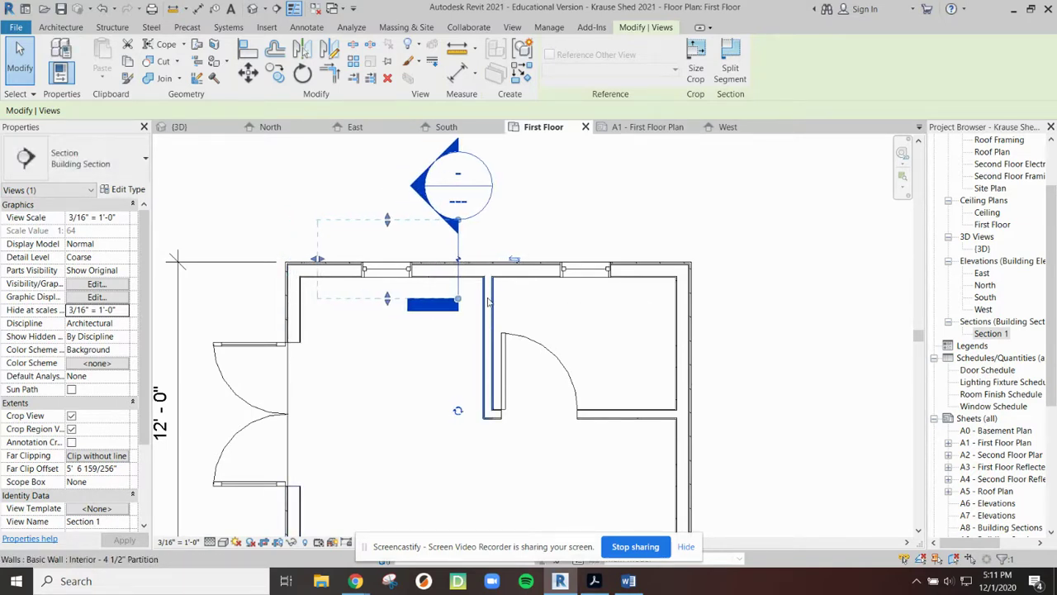
key(Left)
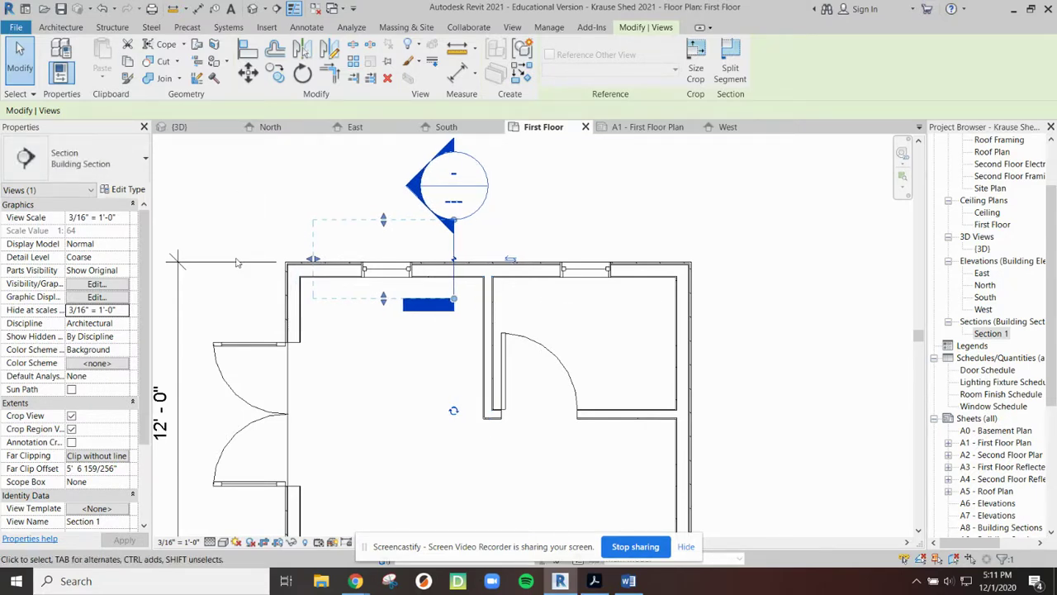
Shorten the section's far clip offset to about 1' 4", stopping short of the window, and move the section head slightly closer to the wall
mouse_move(314, 260)
mouse_down()
mouse_move(432, 261)
mouse_move(331, 260)
mouse_up()
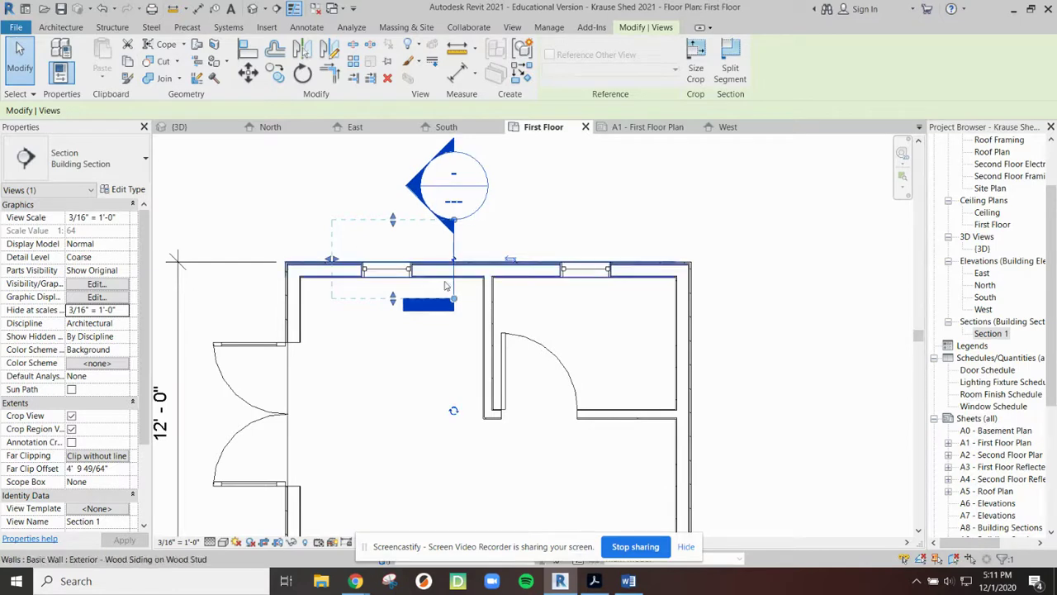
click(332, 263)
click(386, 227)
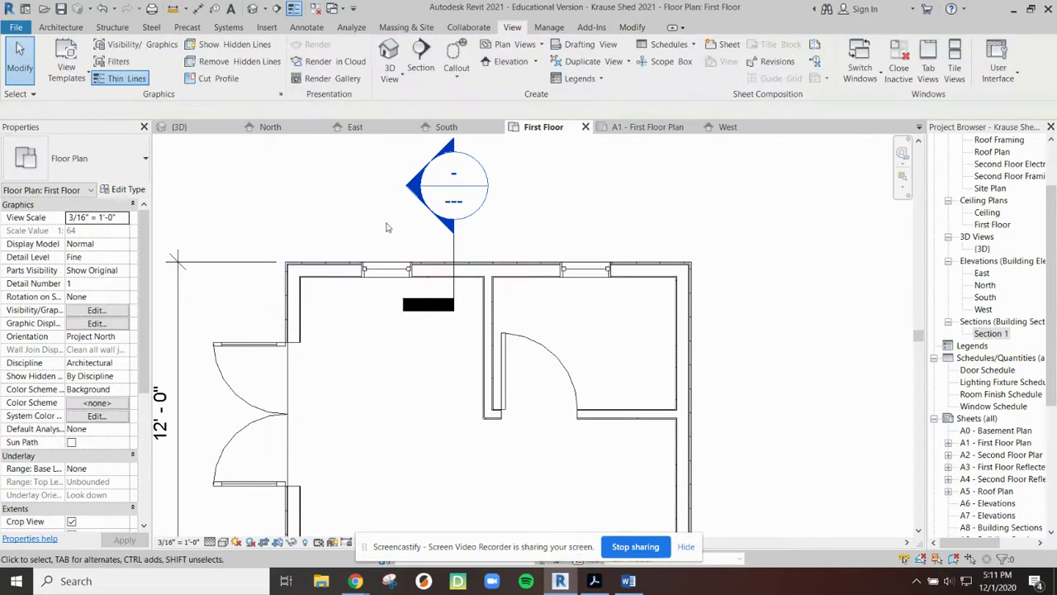
click(457, 258)
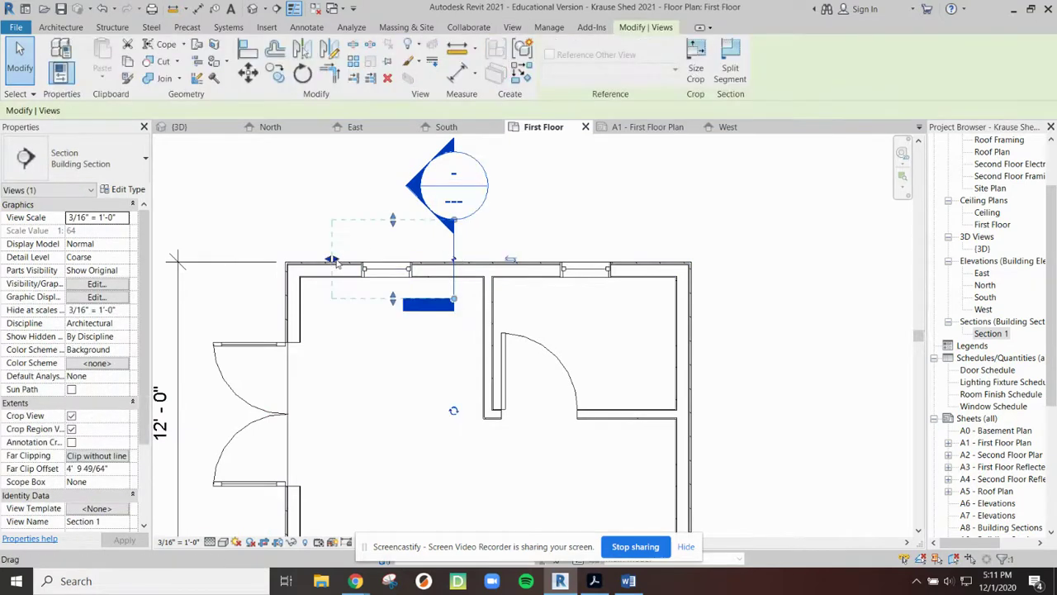
drag(336, 263, 423, 265)
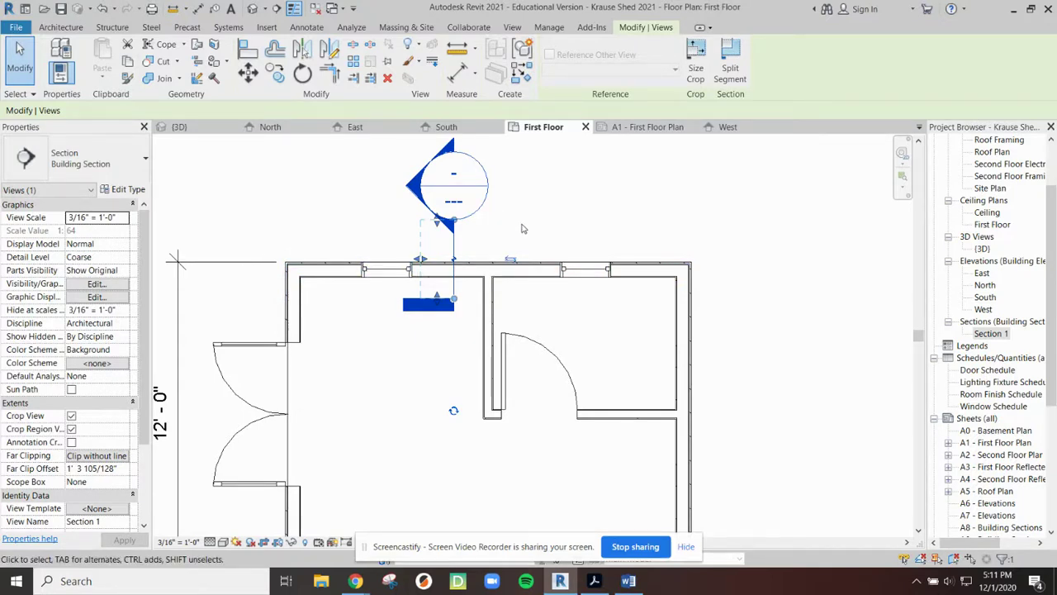
click(453, 227)
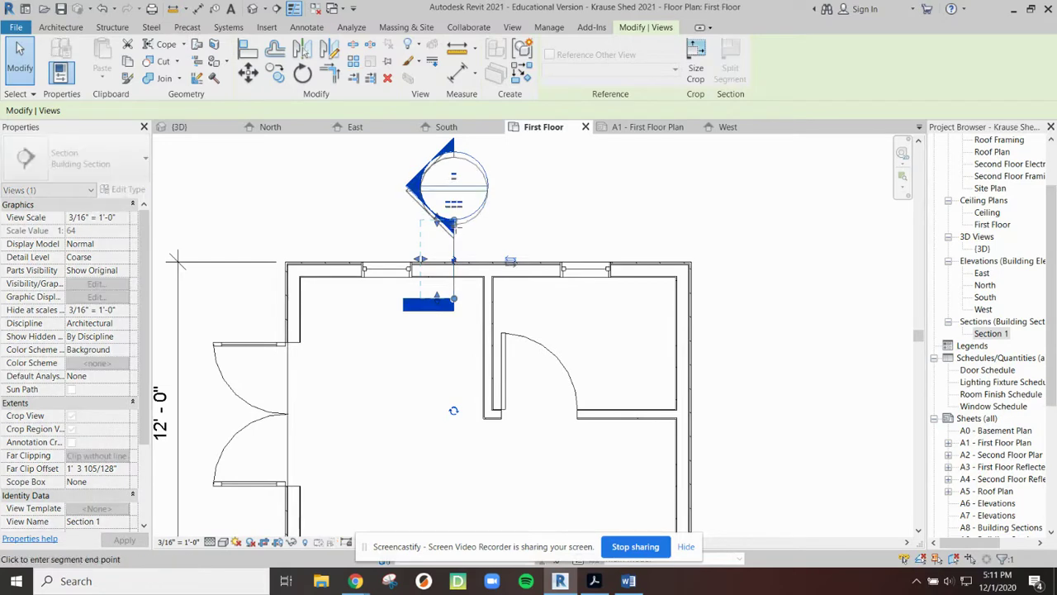
click(506, 304)
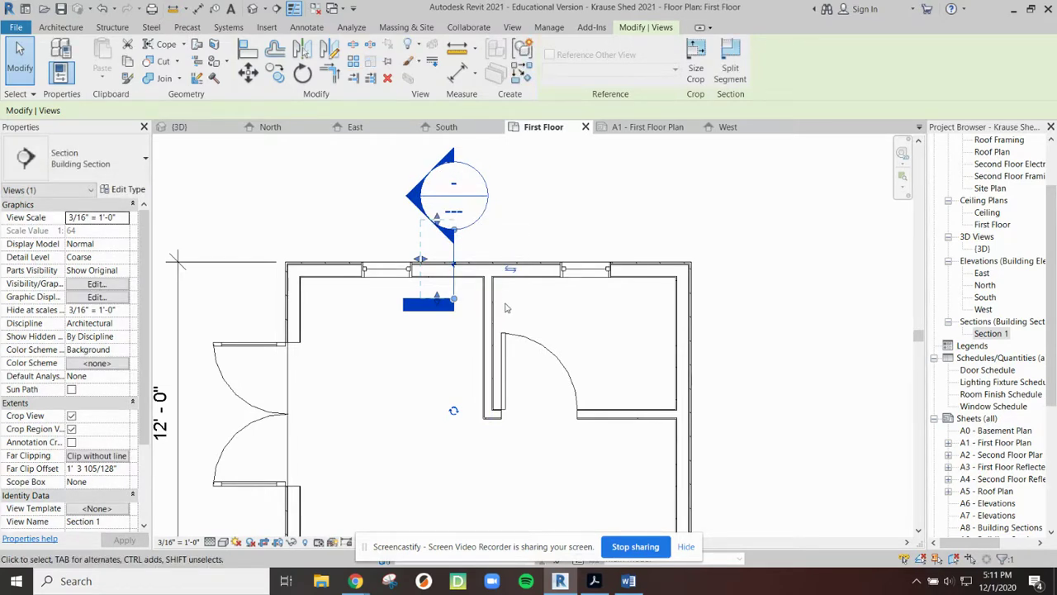
Open the Section 1 view and set its detail level to Fine
double_click(991, 334)
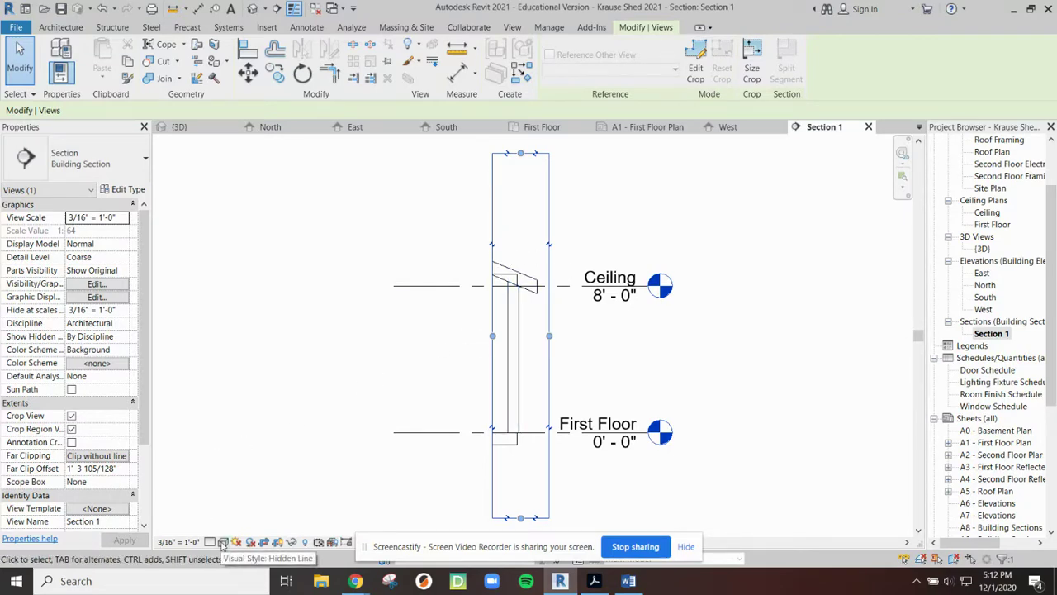
click(210, 542)
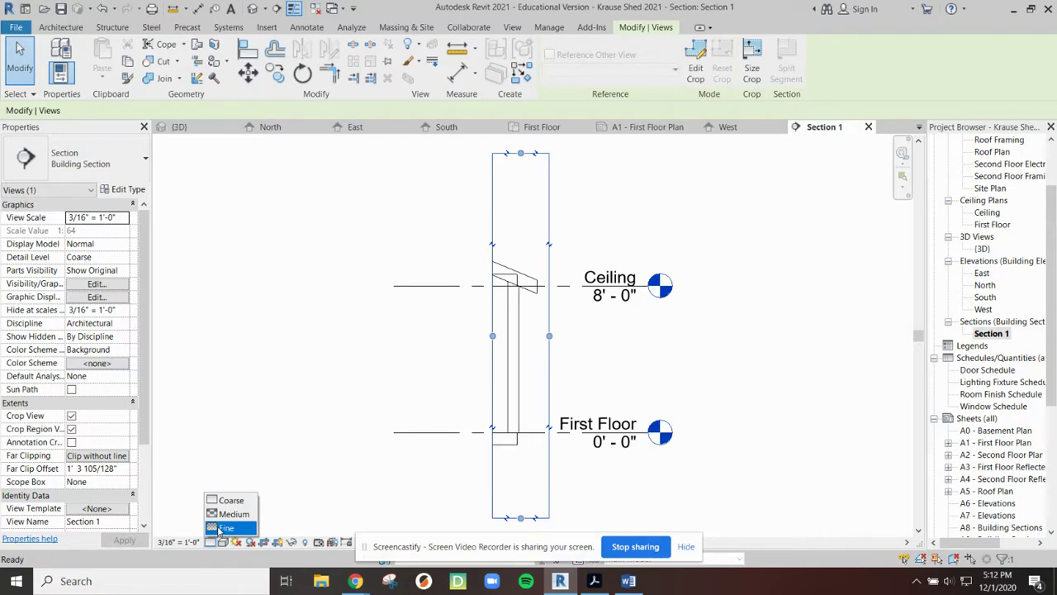
click(224, 528)
scroll(537, 326, up, 5)
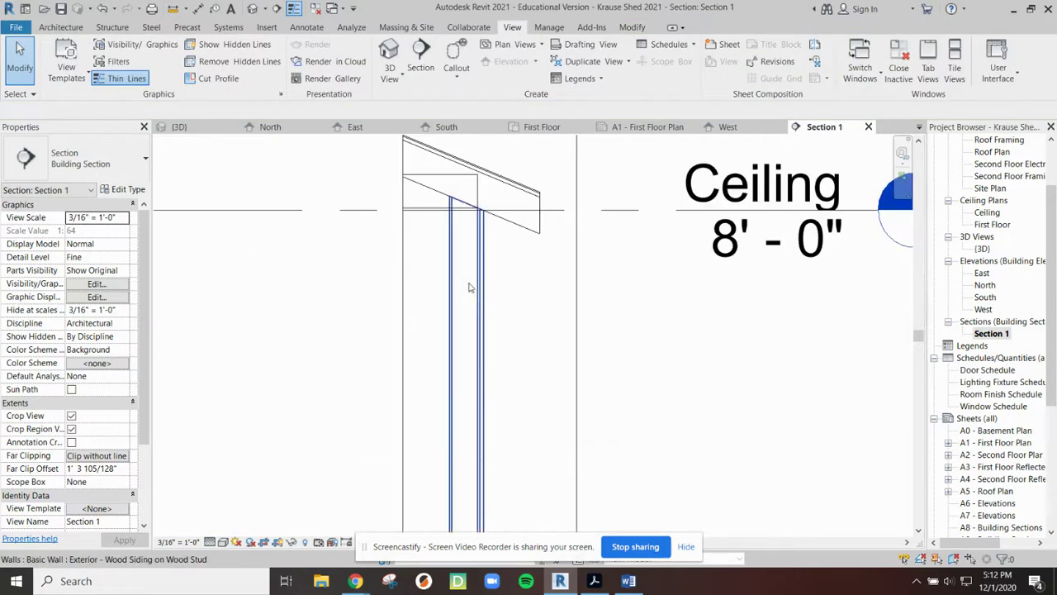
scroll(507, 204, down, 1)
middle_drag(508, 203, 539, 281)
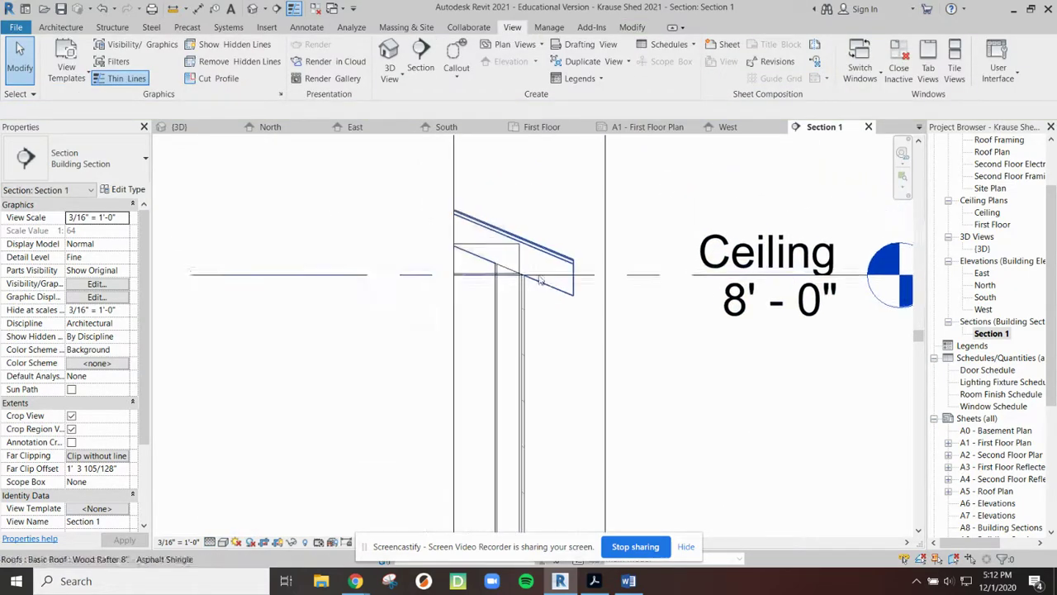
scroll(539, 280, down, 2)
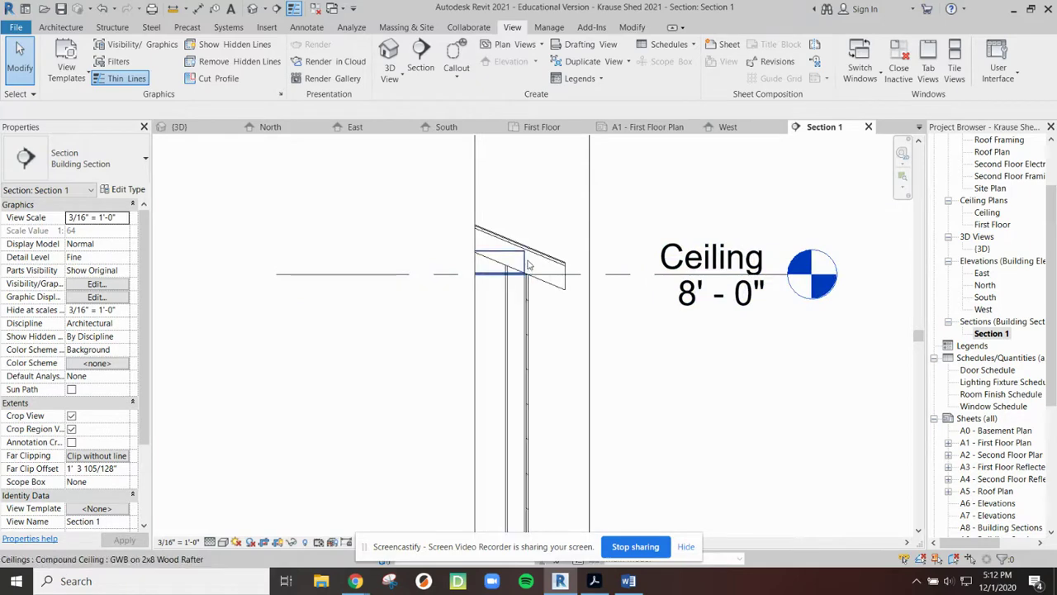
scroll(529, 264, down, 3)
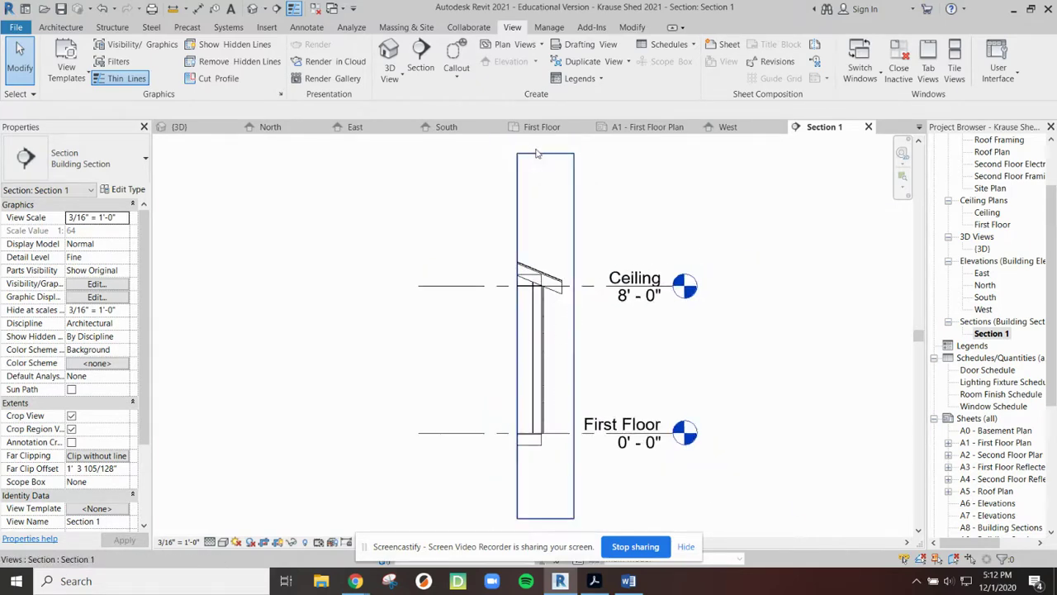
Tighten the section's crop region above the roof and below the foundation, and widen it slightly toward the building's interior
click(537, 154)
drag(545, 154, 544, 230)
drag(545, 519, 535, 476)
drag(517, 354, 498, 357)
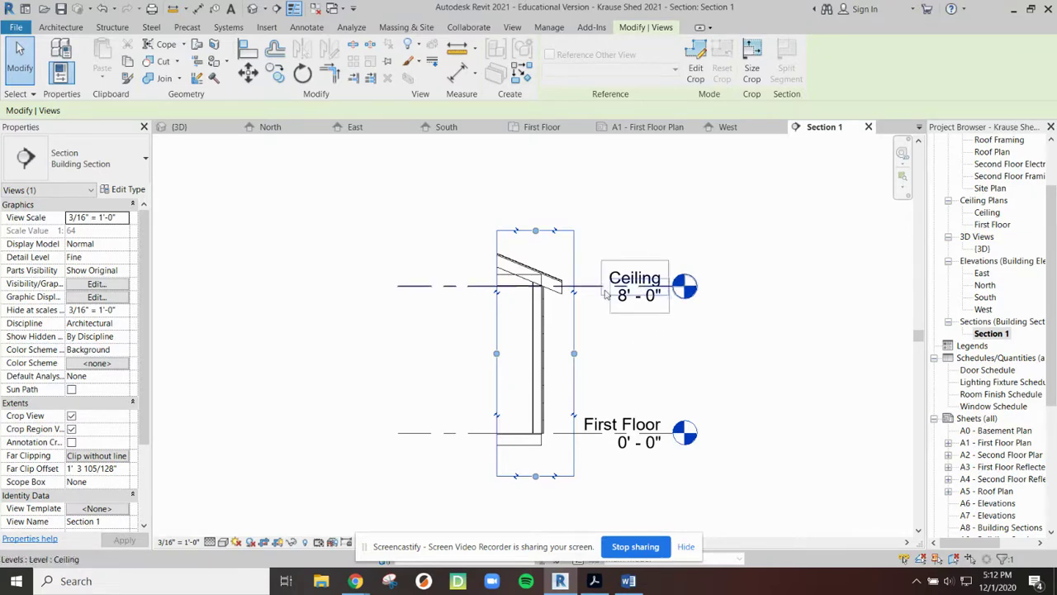
Shorten the Ceiling and First Floor level lines in Section 1 to the crop's interior edge, and pull their heads closer to the wall
click(417, 286)
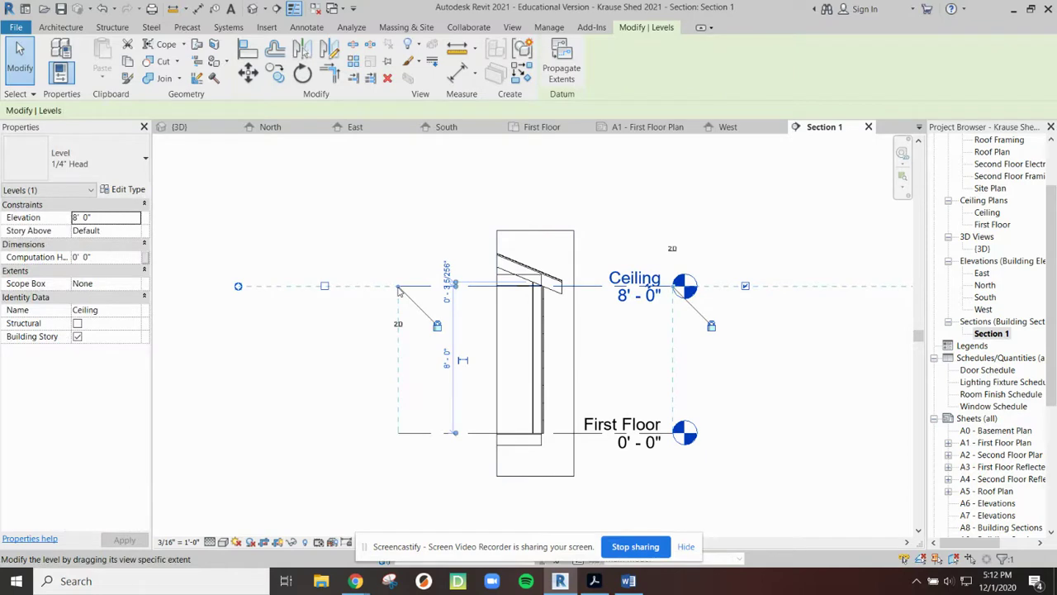
drag(401, 290, 493, 301)
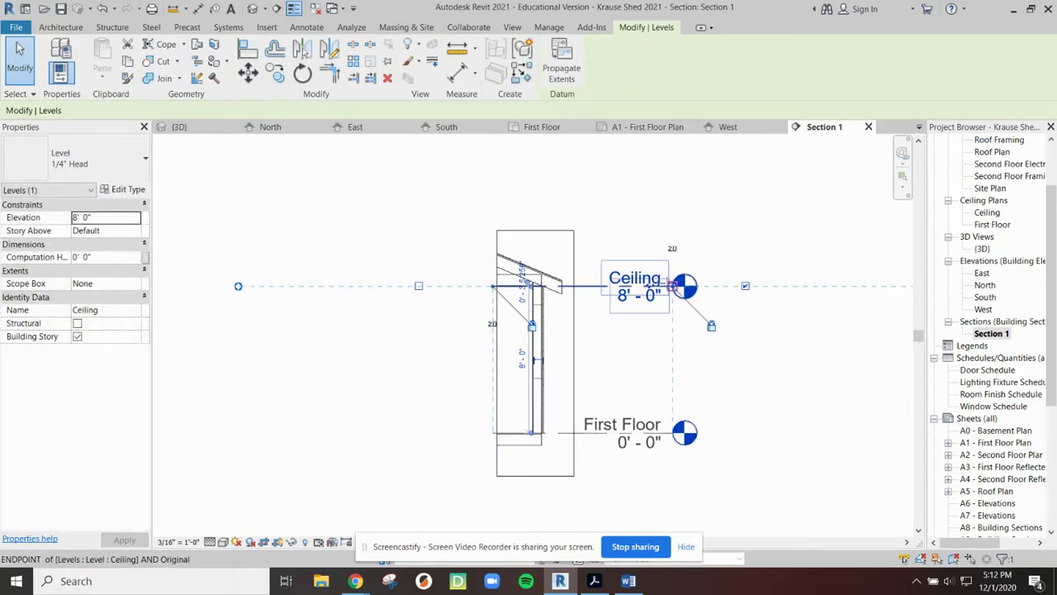
drag(678, 287, 643, 285)
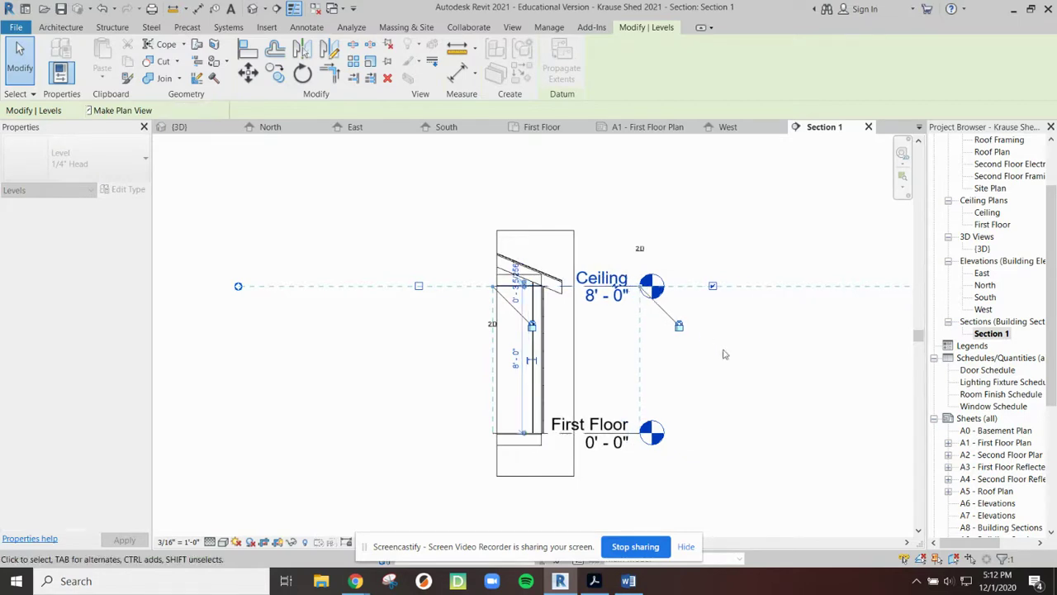
click(751, 394)
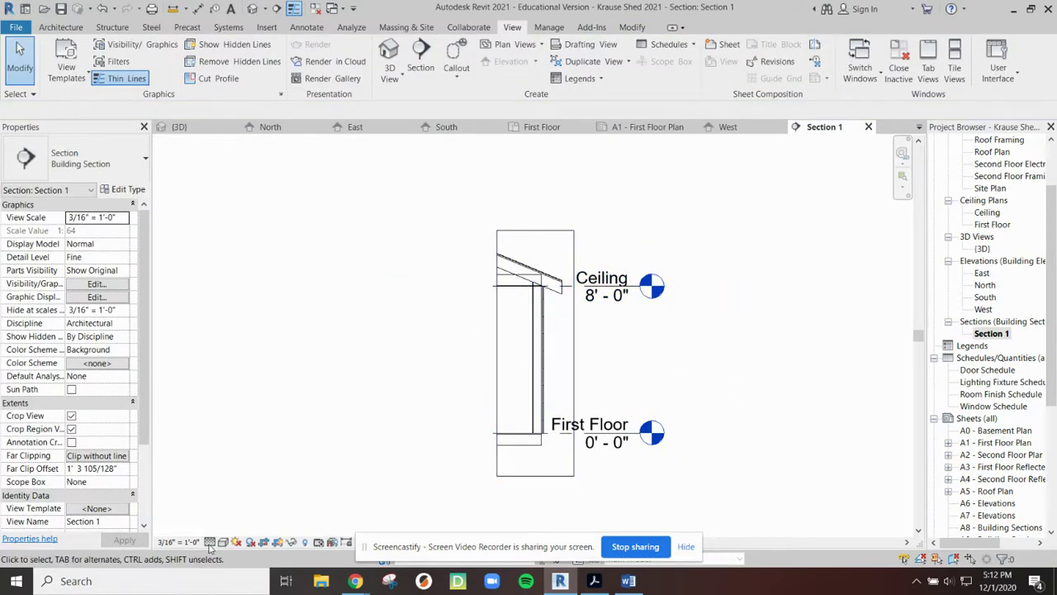
click(169, 542)
click(406, 401)
Place the Section 1 view on sheet A1 beside the South elevation, above the title block
click(648, 127)
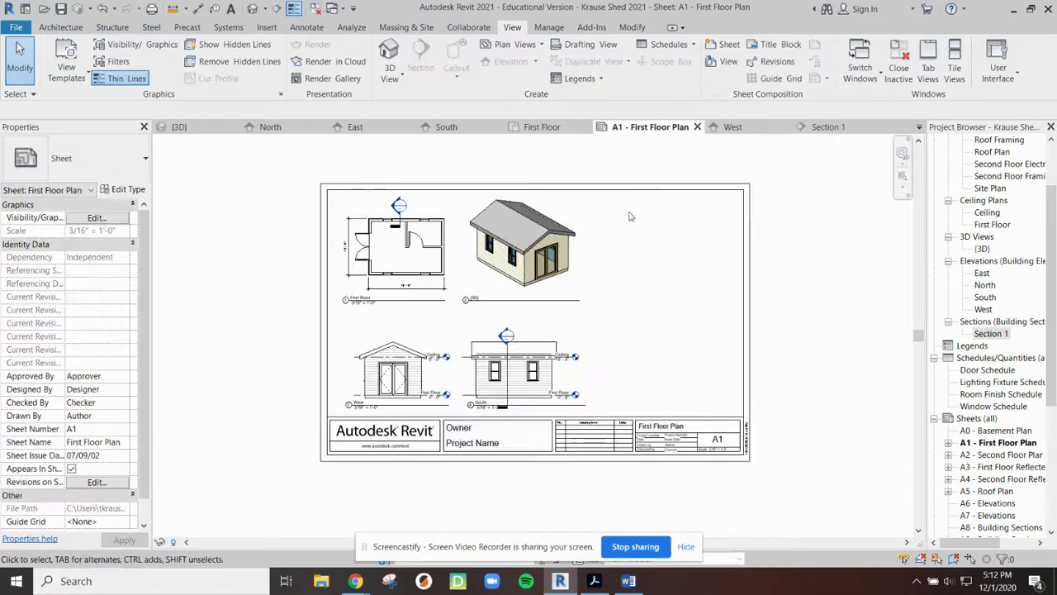
click(994, 334)
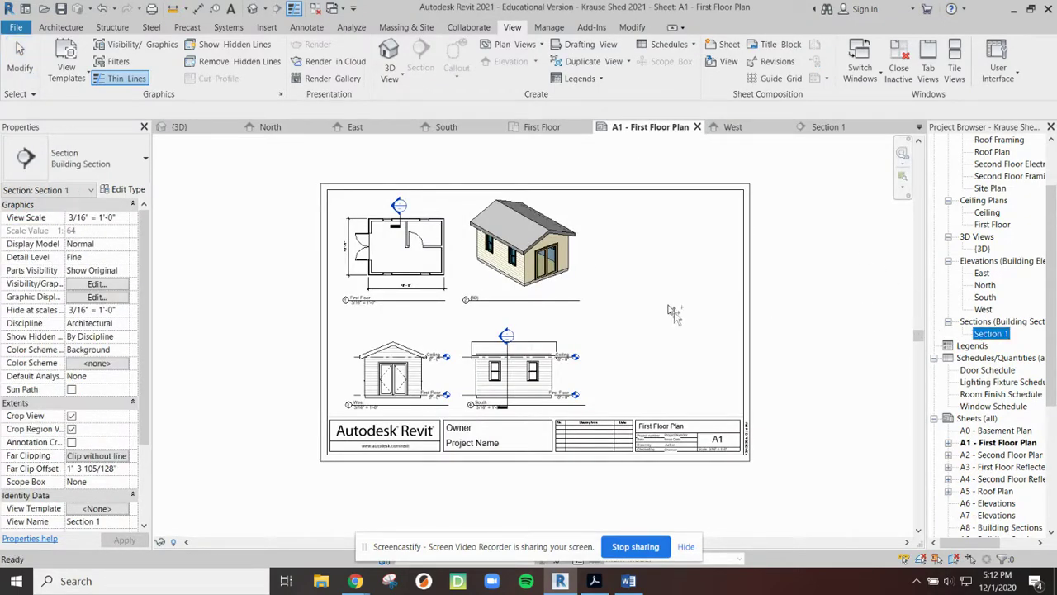
drag(669, 310, 668, 308)
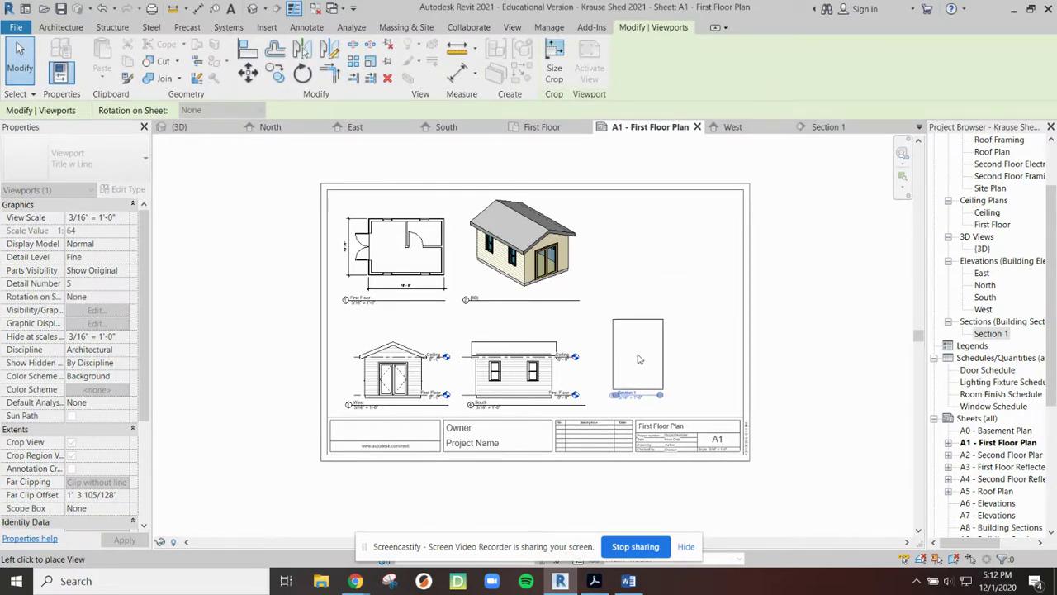
click(641, 359)
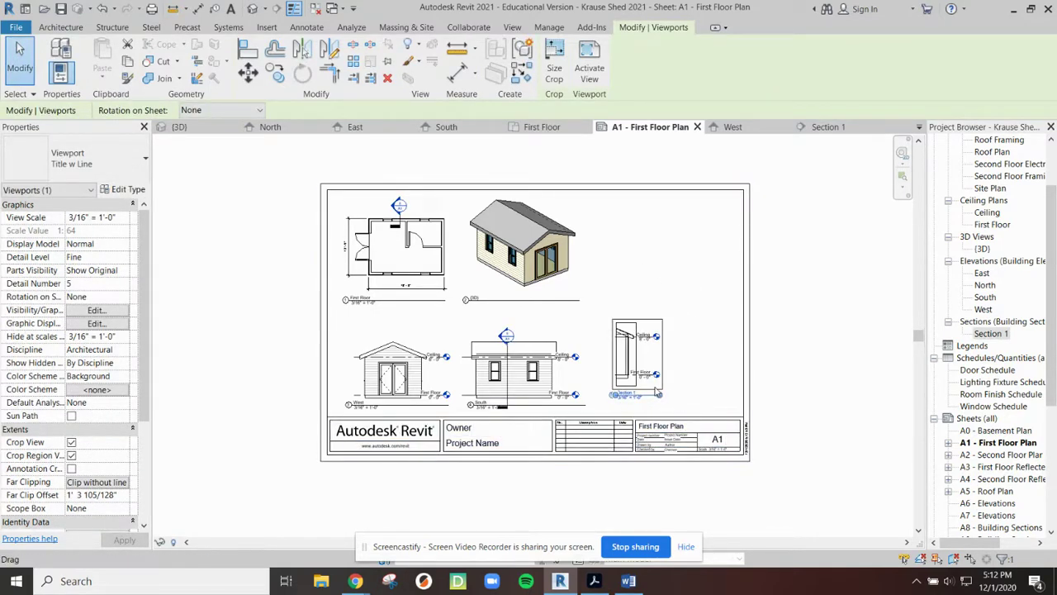
drag(657, 393, 658, 394)
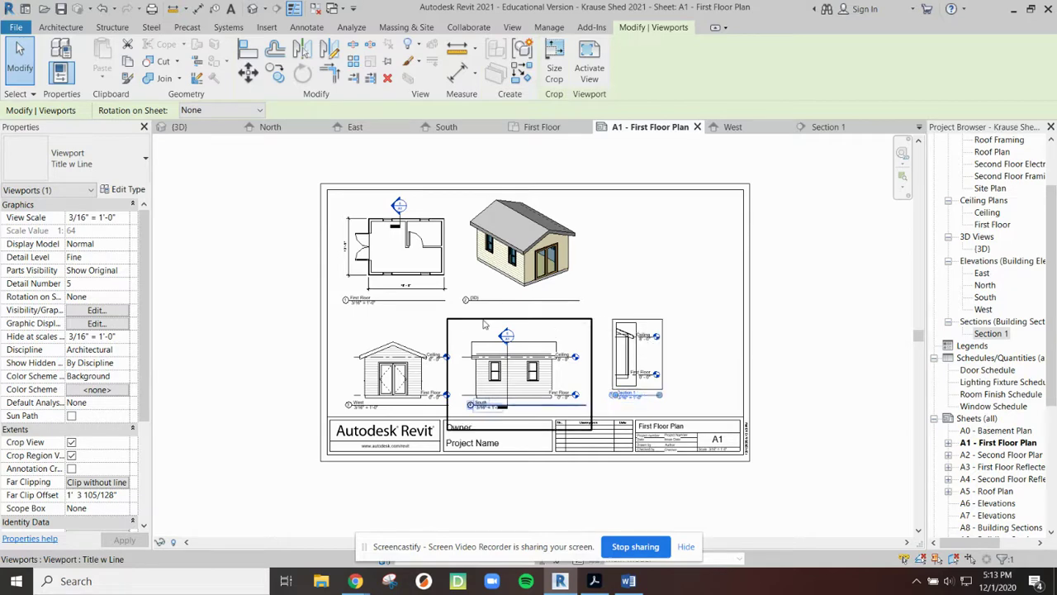
Examine how the section markers in the South elevation and First Floor plan reference the Section 1 view on sheet A1
scroll(512, 349, up, 5)
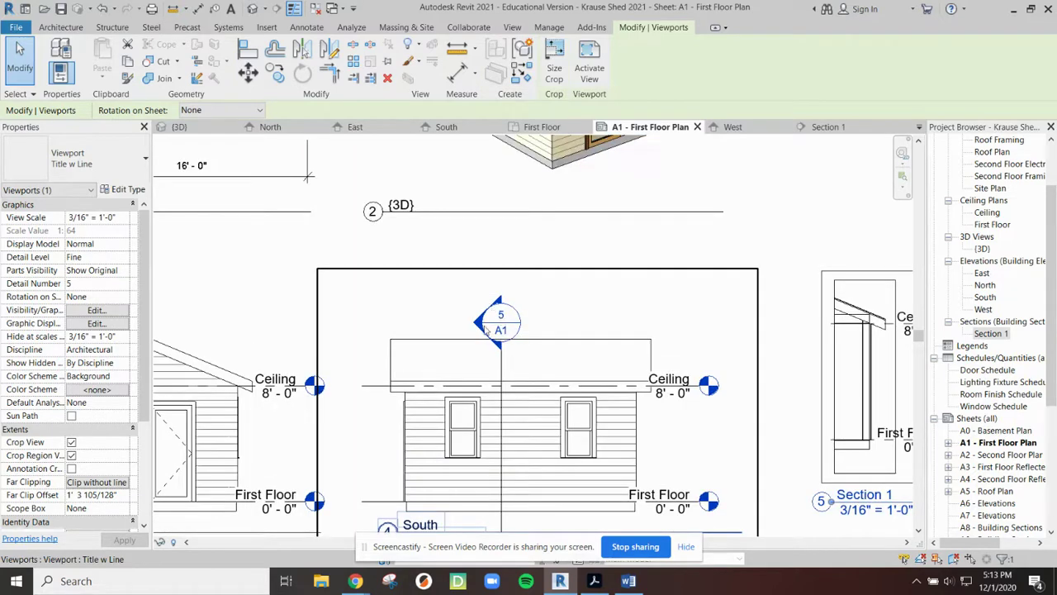
scroll(520, 332, down, 3)
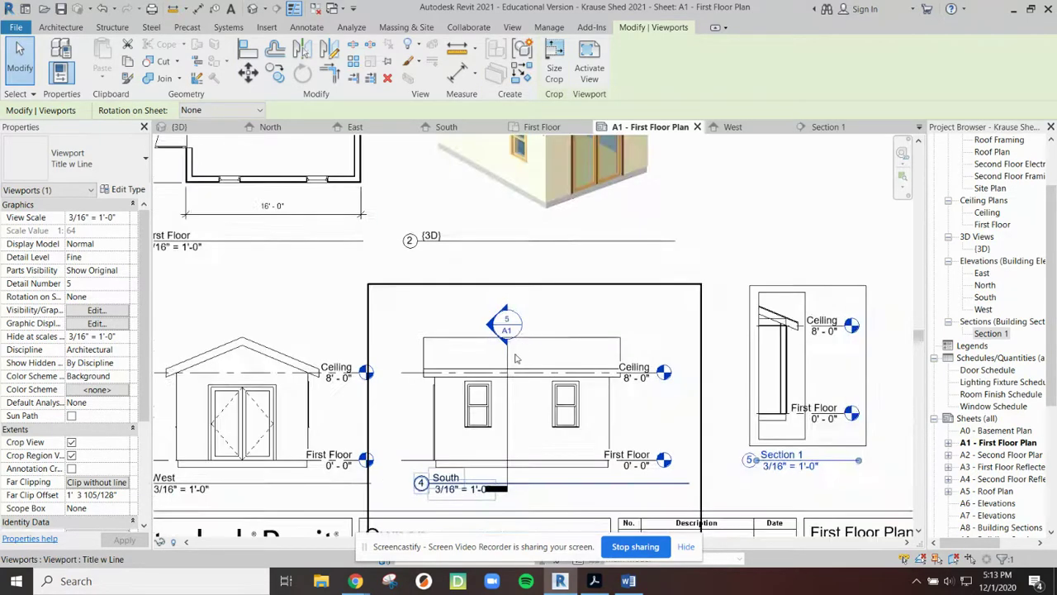
scroll(456, 493, up, 2)
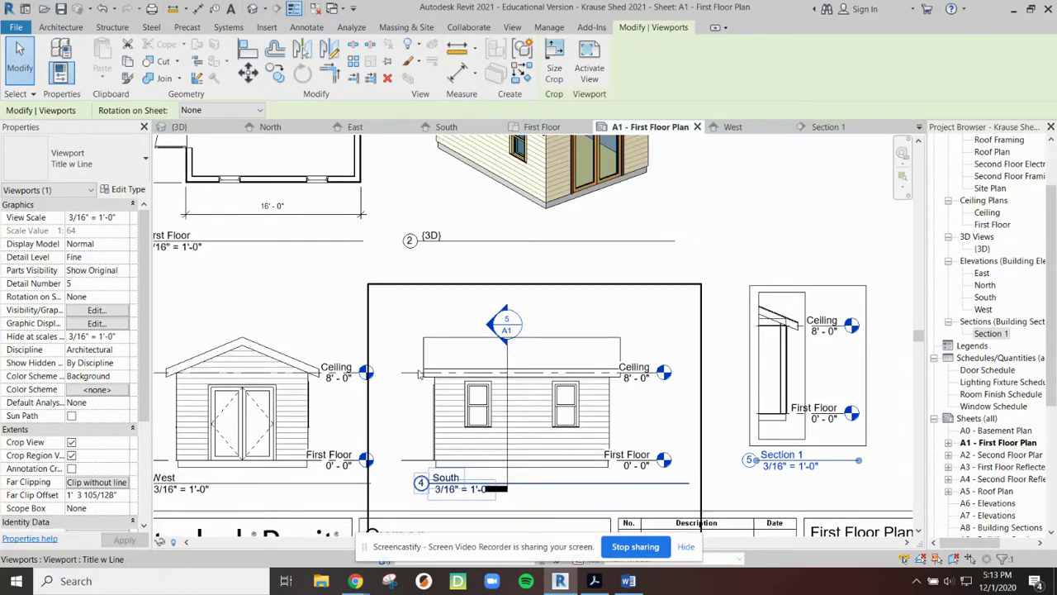
scroll(390, 347, up, 1)
scroll(451, 361, down, 2)
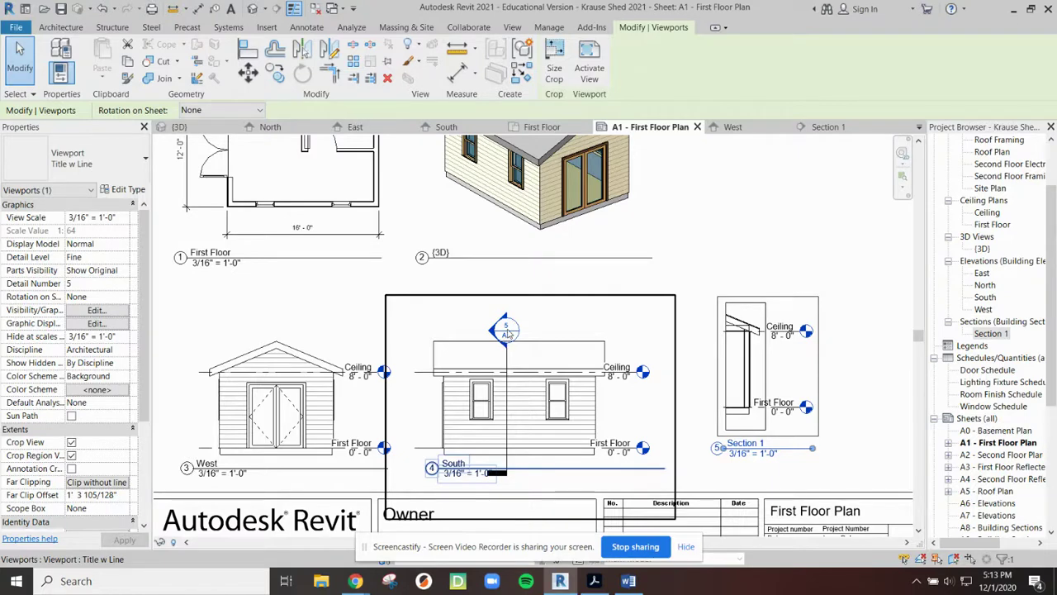
scroll(499, 360, up, 3)
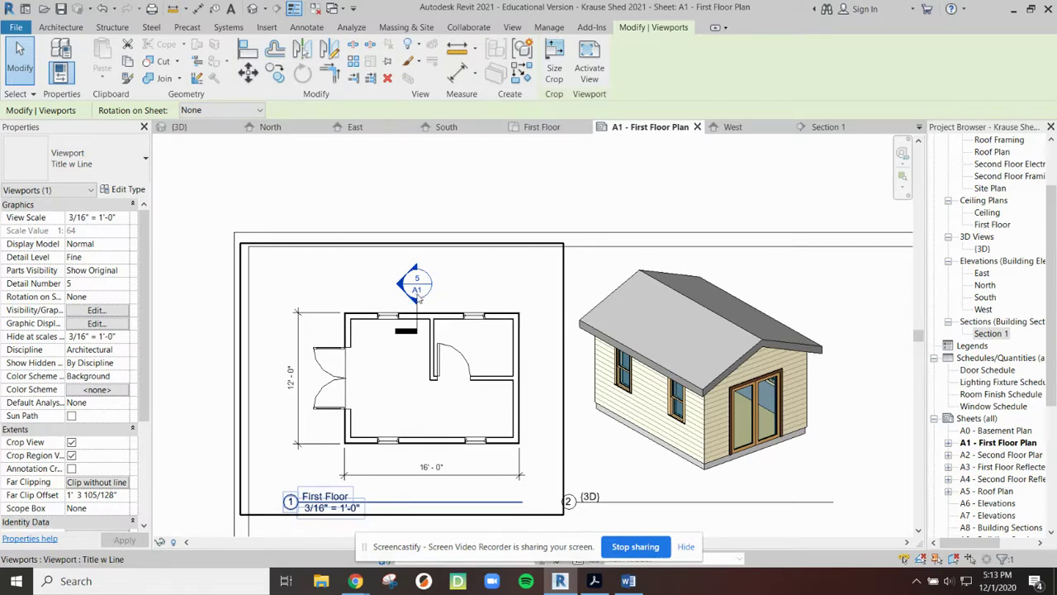
scroll(442, 329, down, 3)
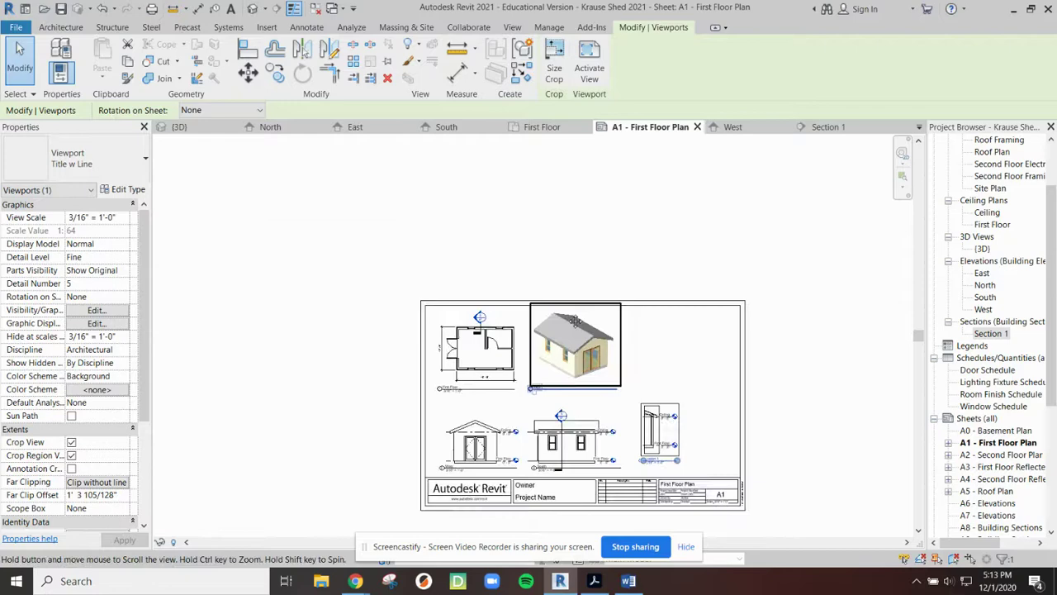
middle_drag(727, 512, 680, 435)
scroll(680, 435, up, 2)
scroll(673, 426, up, 2)
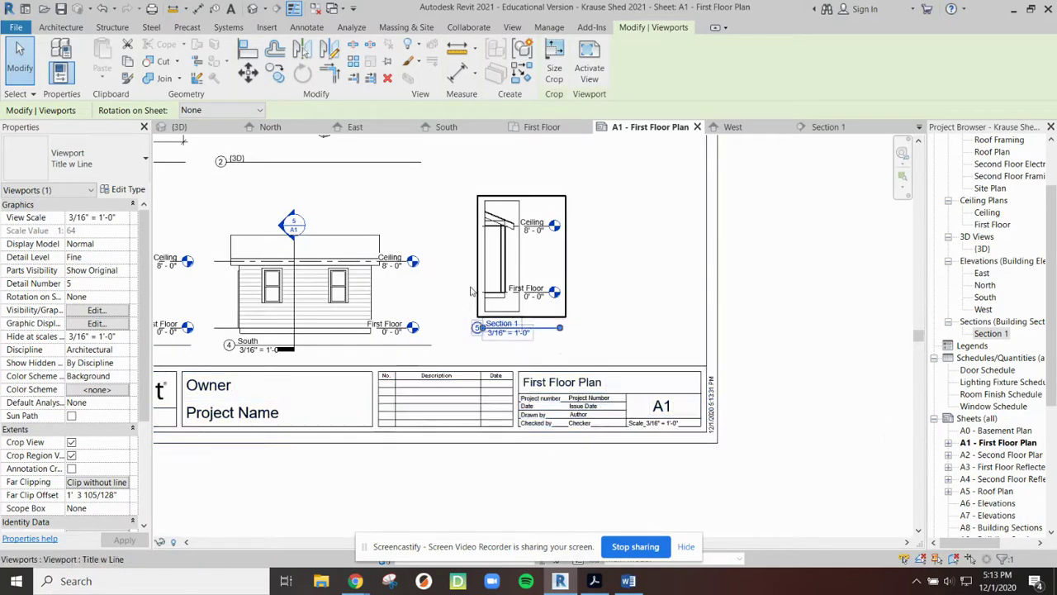
middle_drag(512, 248, 653, 389)
scroll(358, 245, up, 2)
middle_drag(358, 244, 379, 281)
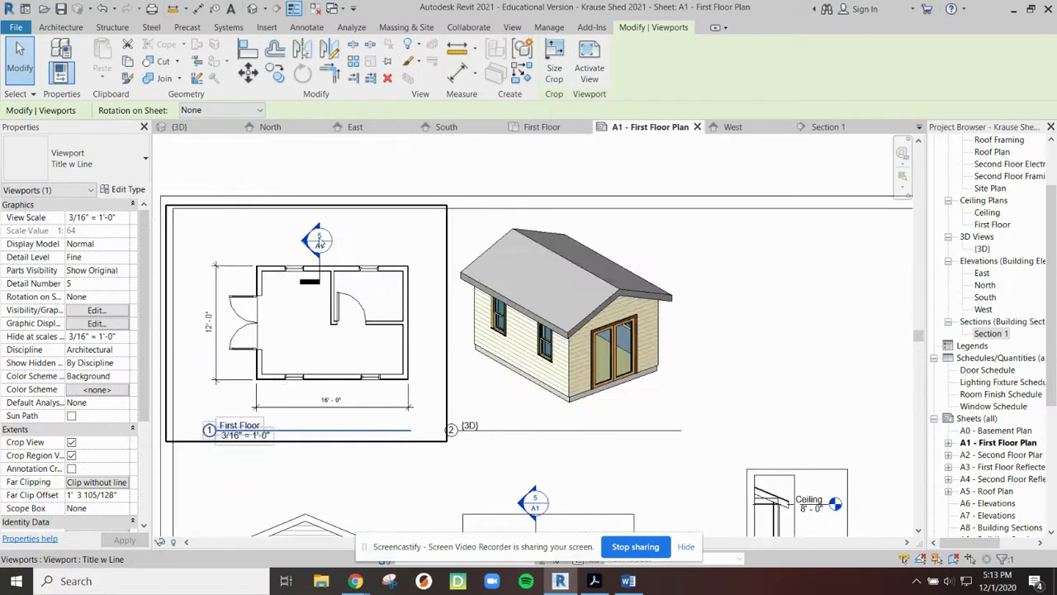
click(525, 257)
middle_drag(525, 257, 555, 289)
scroll(555, 289, down, 2)
click(535, 478)
middle_drag(536, 478, 545, 372)
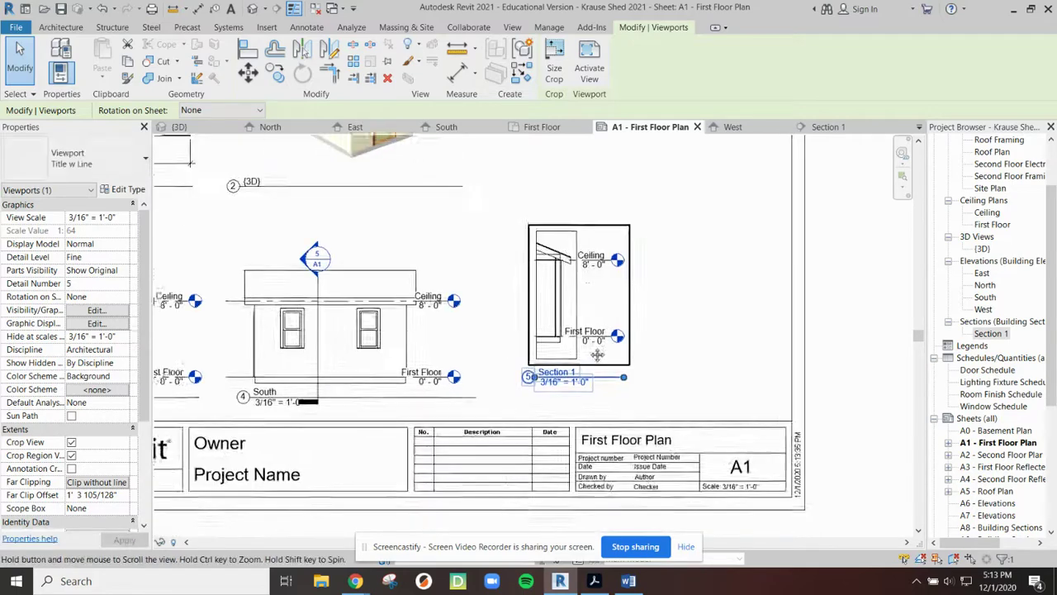
Move the Section 1 viewport down and slightly toward the South elevation so that their view titles line up
scroll(538, 348, up, 3)
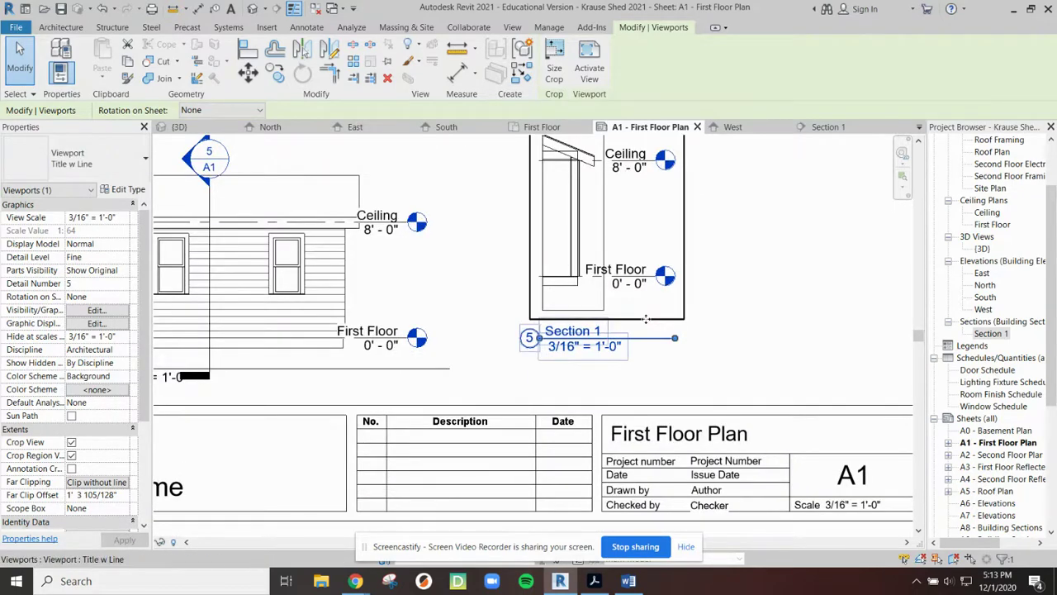
drag(538, 348, 603, 381)
scroll(550, 380, down, 5)
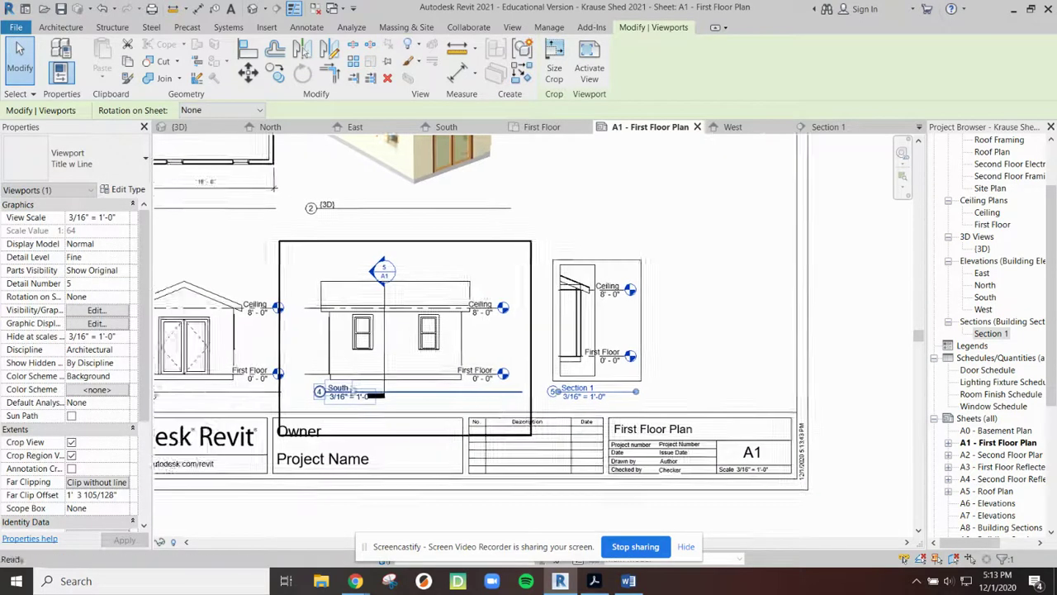
Activate the Section 1 view on the sheet and set its scale to 1/2" = 1'-0"
double_click(606, 333)
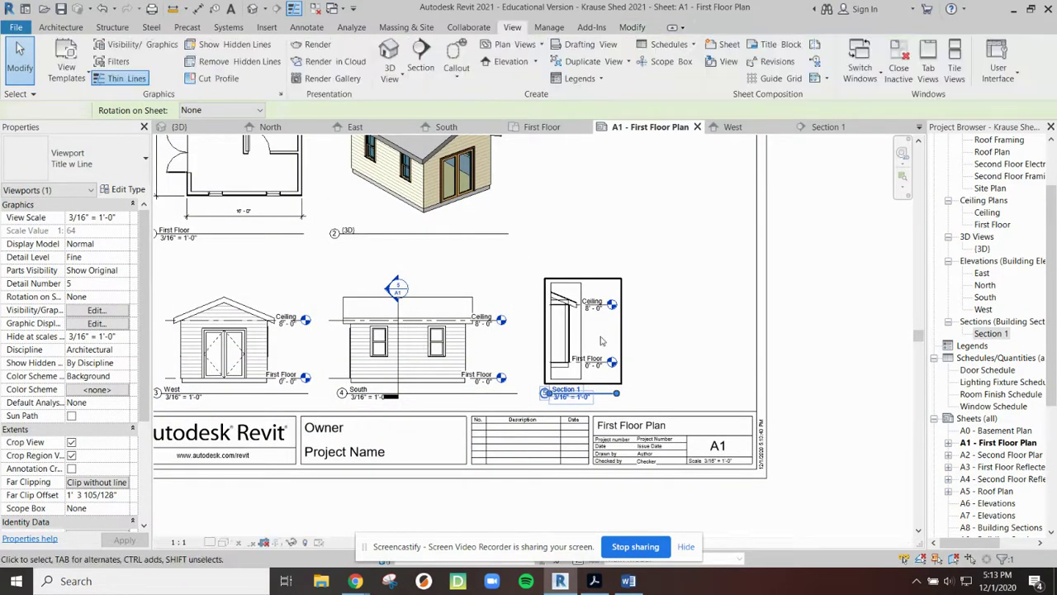
click(177, 542)
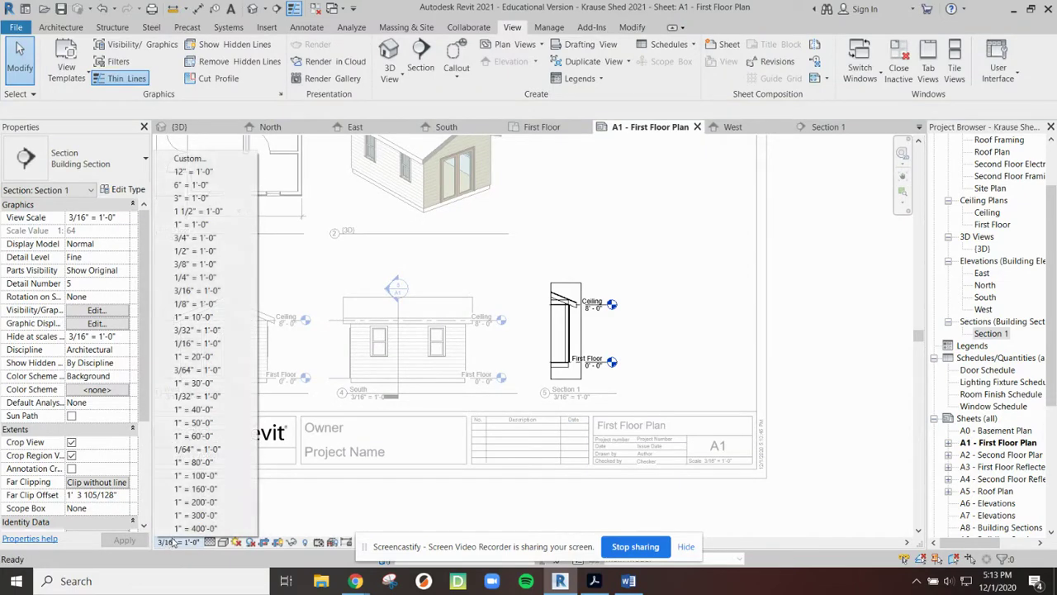
click(195, 250)
scroll(628, 347, down, 2)
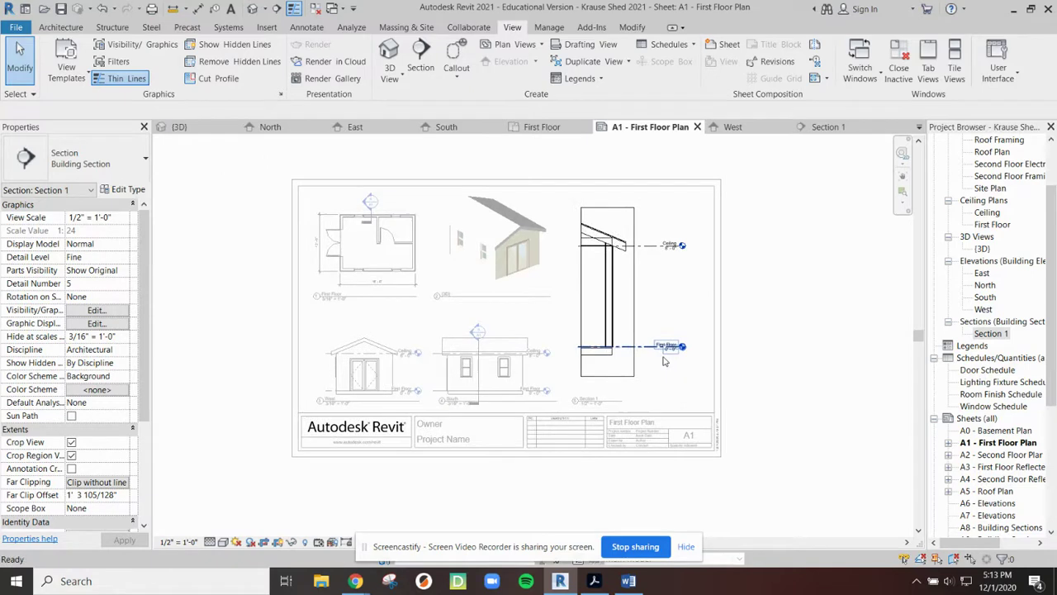
scroll(663, 361, down, 1)
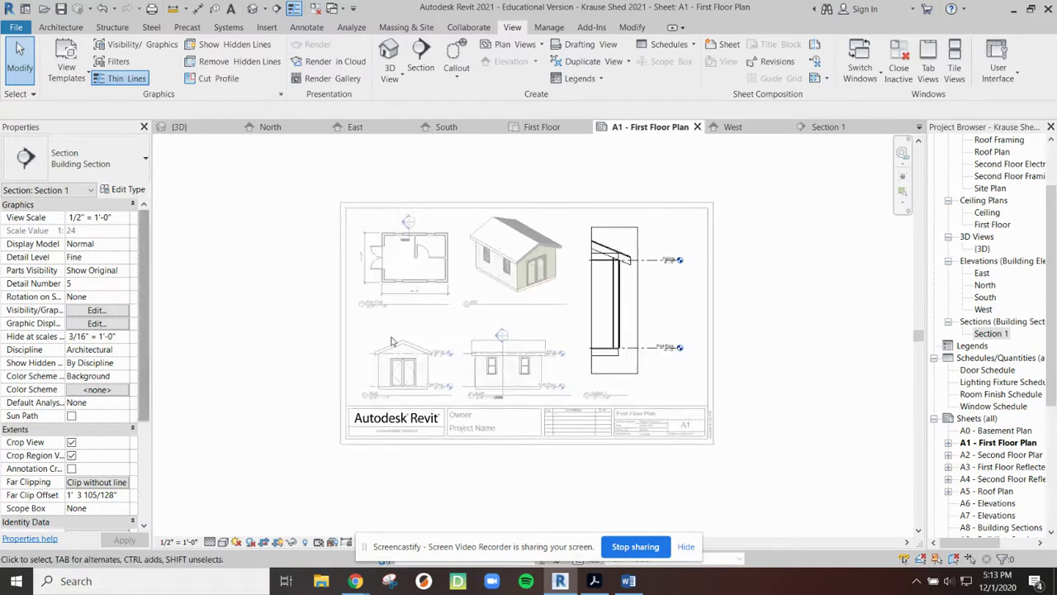
Try a 3/4" = 1'-0" scale for Section 1, deactivate the view and shift the enlarged viewport down on the sheet
click(178, 542)
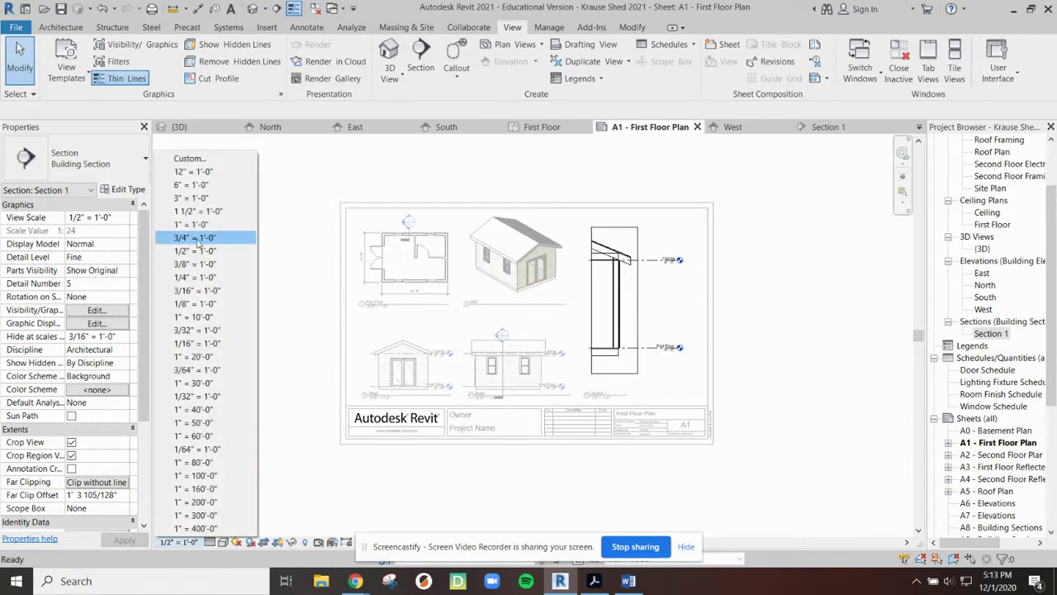
click(199, 240)
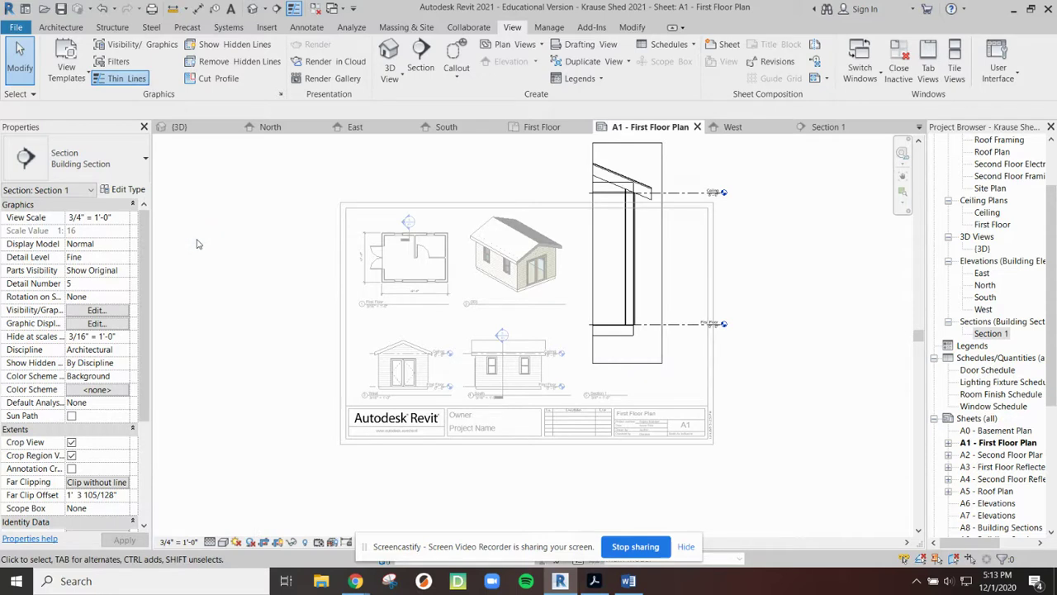
right_click(722, 283)
click(744, 329)
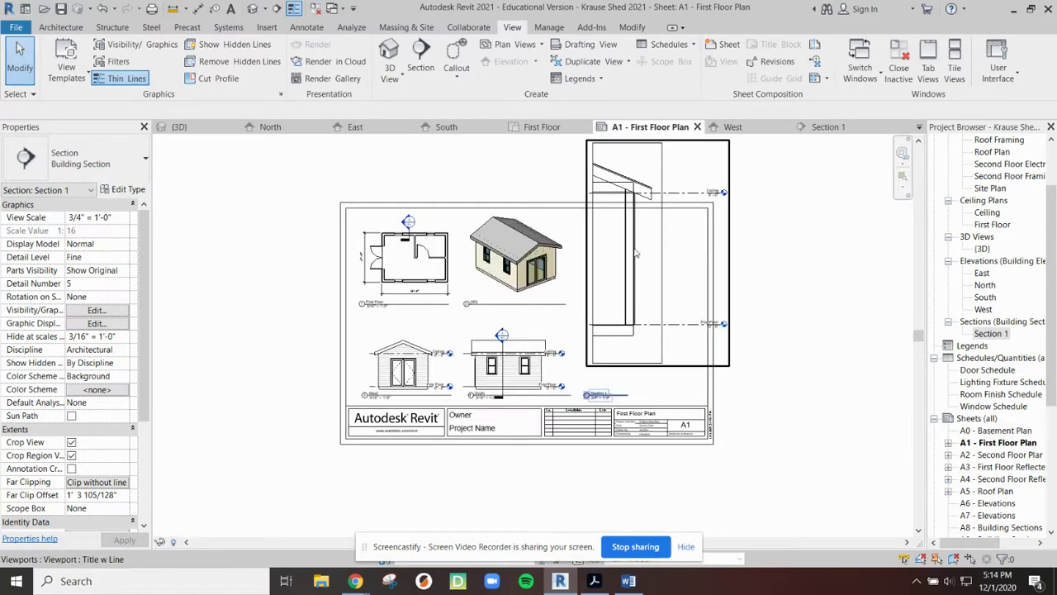
drag(636, 254, 643, 299)
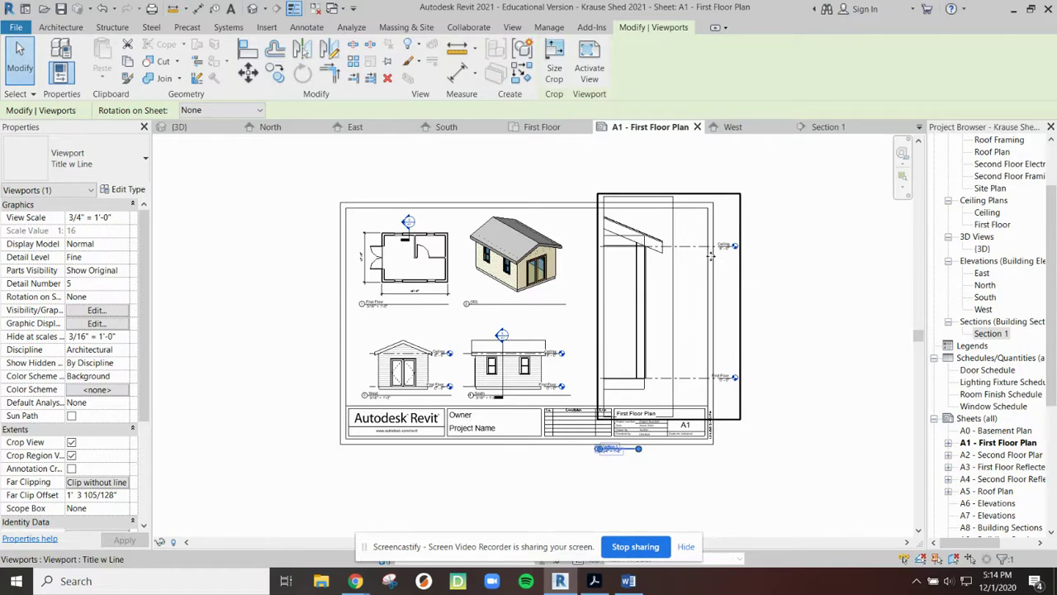
key(Escape)
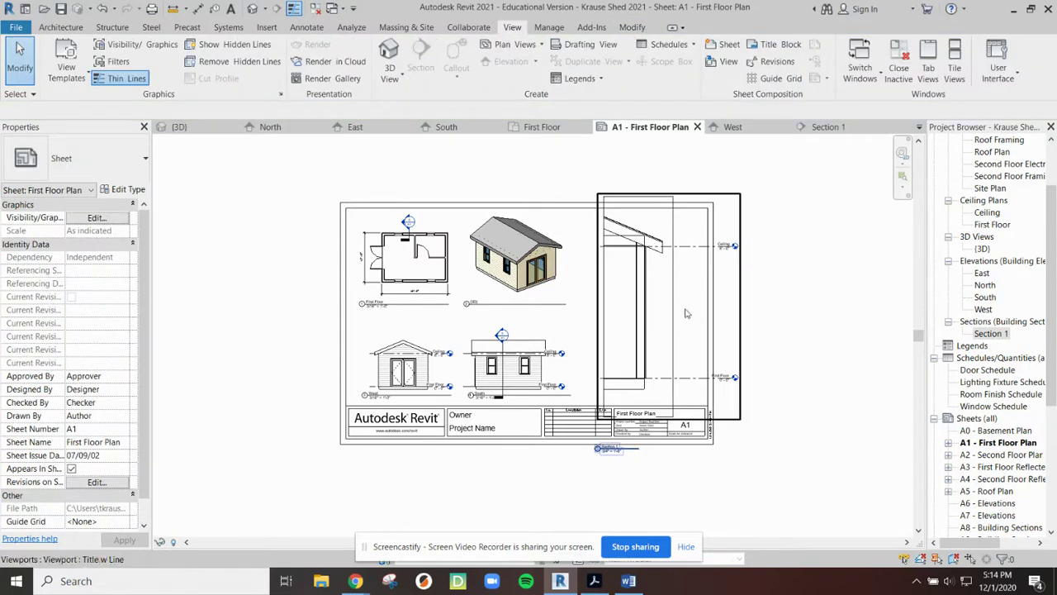
double_click(632, 312)
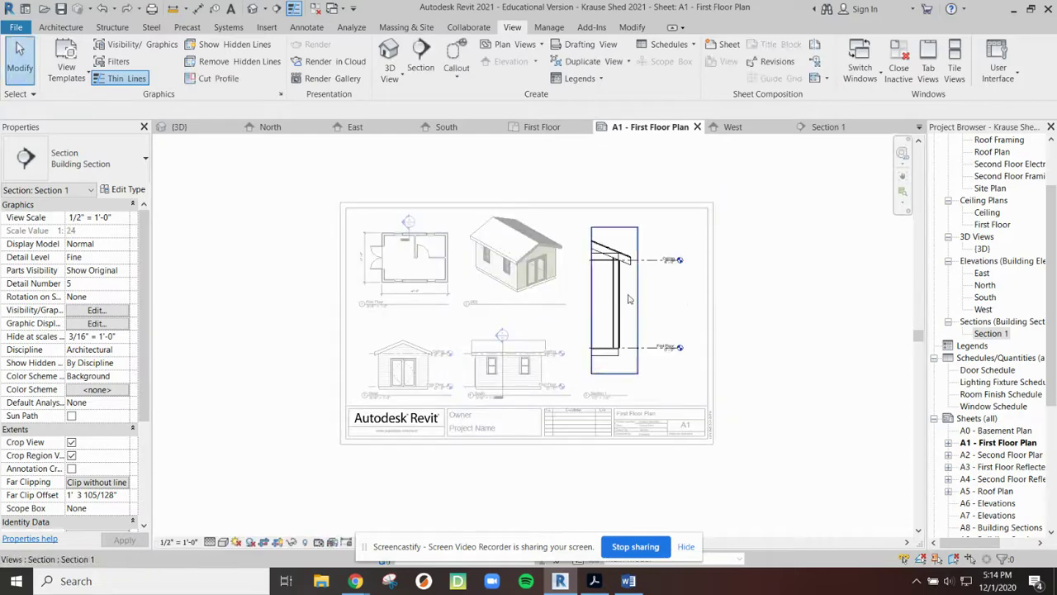
Change the activated Section 1 view's scale to 3/4" = 1'-0"
scroll(652, 339, up, 4)
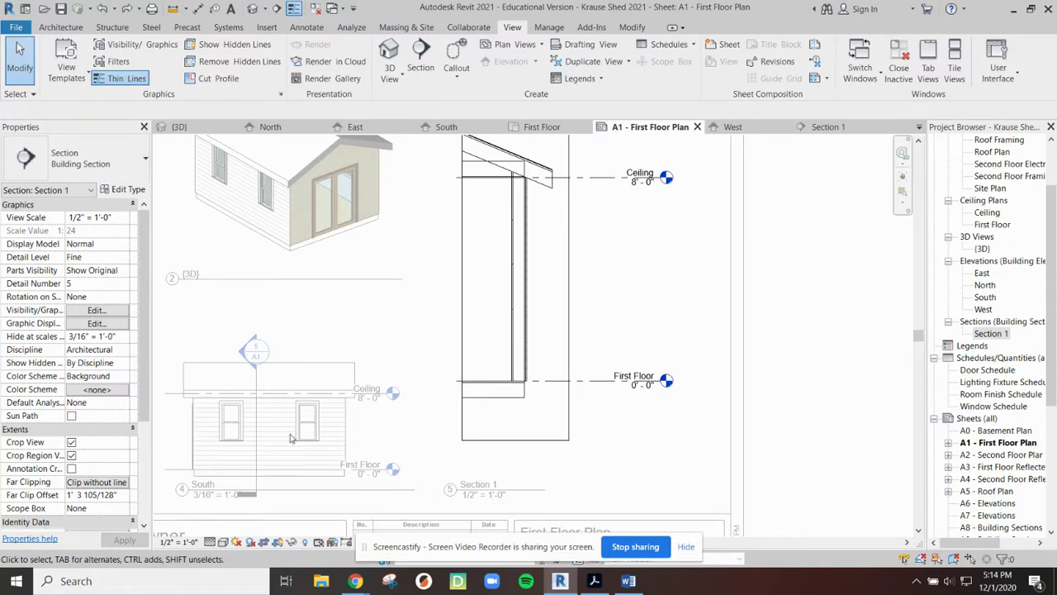
click(179, 542)
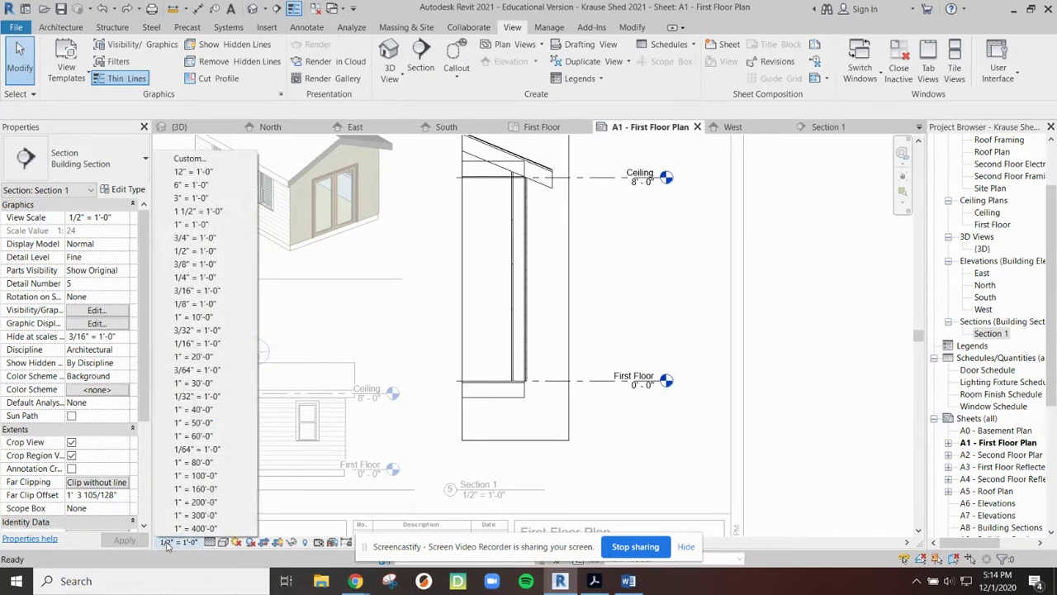
click(239, 249)
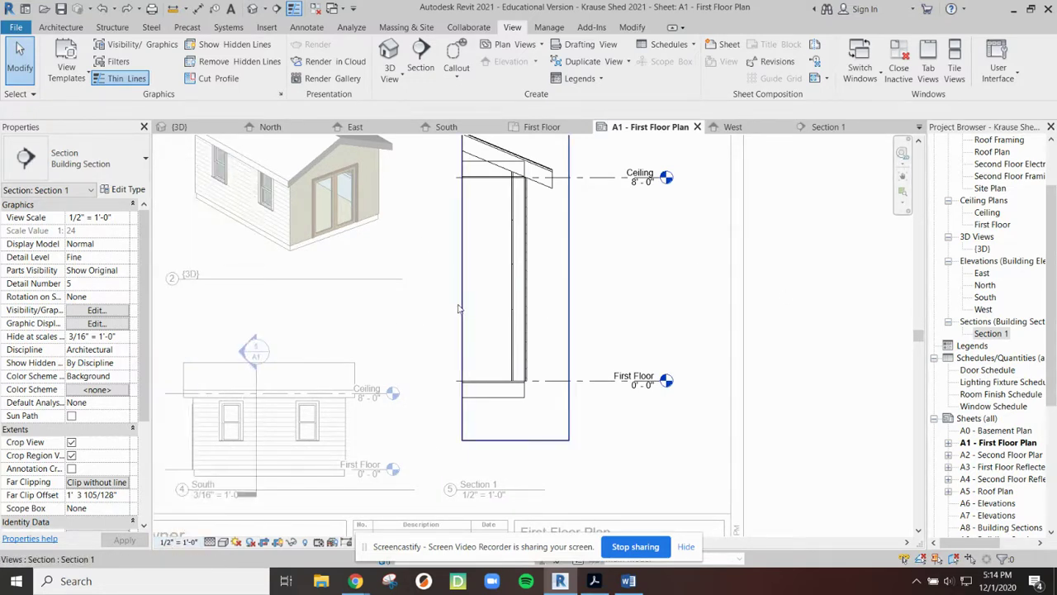
click(519, 280)
click(534, 284)
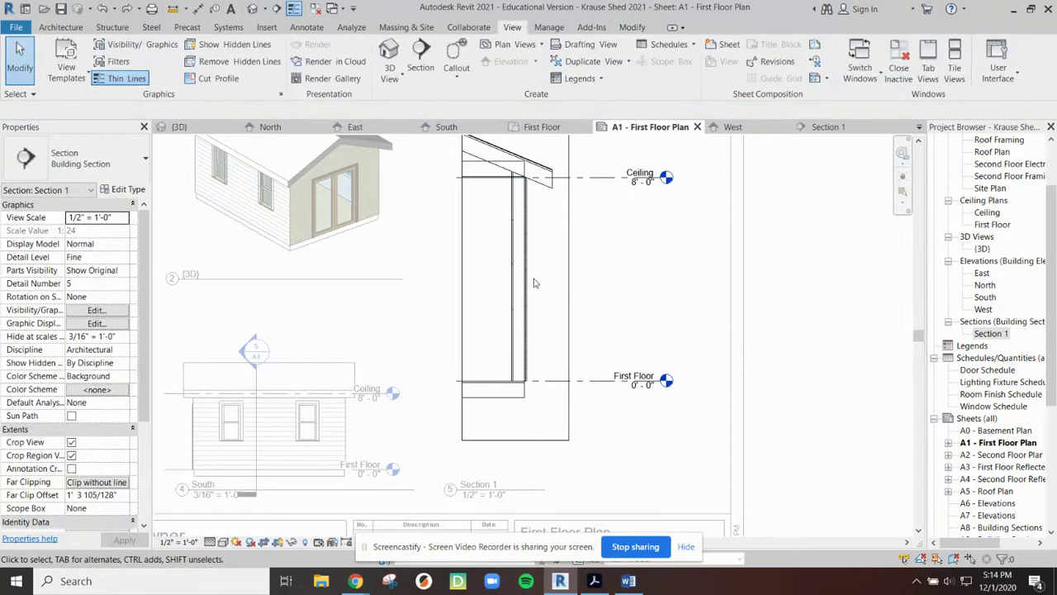
click(178, 542)
click(237, 238)
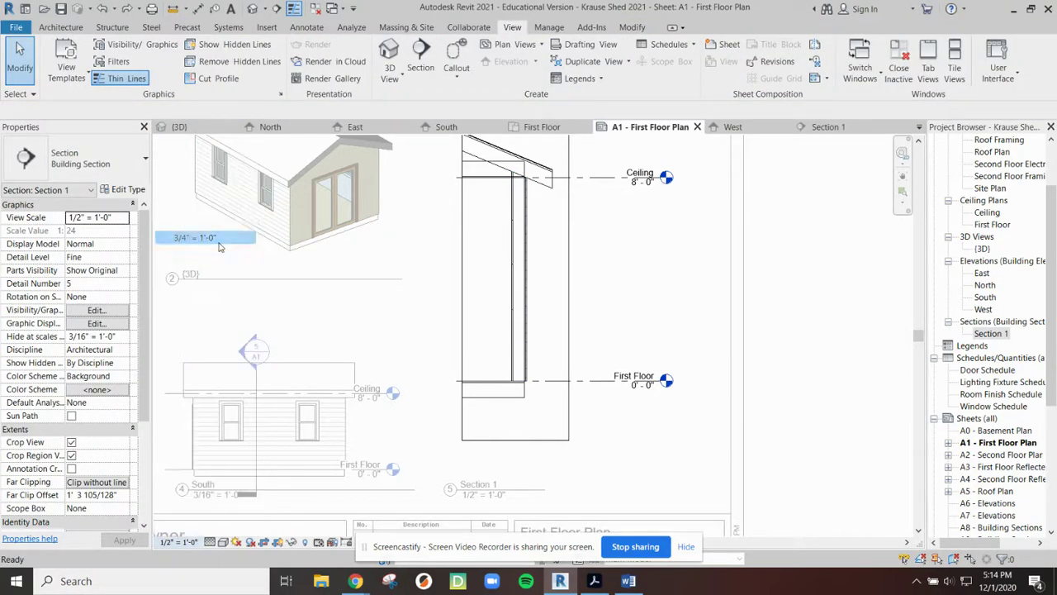
Switch to the exemplar shed PDF in Acrobat, check the typical wall section's layout and scale, and return to the Revit sheet
scroll(854, 353, down, 3)
scroll(746, 356, down, 2)
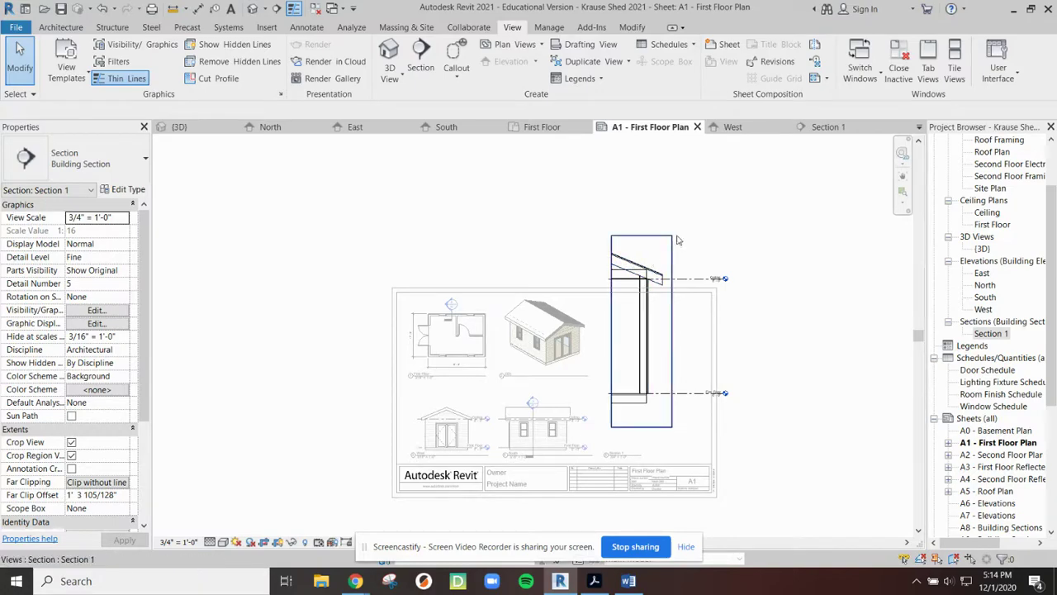
click(594, 581)
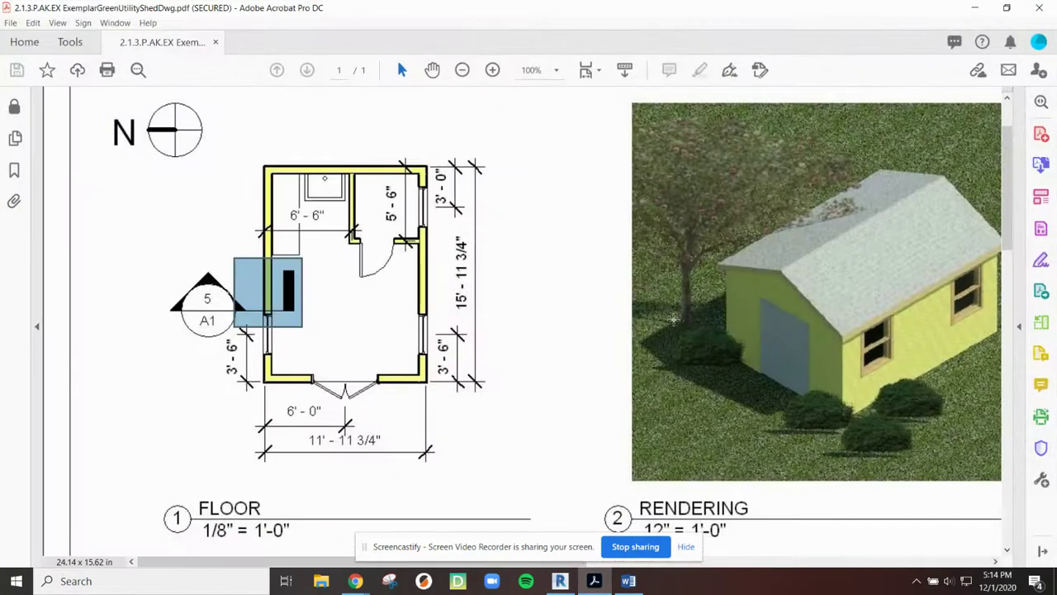
ctrl+scroll(713, 331, up, 3)
scroll(519, 349, down, 3)
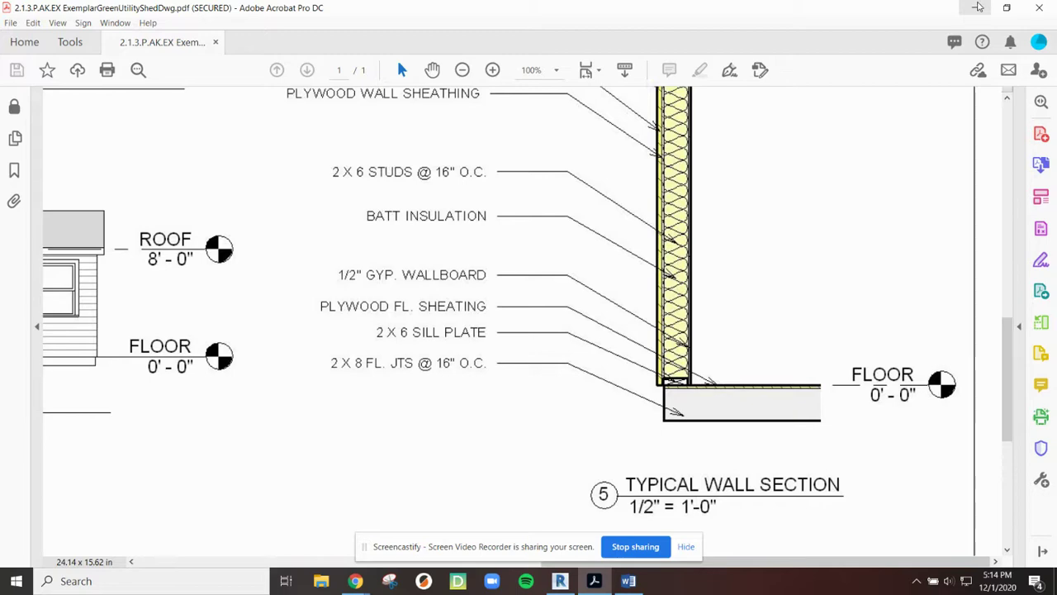
click(977, 6)
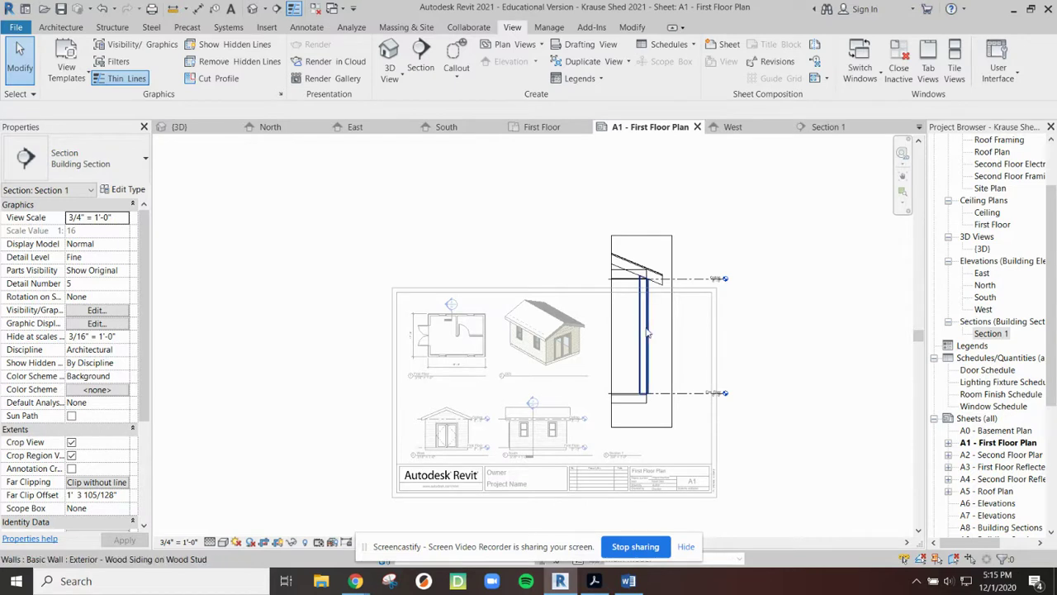
Deactivate the Section 1 view and move its enlarged viewport down and slightly outward beside the other views on the sheet
scroll(652, 351, up, 2)
middle_drag(673, 380, 682, 309)
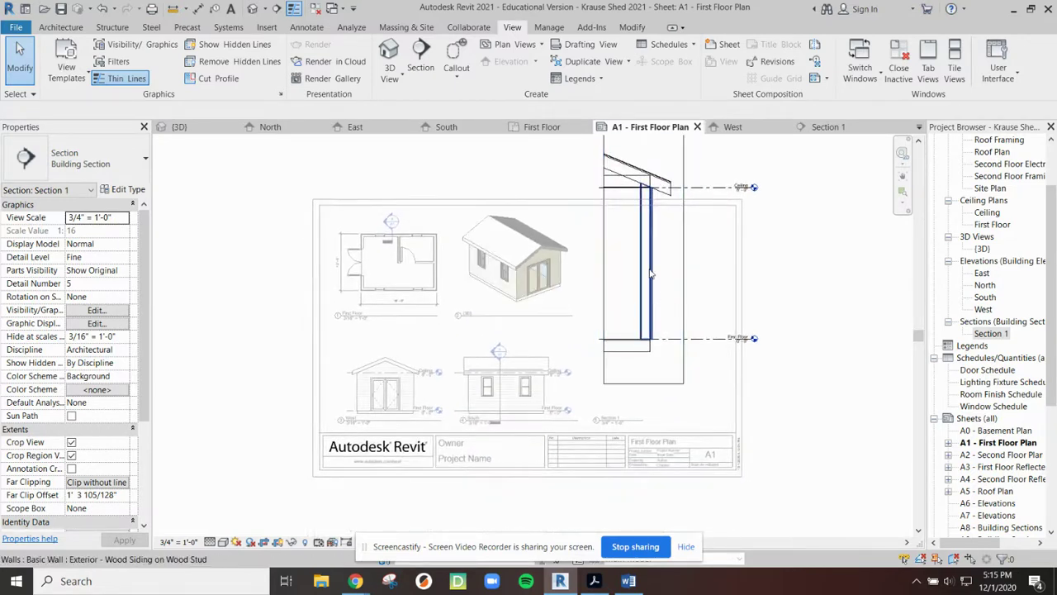
right_click(733, 237)
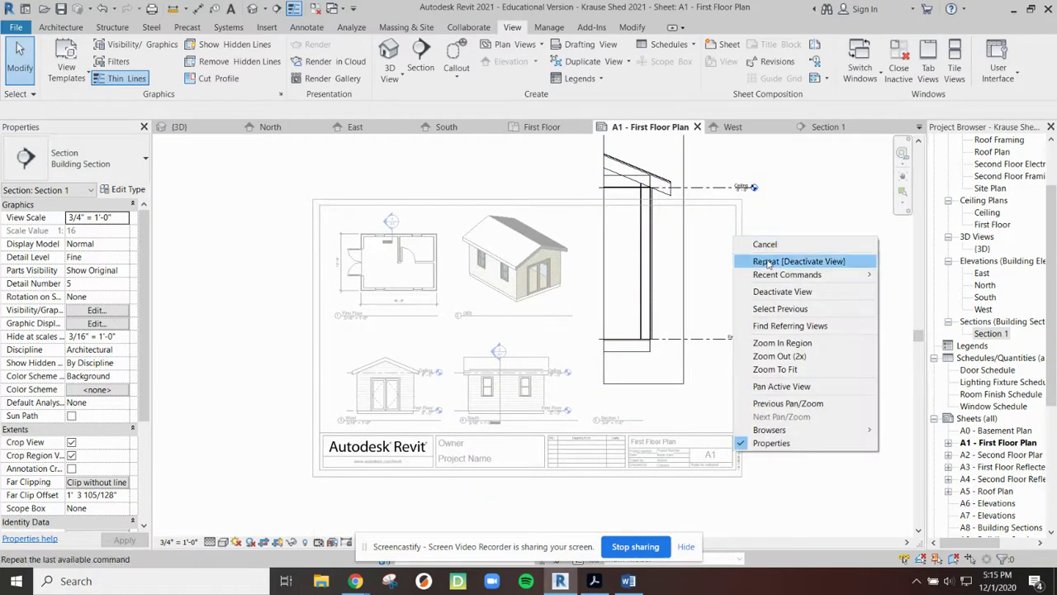
click(752, 292)
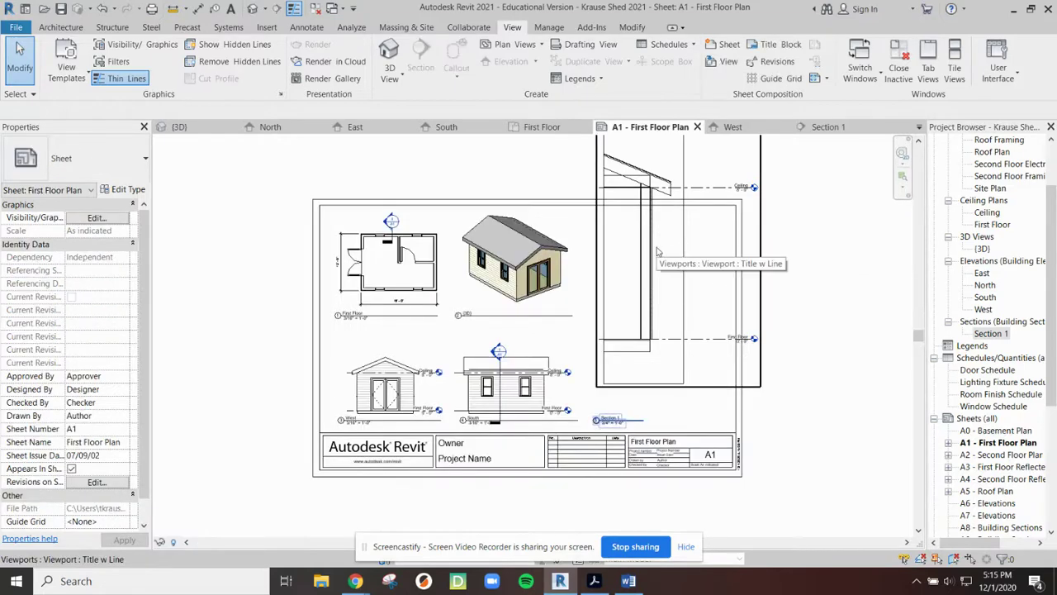
drag(673, 248, 675, 307)
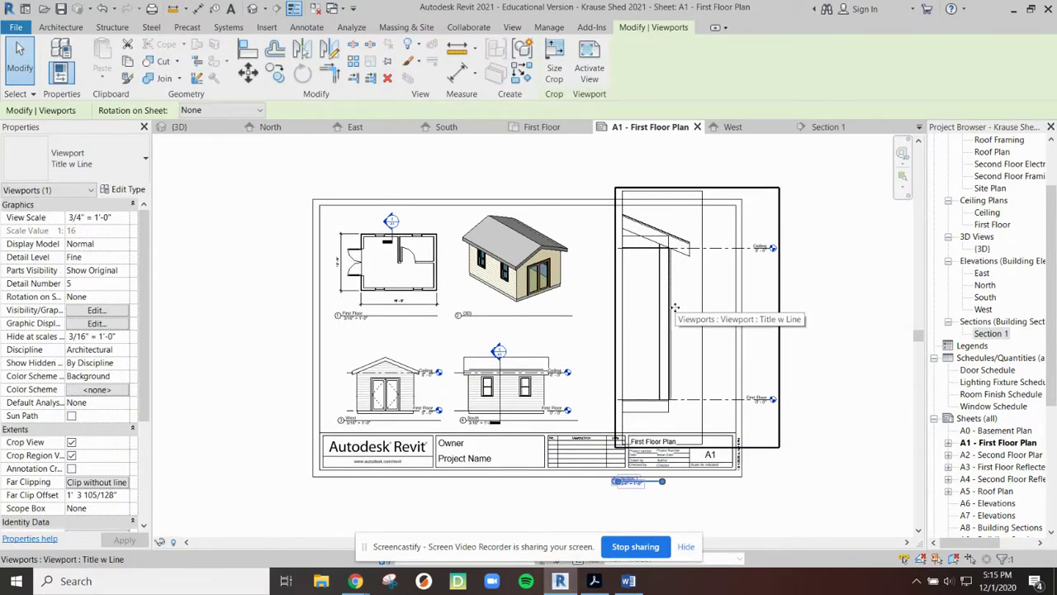
drag(675, 308, 655, 317)
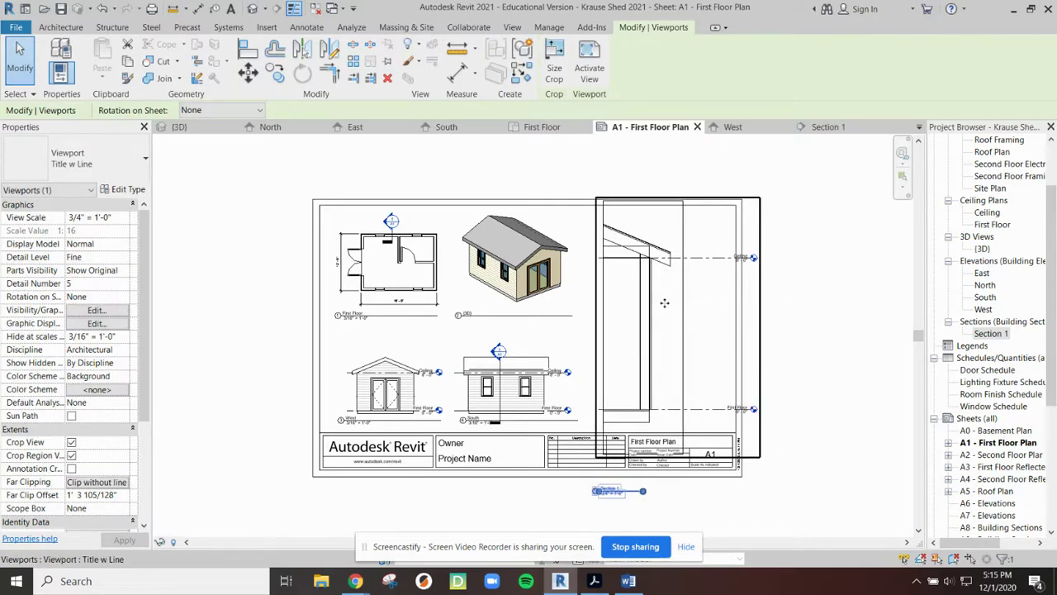
drag(669, 296, 676, 304)
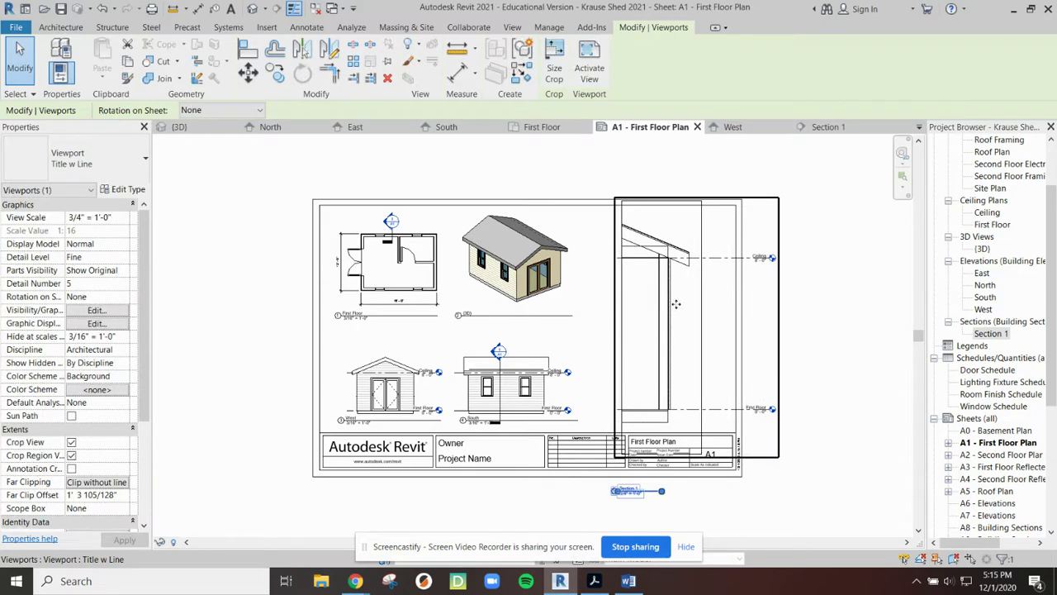
key(Escape)
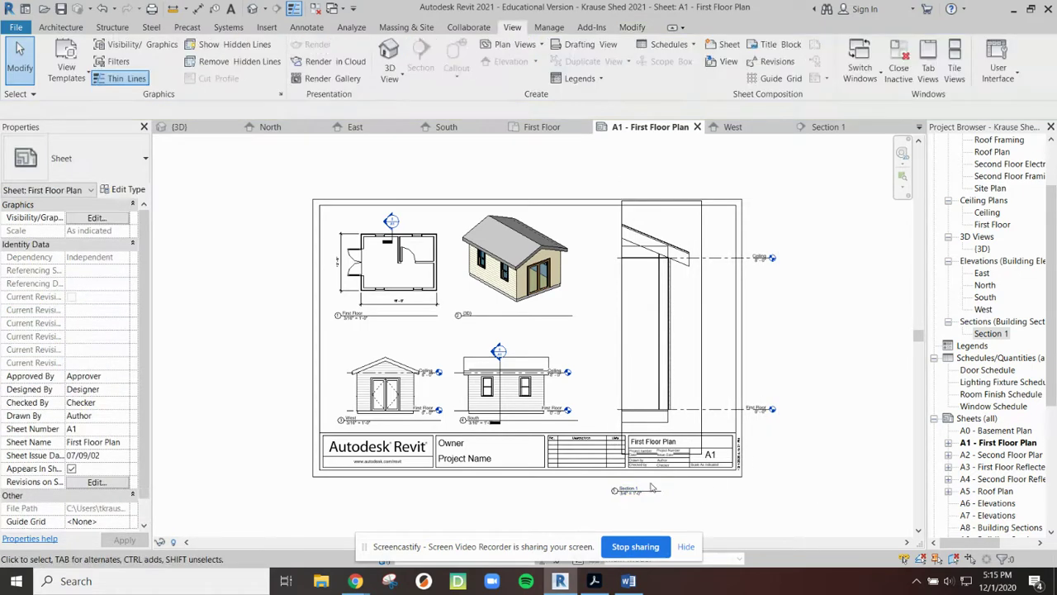
Activate the Section 1 view, pull the crop region's upper and lower edges in toward the wall section, and hide the crop region
double_click(646, 422)
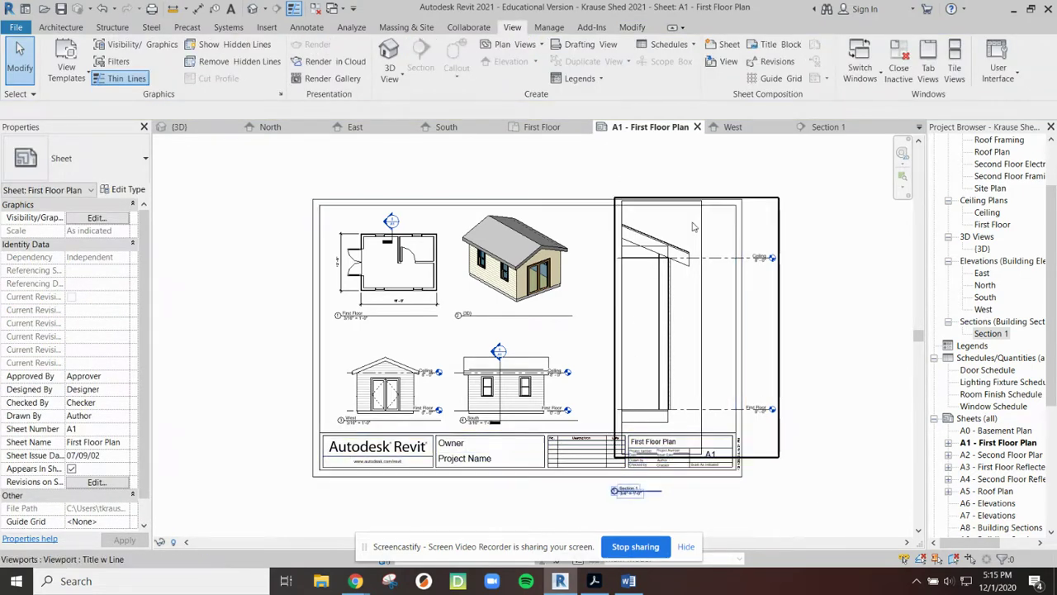
click(660, 211)
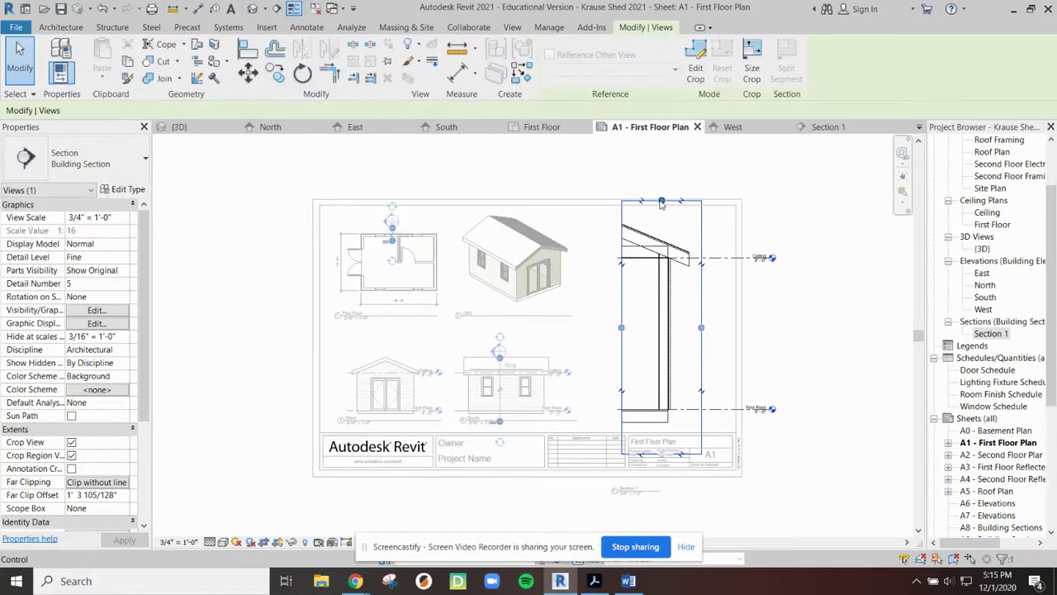
drag(662, 208, 662, 205)
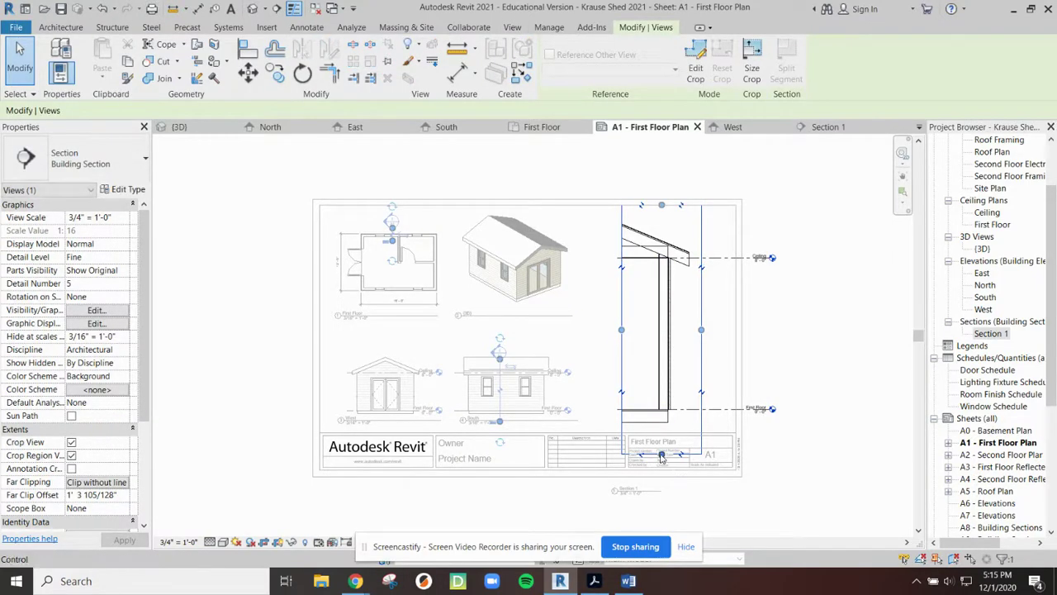
drag(661, 456, 651, 425)
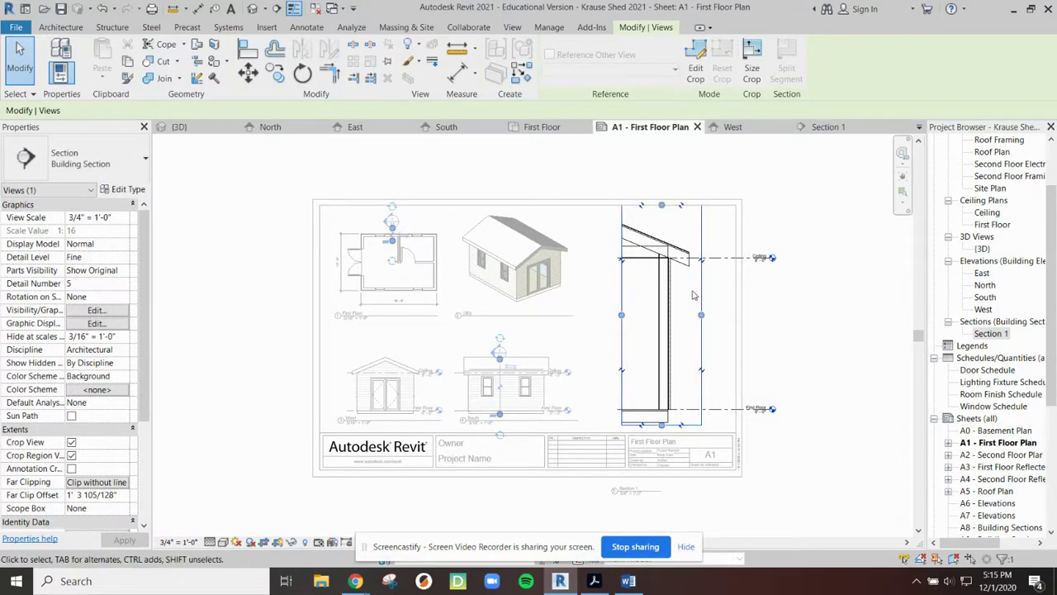
scroll(723, 289, up, 2)
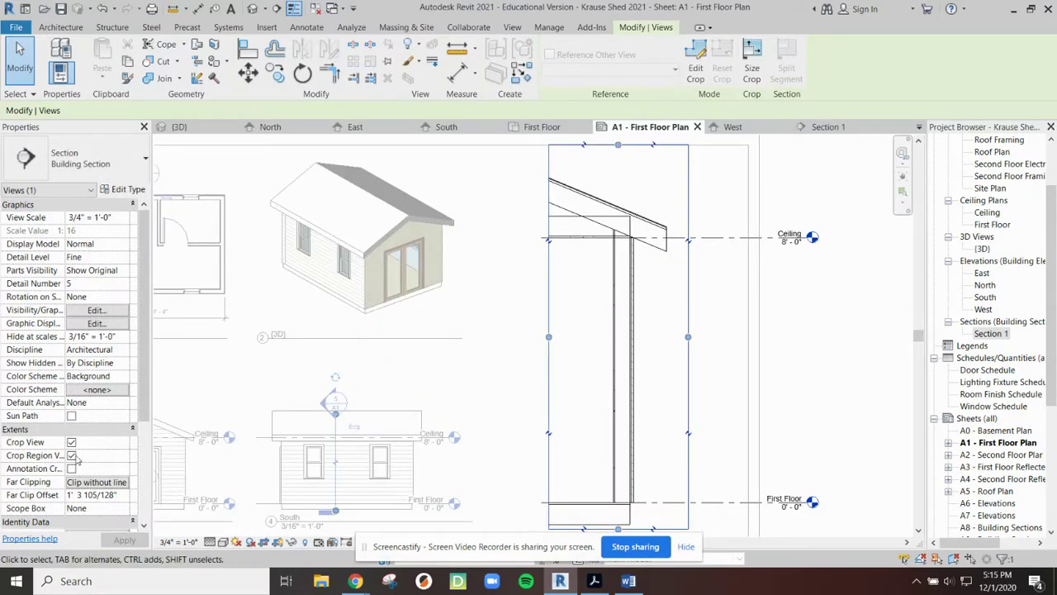
click(724, 304)
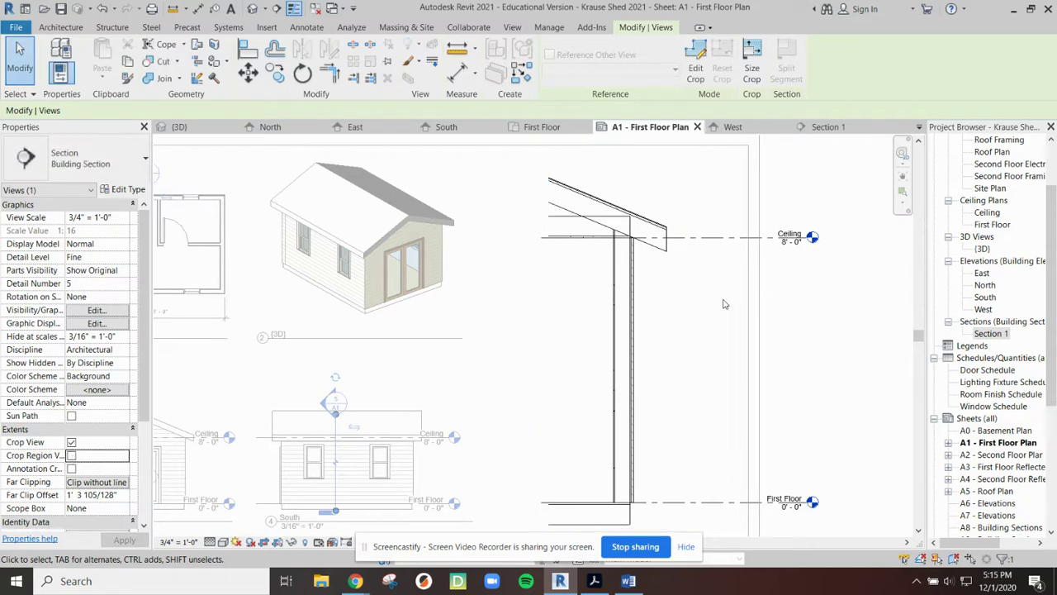
Shorten the Ceiling level line to just past the eave and switch its level head to the opposite end, extended clear of the section
click(731, 241)
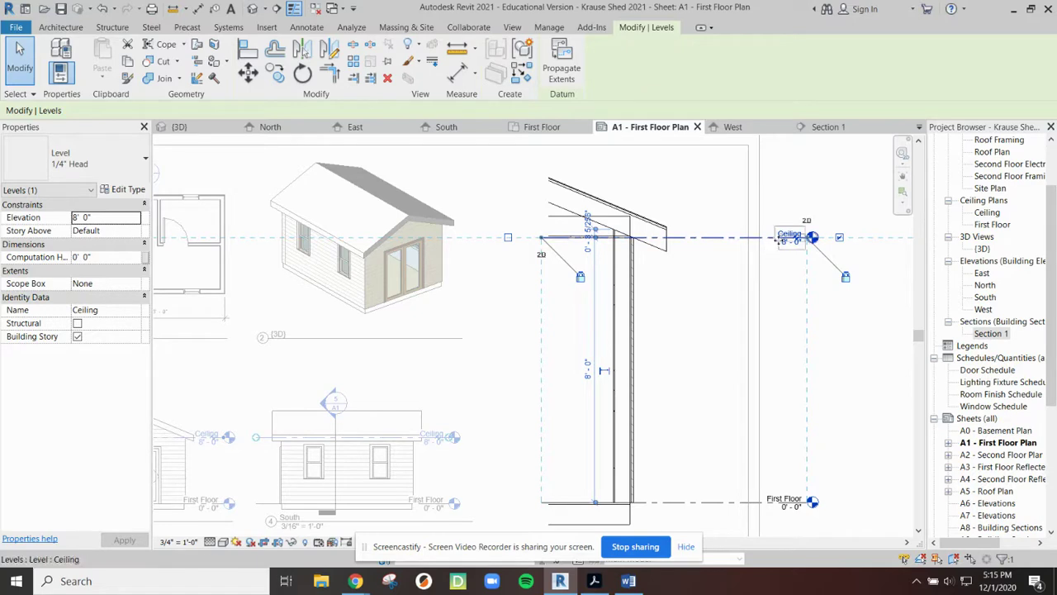
drag(810, 239, 689, 246)
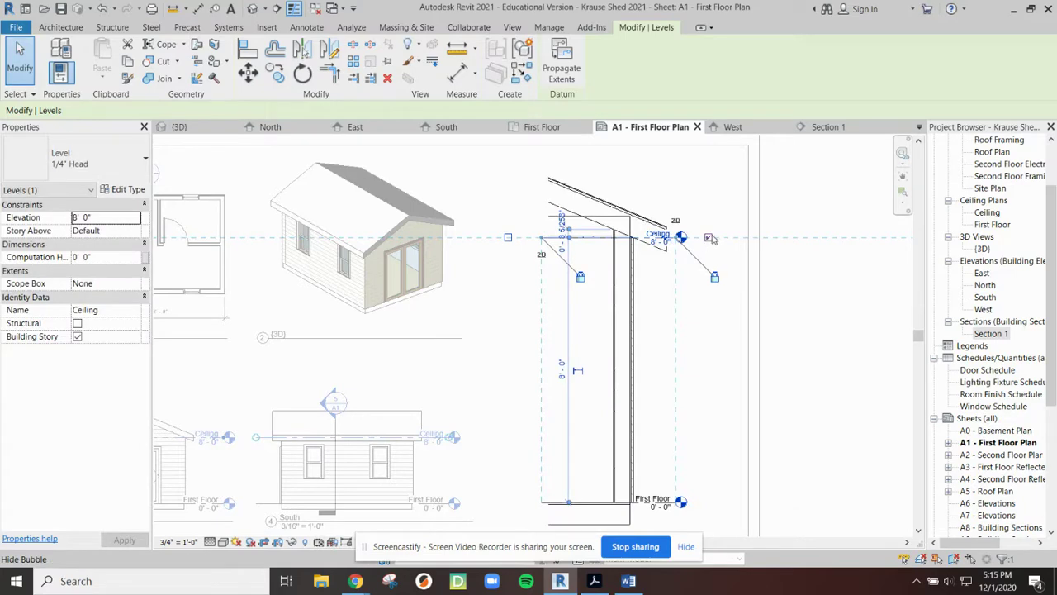
click(709, 238)
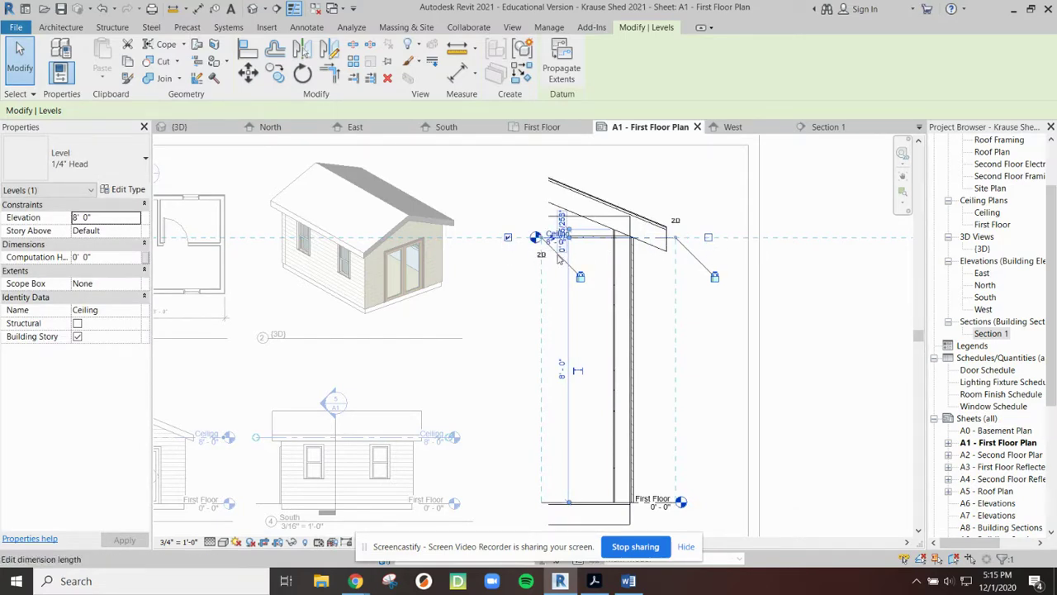
click(508, 238)
drag(543, 238, 503, 238)
scroll(727, 385, up, 2)
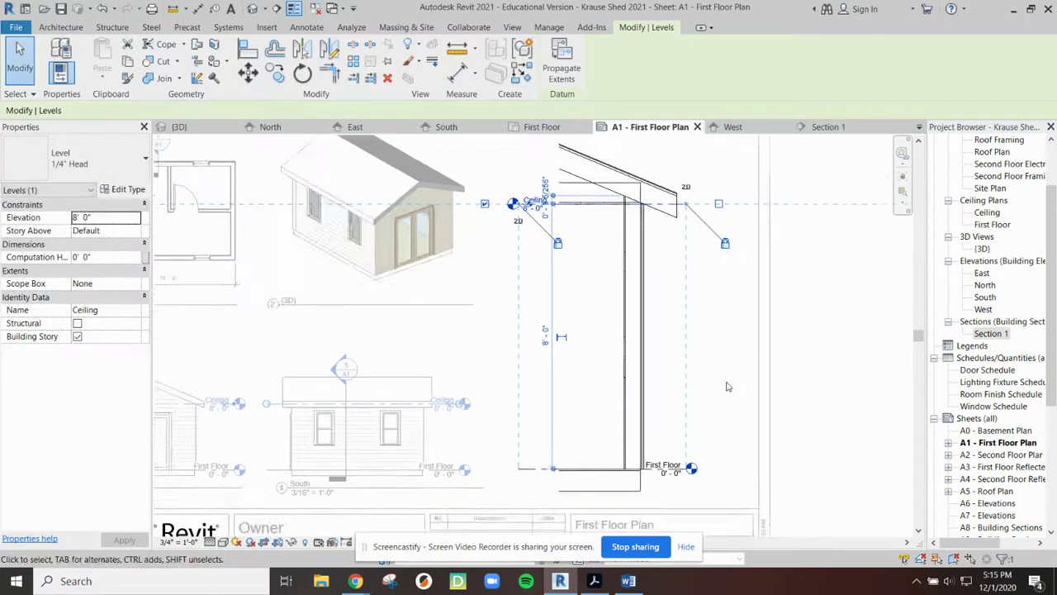
Switch the First Floor level head in Section 1 to the interior end, matching the Ceiling level
click(578, 481)
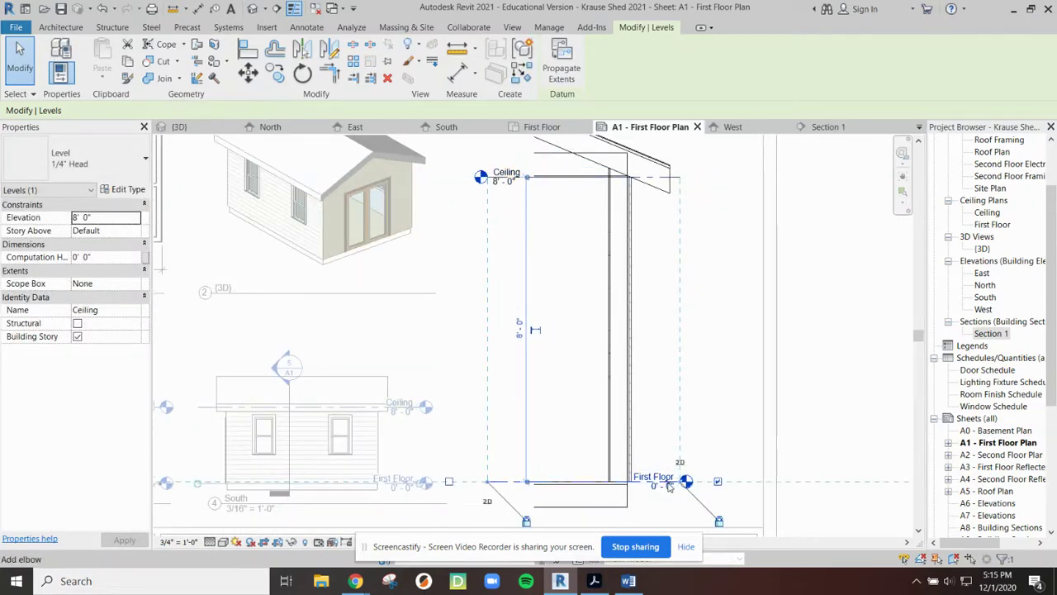
click(718, 482)
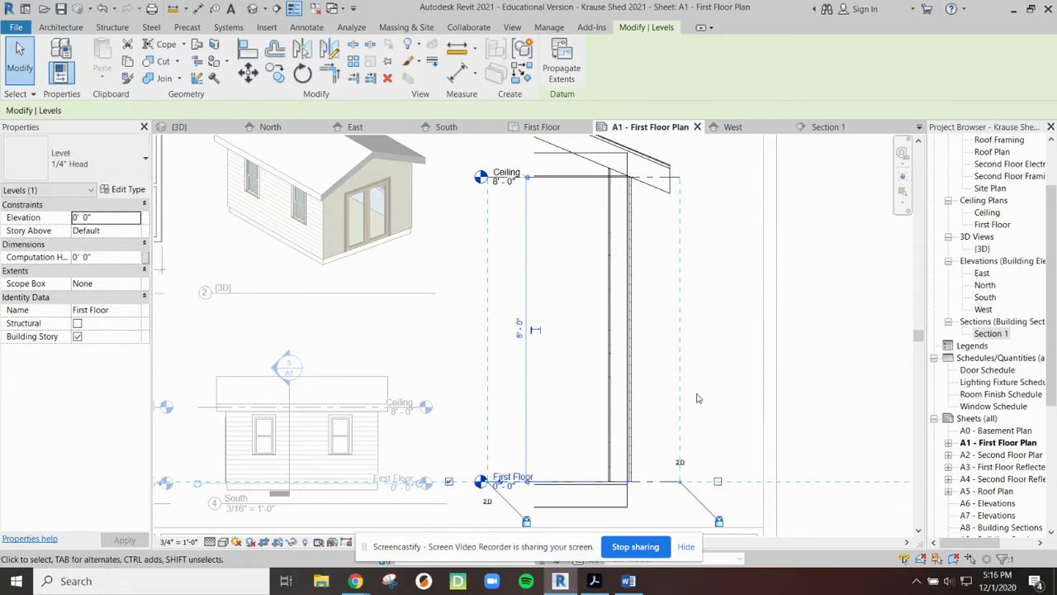
click(748, 229)
Deactivate the Section 1 view and move its view title up beneath the section, in line with the South elevation's title
middle_drag(703, 193, 674, 256)
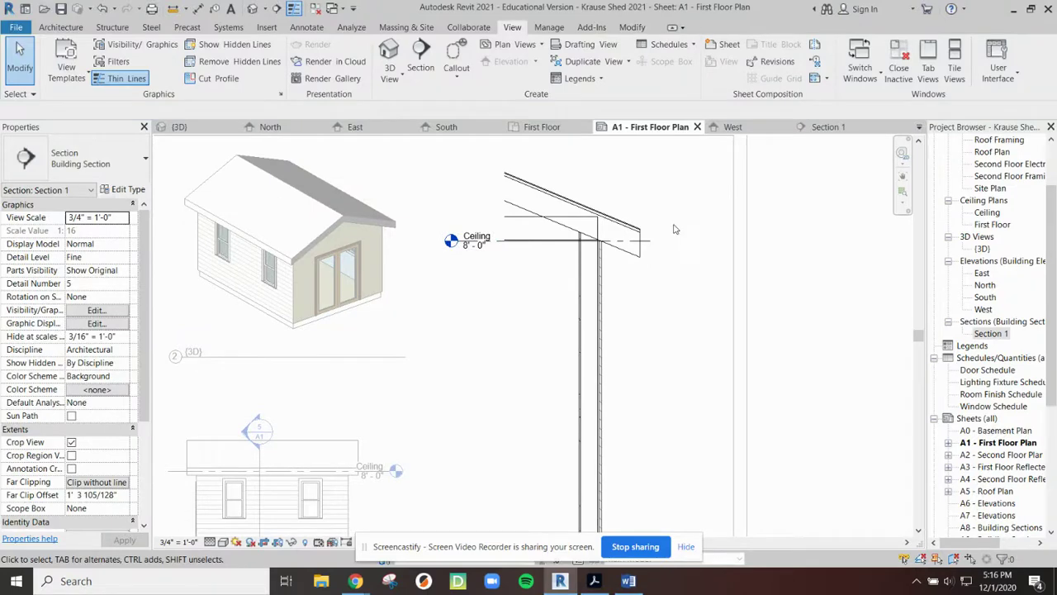
scroll(646, 382, down, 3)
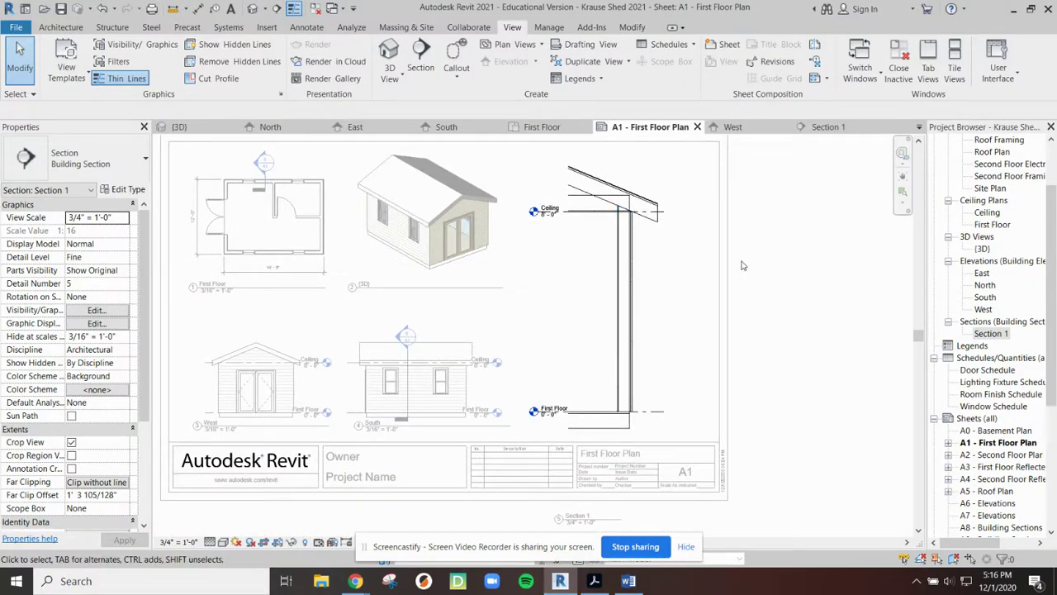
right_click(683, 268)
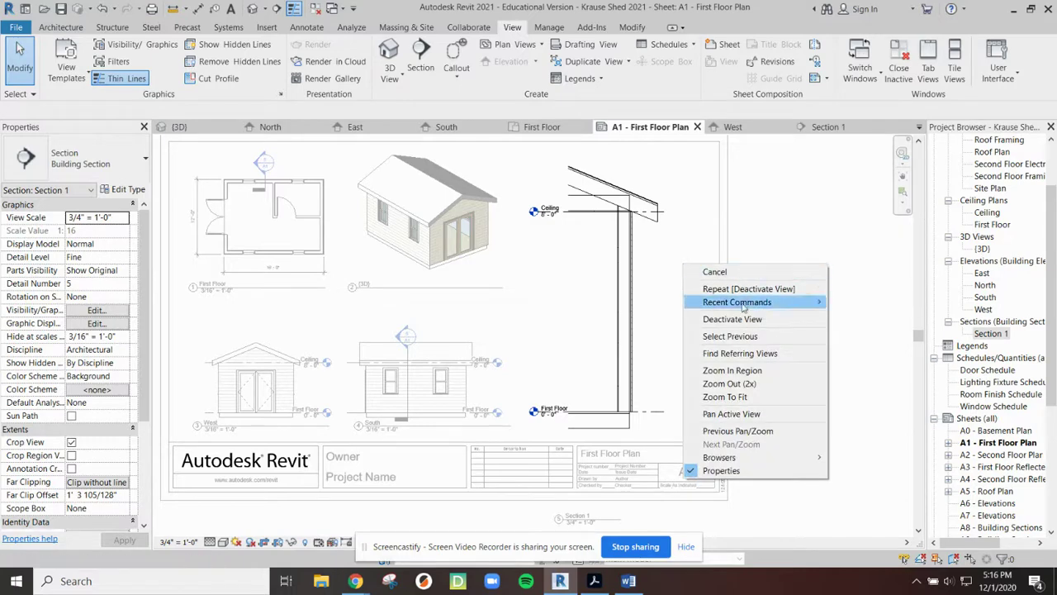
click(722, 322)
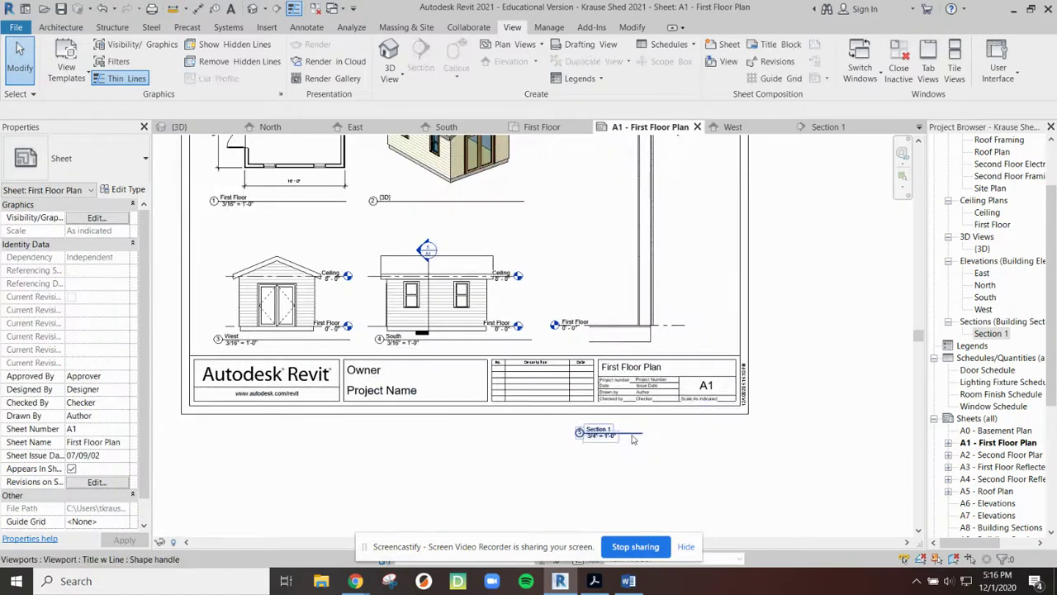
drag(633, 440, 615, 350)
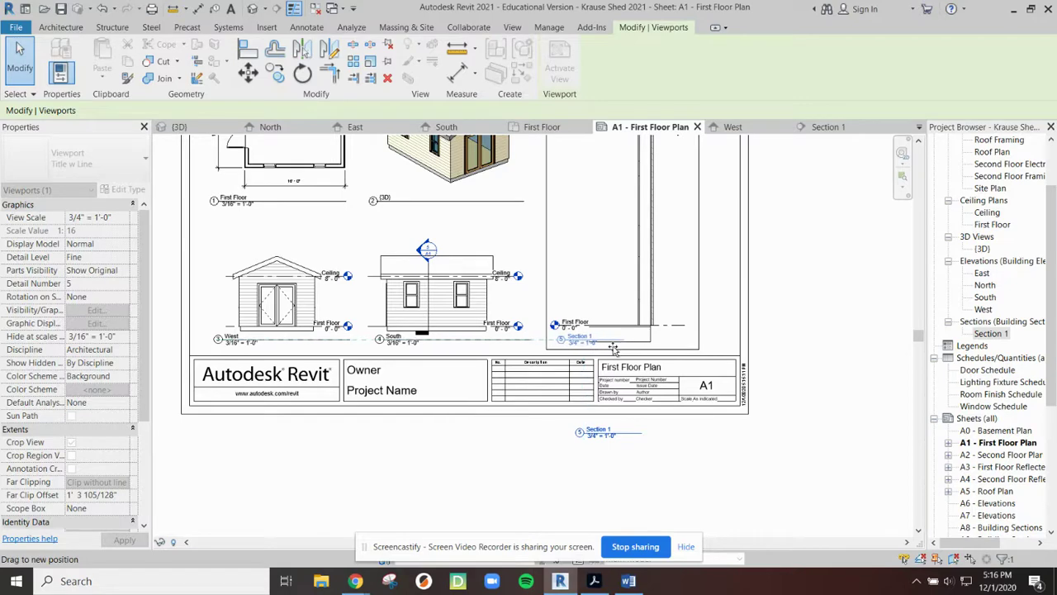
drag(613, 349, 615, 347)
Nudge the Section 1 viewport slightly upward on the sheet
middle_drag(796, 264, 813, 399)
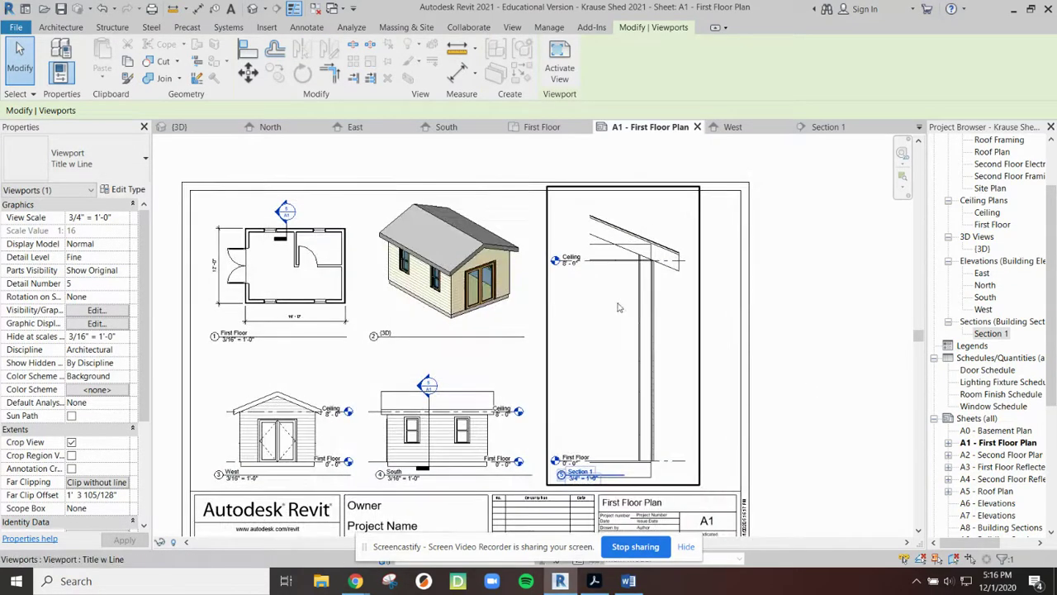
click(649, 322)
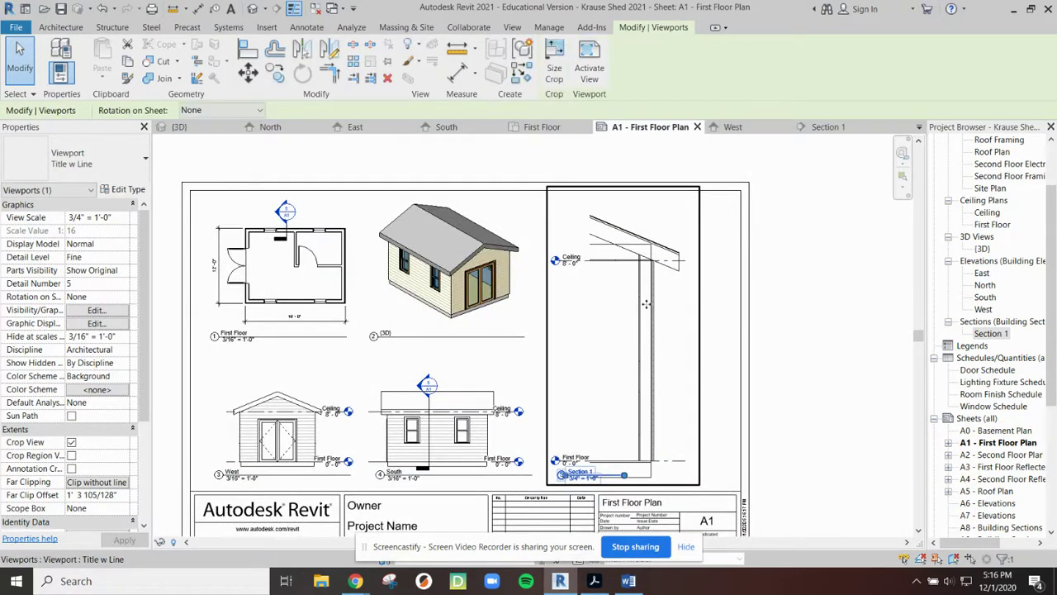
key(Up)
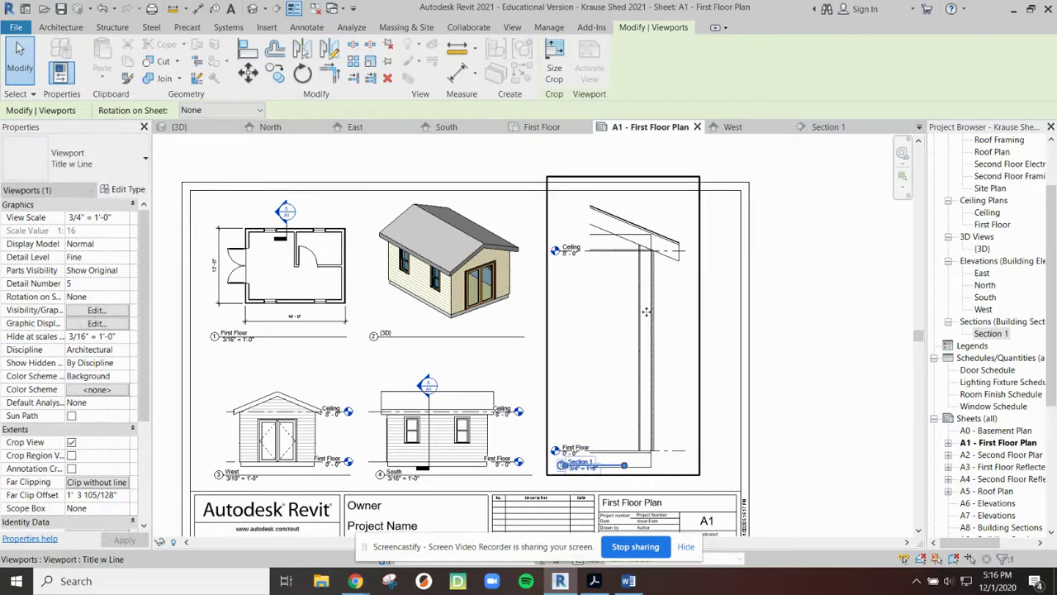
key(Escape)
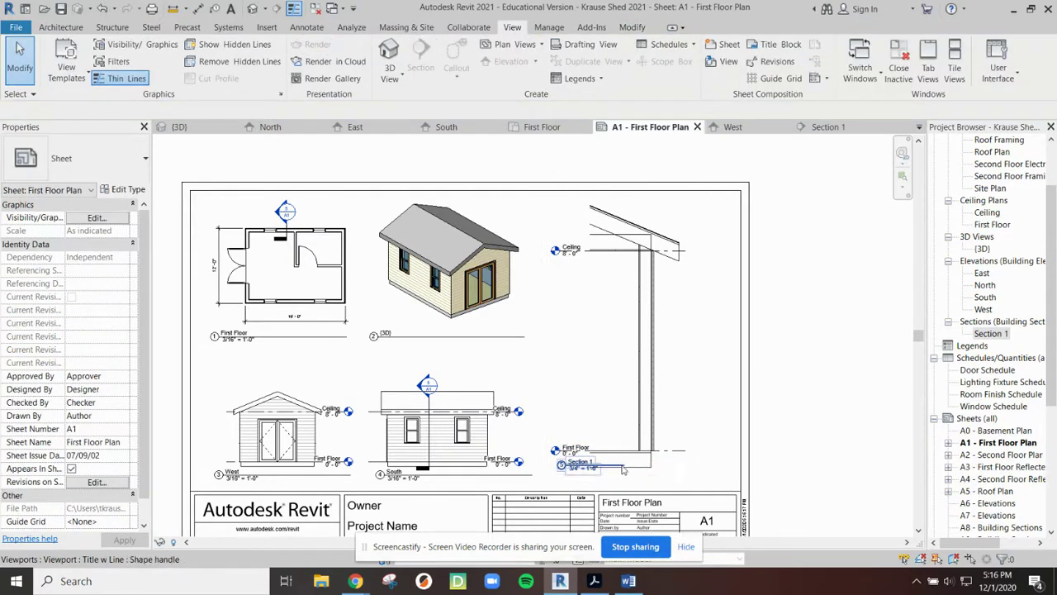
Move the Section 1 view title down to line up again with the South elevation's title
click(624, 470)
drag(623, 470, 617, 483)
key(Escape)
scroll(652, 481, up, 2)
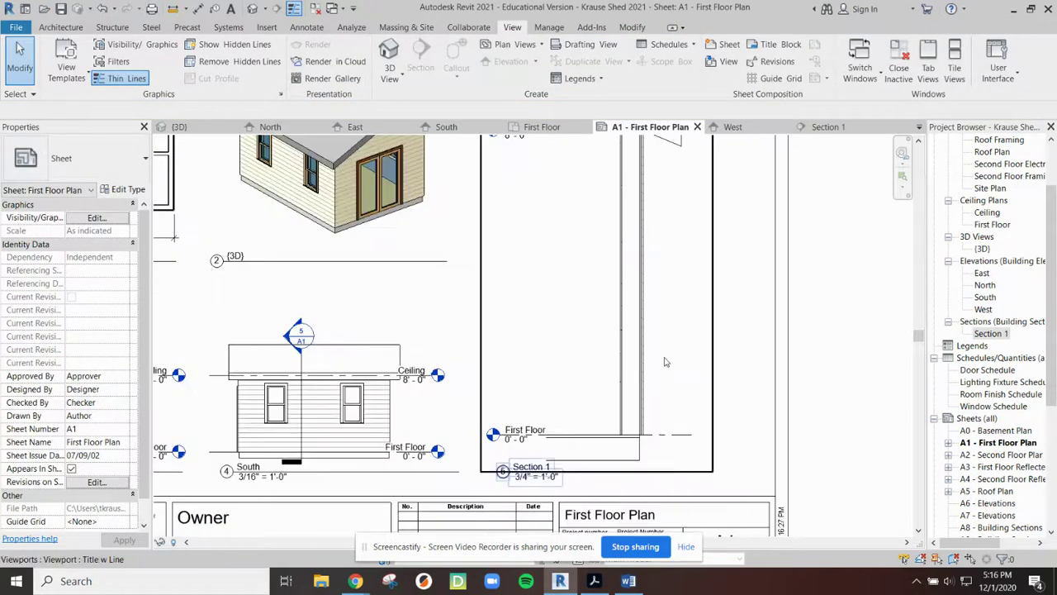
Move the Section 1 viewport slightly upward on the sheet and lengthen its view title line toward the sheet border
scroll(728, 344, down, 2)
scroll(702, 330, down, 2)
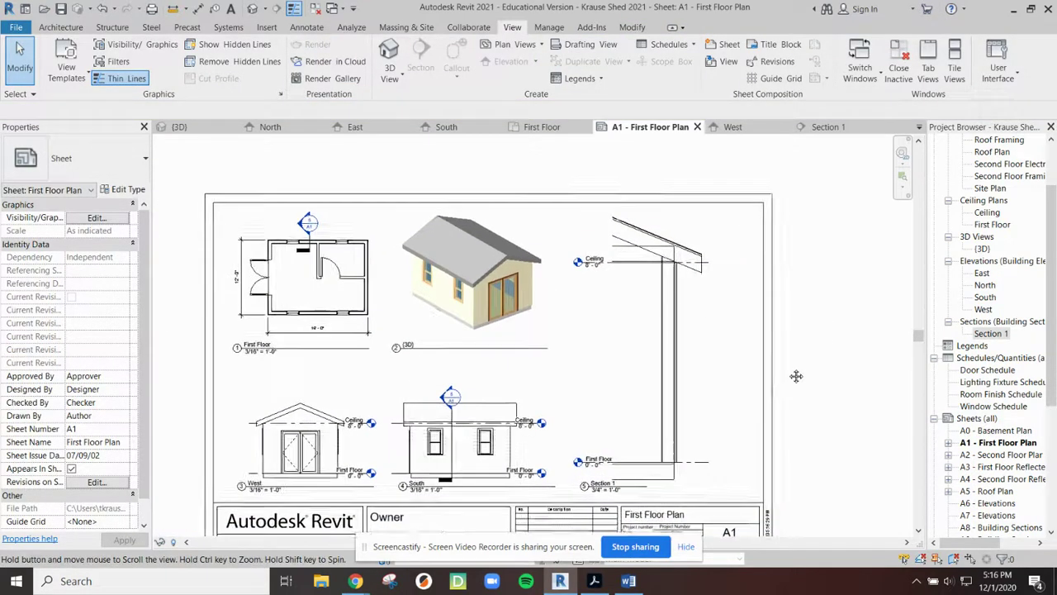
click(681, 323)
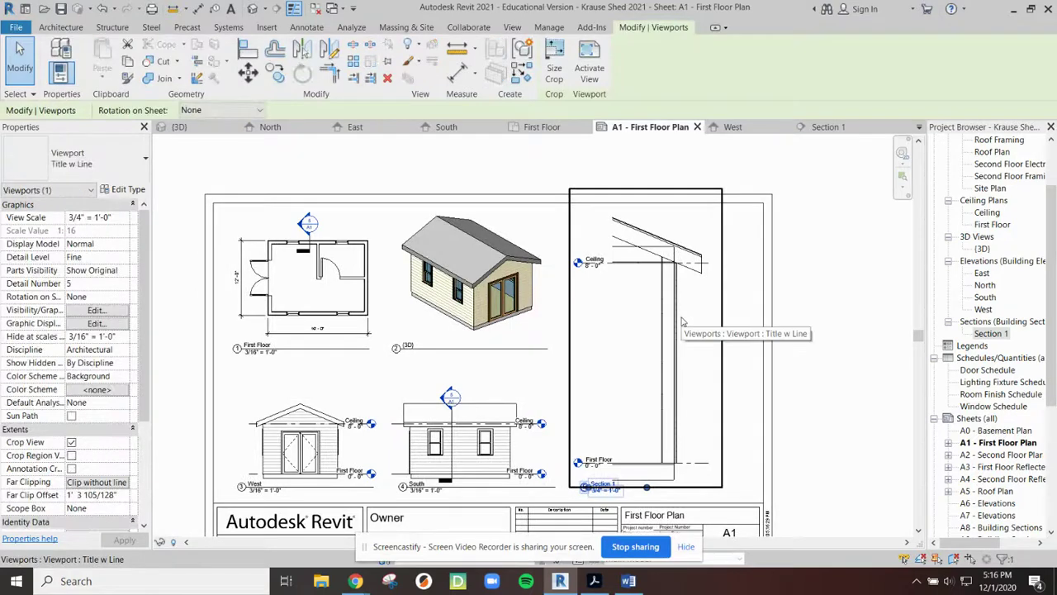
drag(681, 324, 681, 317)
key(Escape)
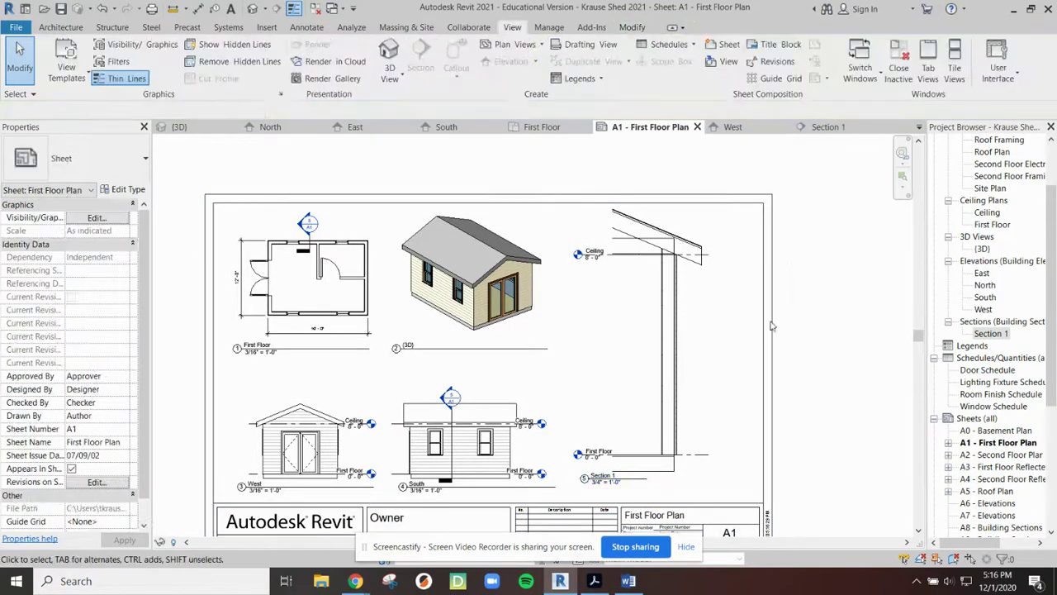
drag(634, 486, 745, 488)
click(816, 410)
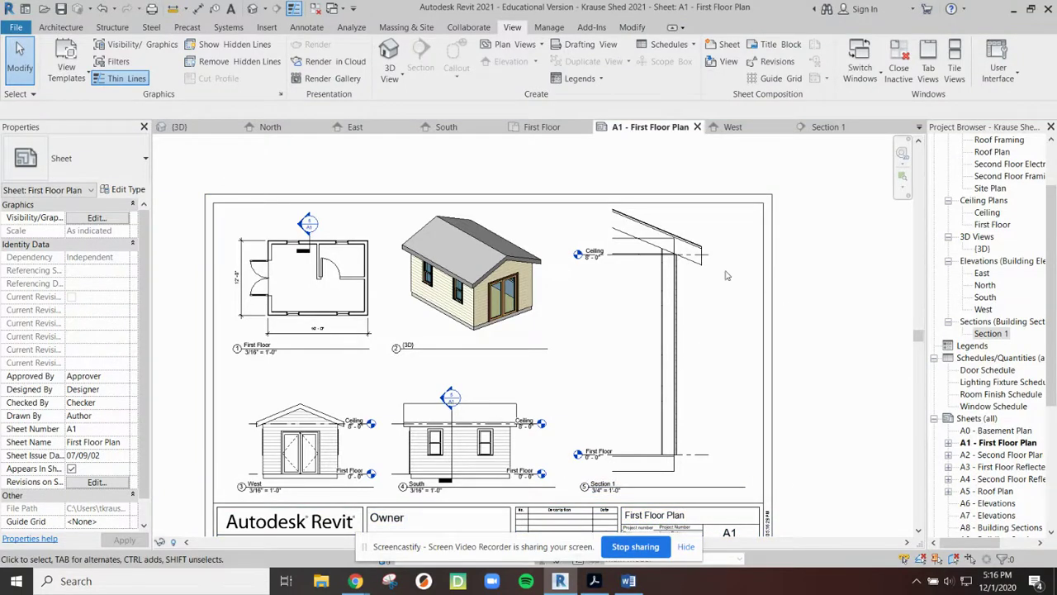
Switch to the exemplar shed PDF, examine the material notes beside the wall section, and return to the Revit sheet
click(601, 588)
scroll(515, 363, up, 2)
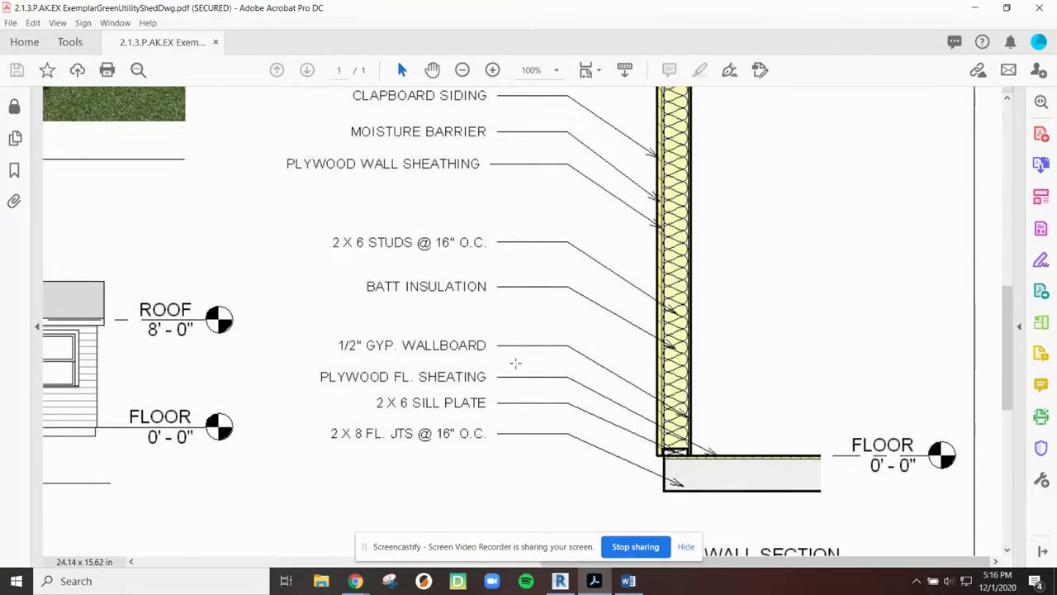
scroll(516, 364, up, 2)
scroll(538, 293, down, 1)
scroll(616, 325, down, 1)
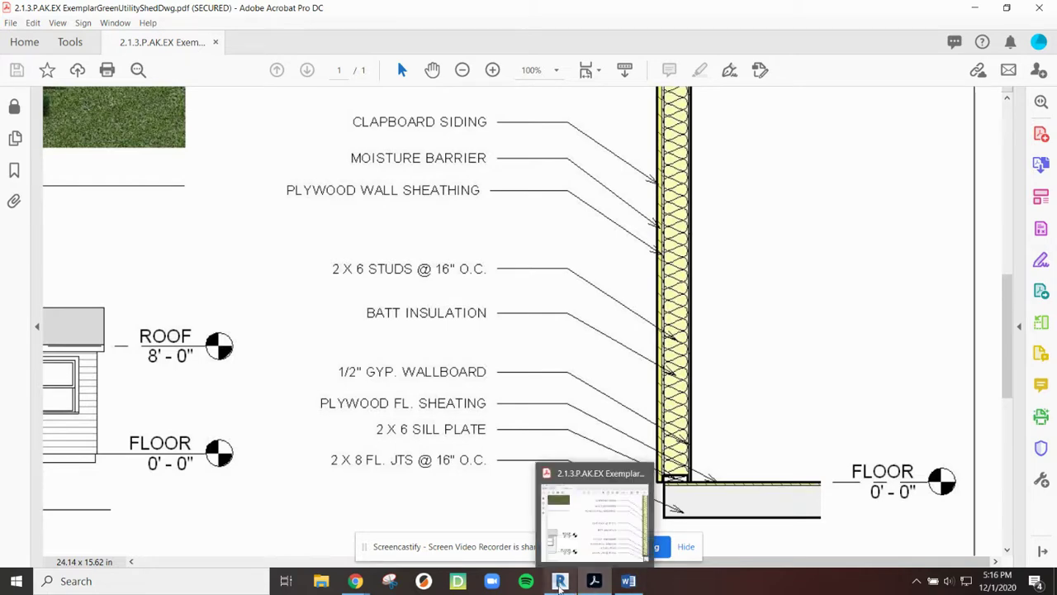
mouse_move(563, 585)
click(560, 520)
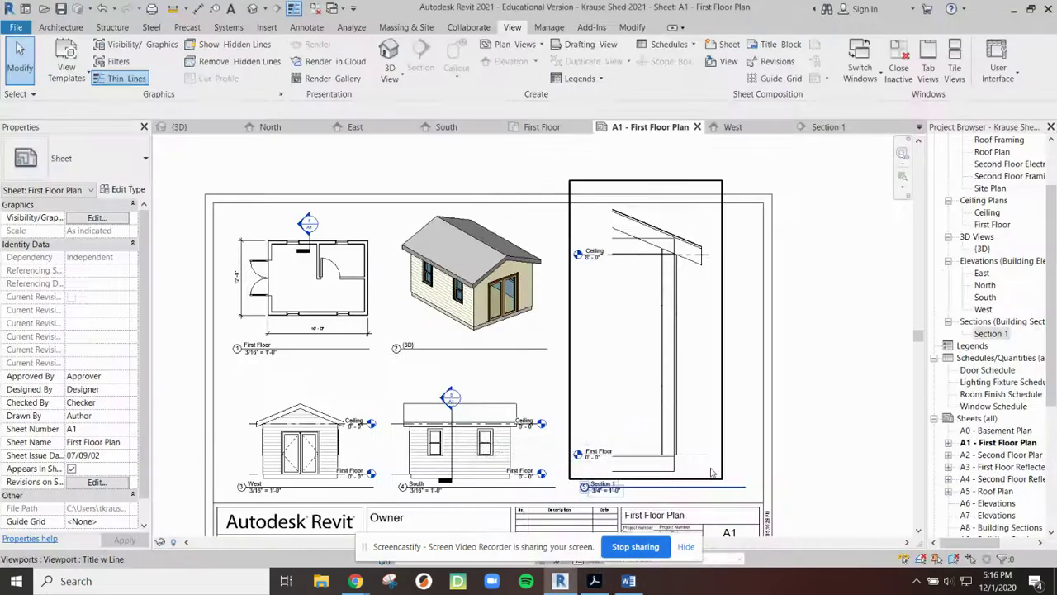
Nudge the Section 1 viewport four increments to the left, away from the sheet border
click(699, 397)
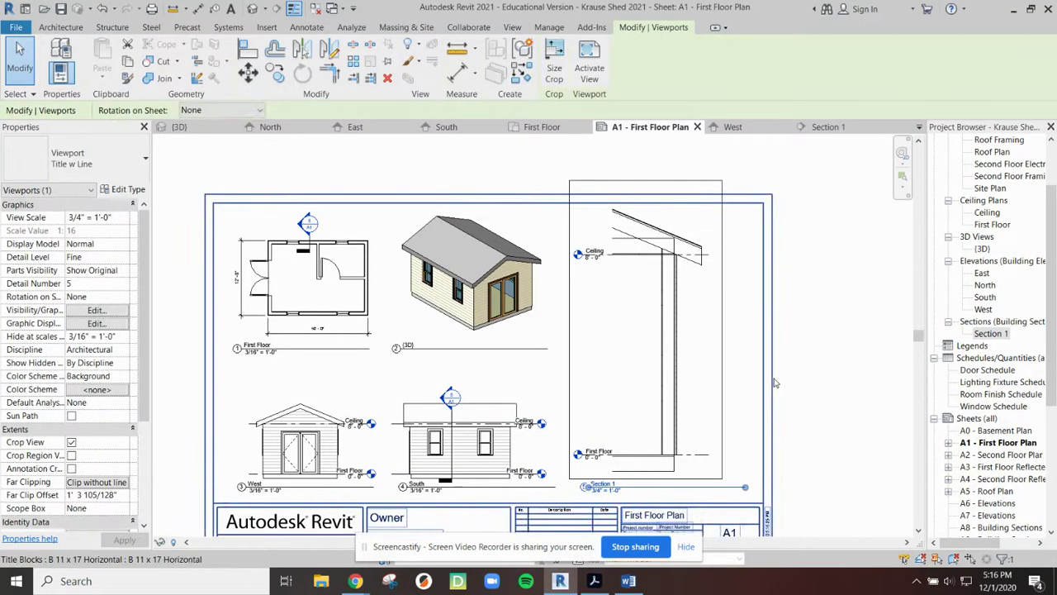
key(Left)
key(Left)
key(Left)
key(Left)
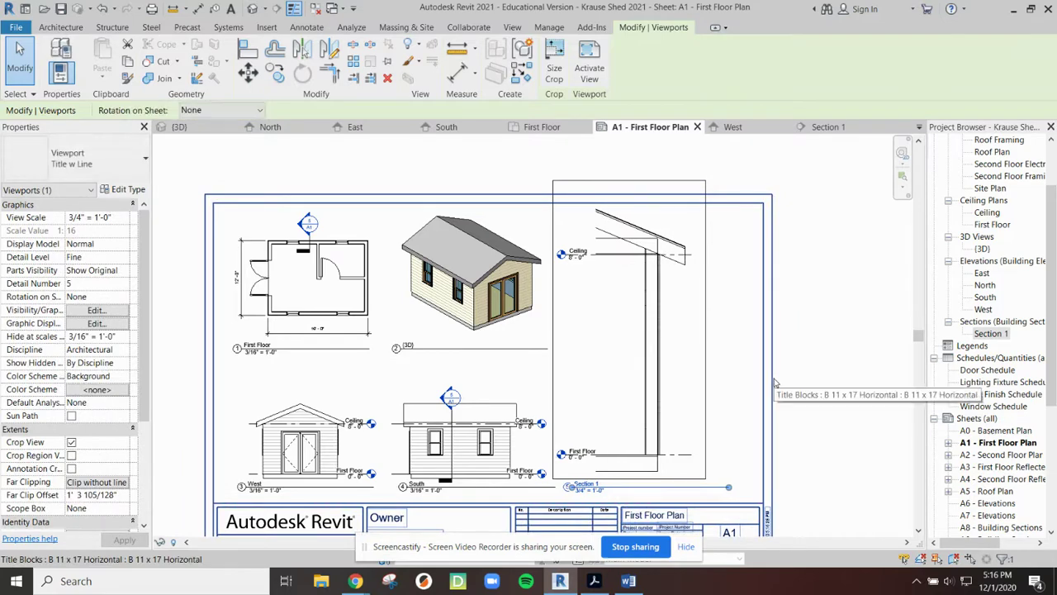
key(Escape)
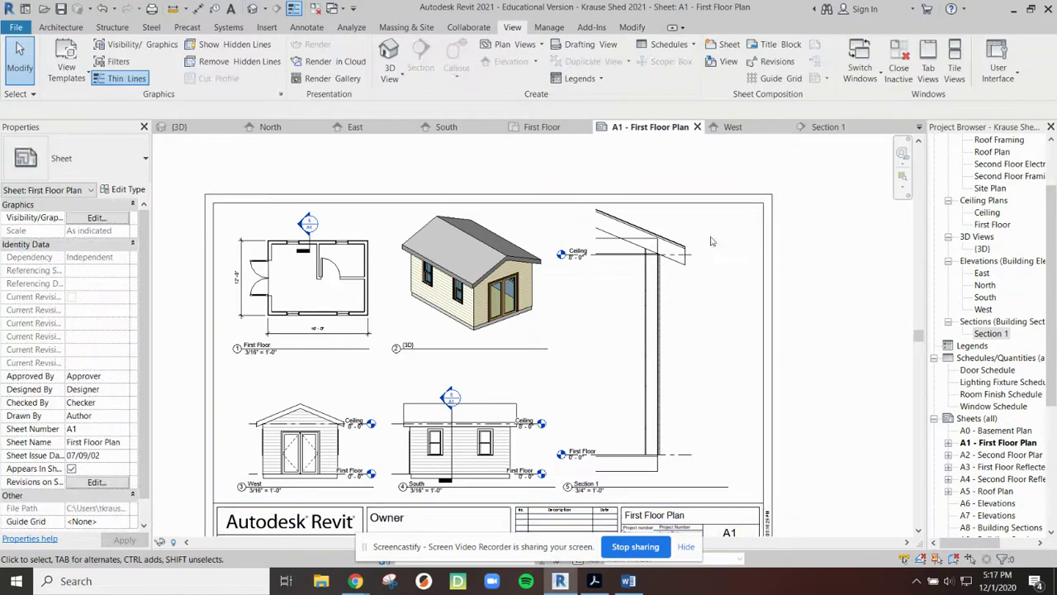
Check the section marker crossing the South elevation on the sheet and open the South elevation view
scroll(751, 263, up, 2)
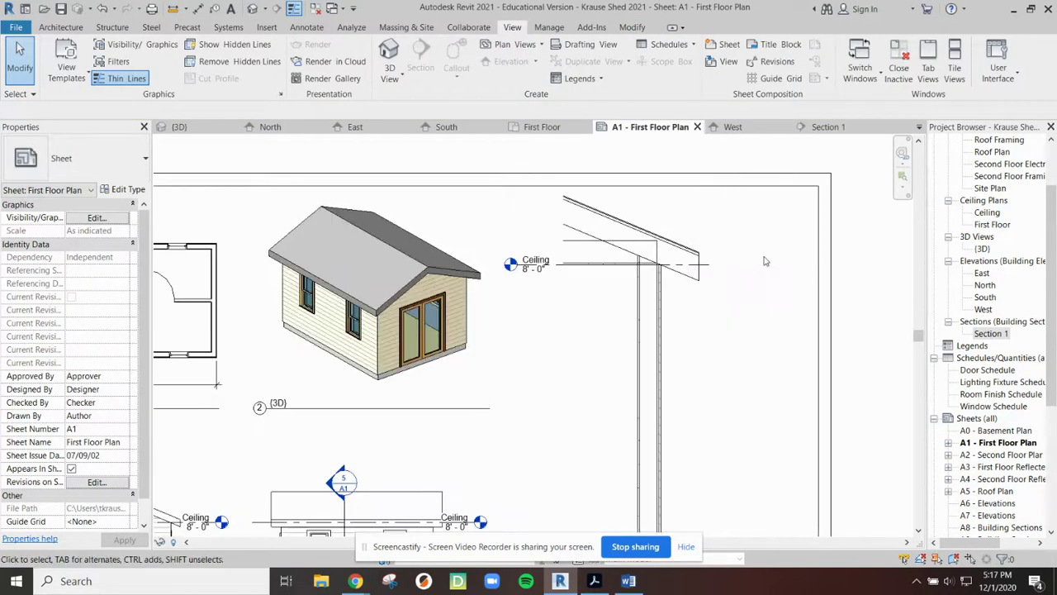
scroll(366, 145, up, 1)
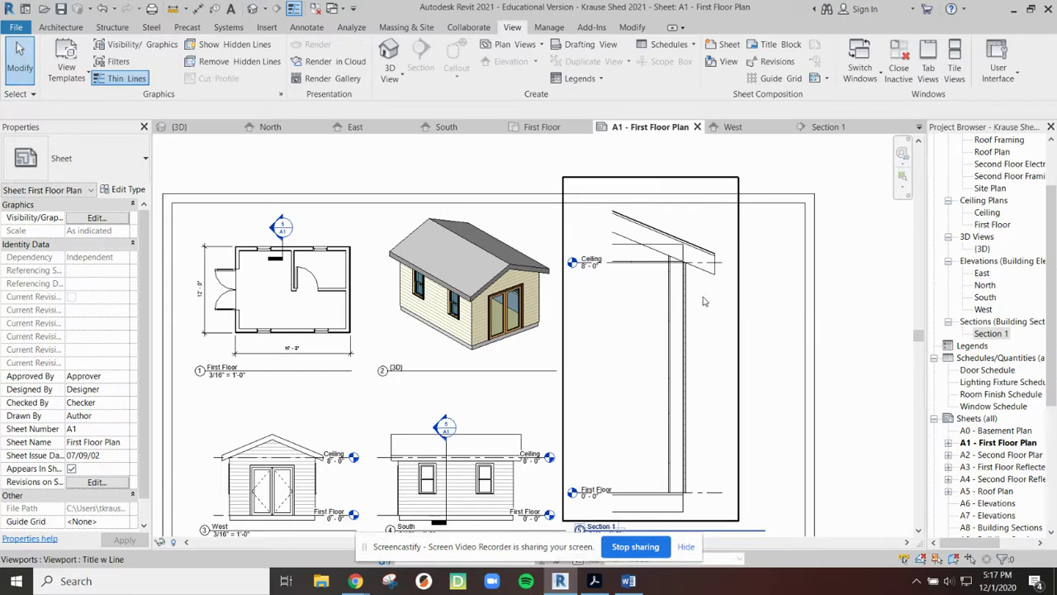
scroll(467, 324, down, 1)
scroll(580, 425, up, 5)
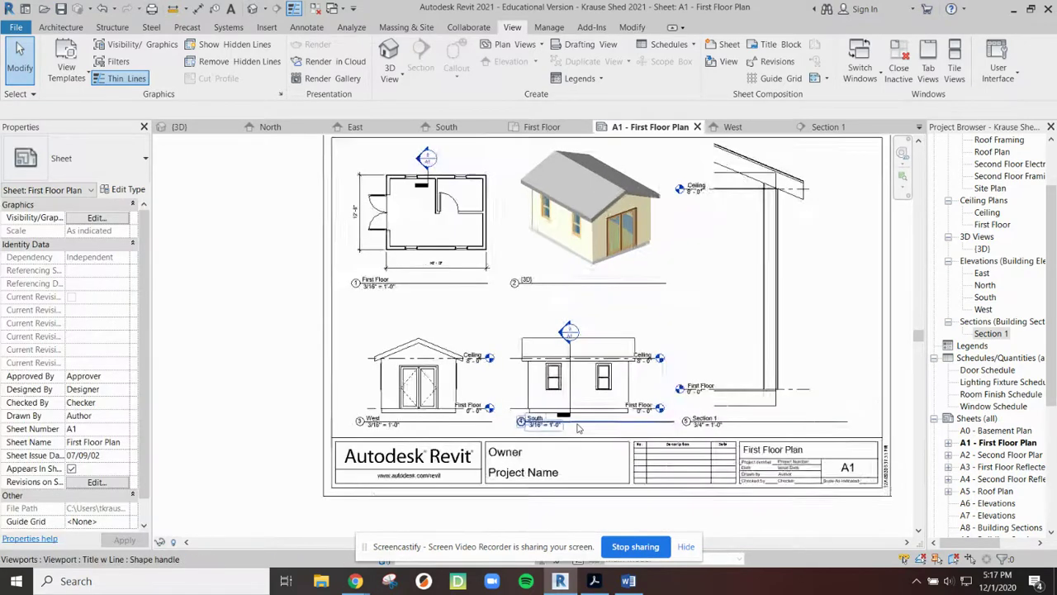
scroll(580, 425, up, 3)
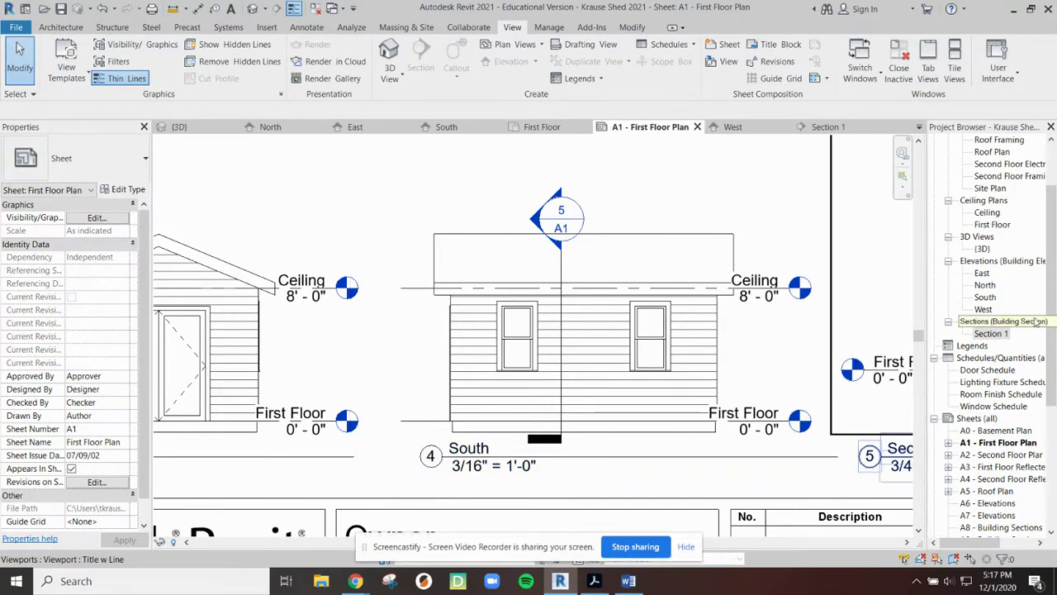
double_click(985, 297)
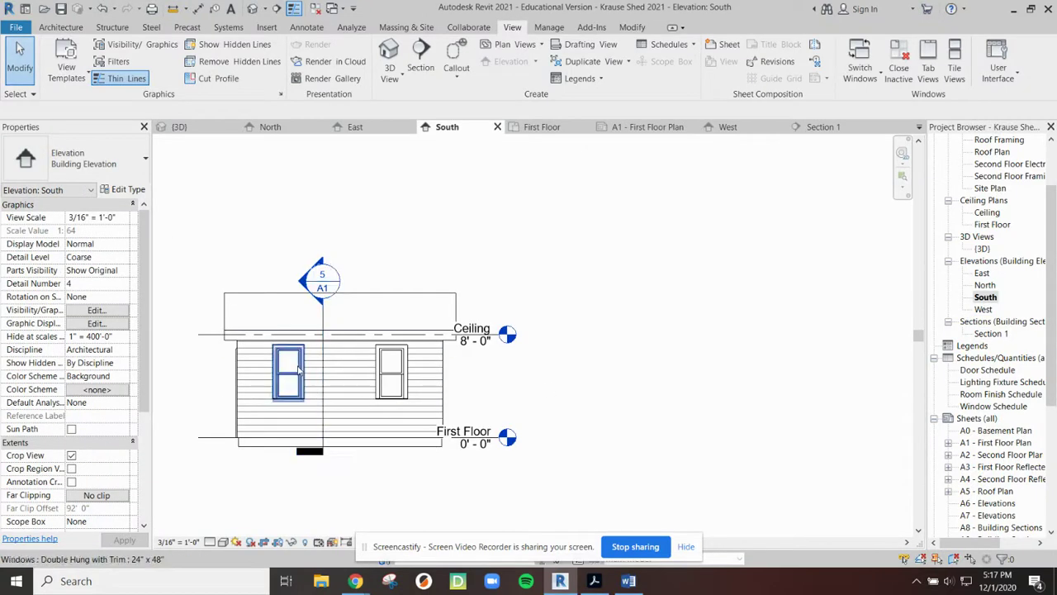
middle_drag(299, 369, 505, 345)
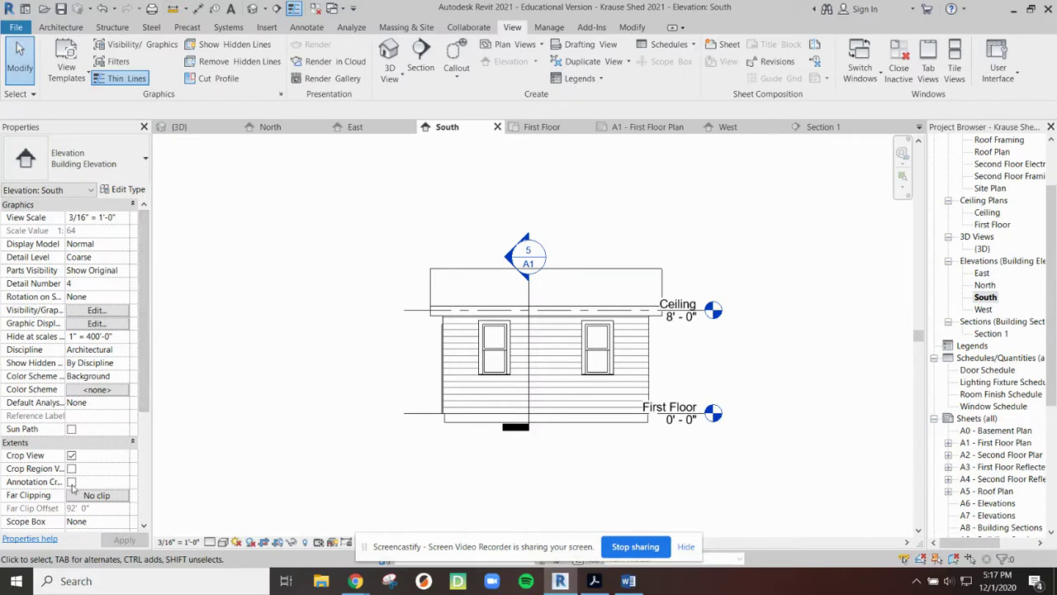
Hide the Sections annotation category in the South elevation's Visibility/Graphic Overrides and apply the change
click(71, 482)
click(71, 483)
click(89, 311)
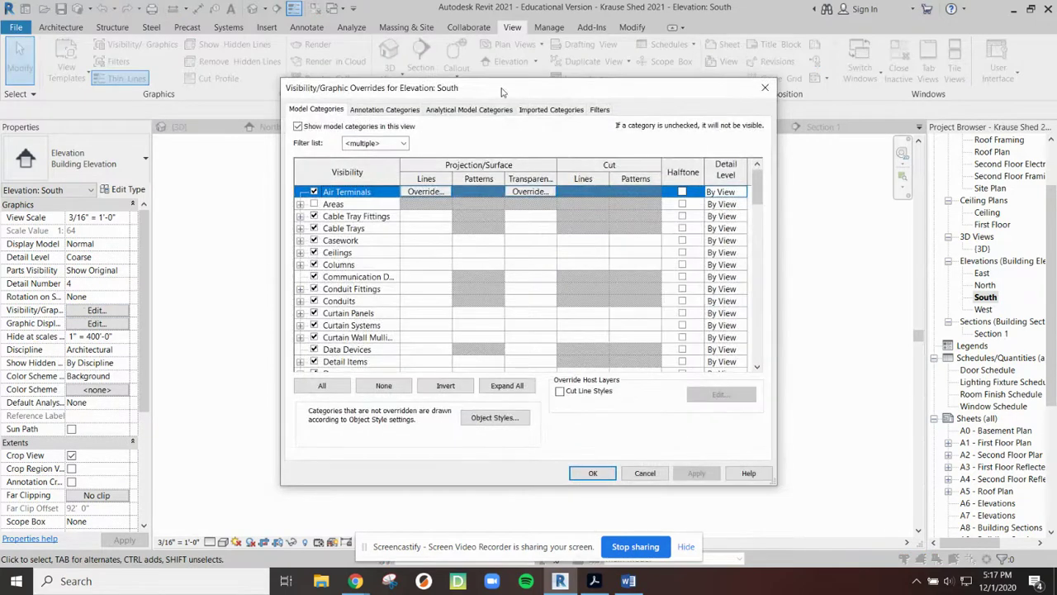
drag(501, 92, 353, 100)
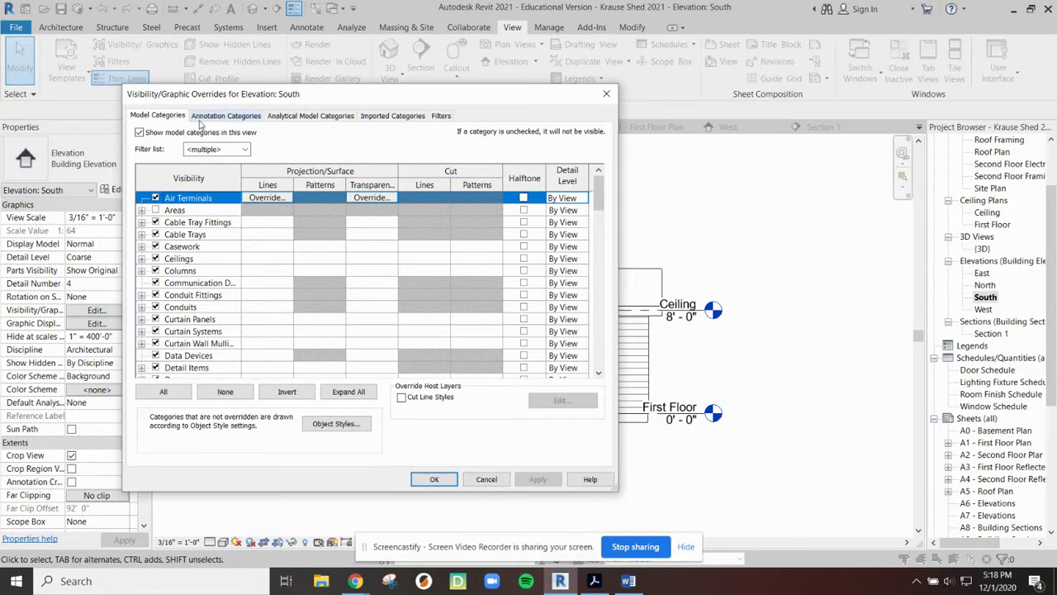
click(217, 116)
click(306, 115)
click(384, 117)
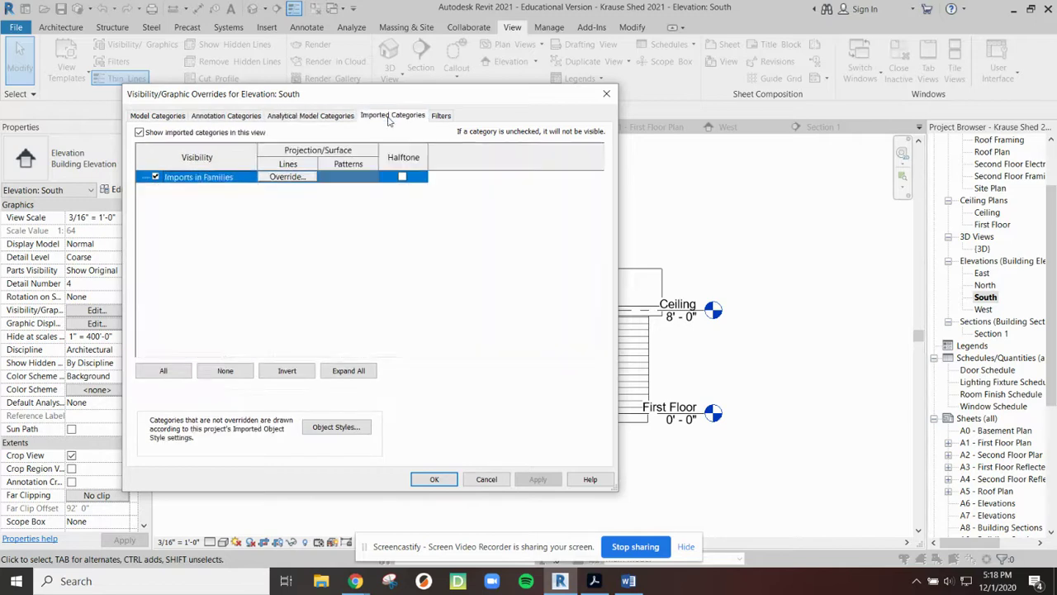
click(211, 117)
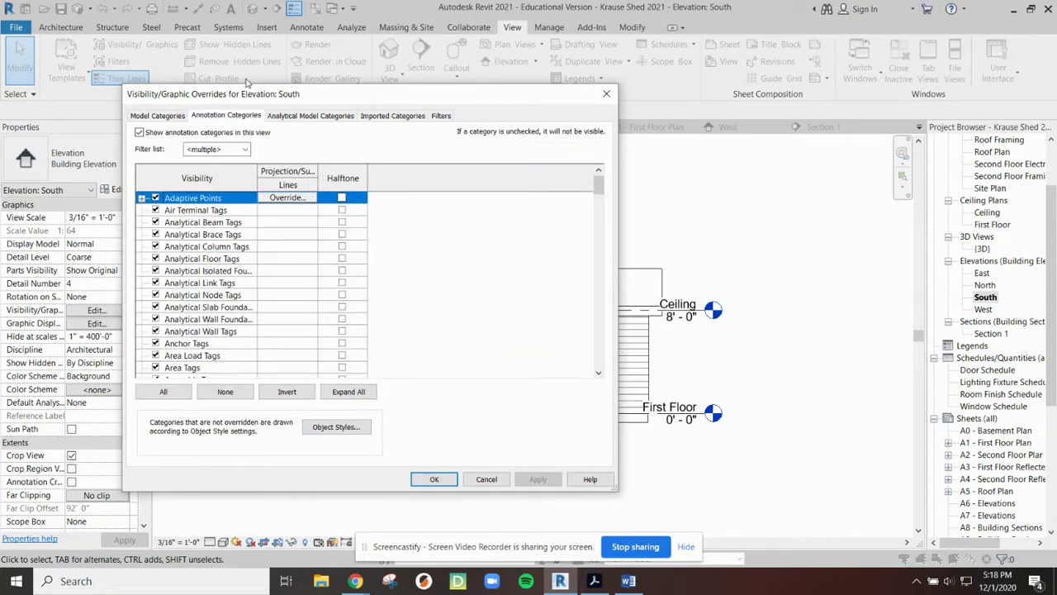
drag(249, 101, 684, 56)
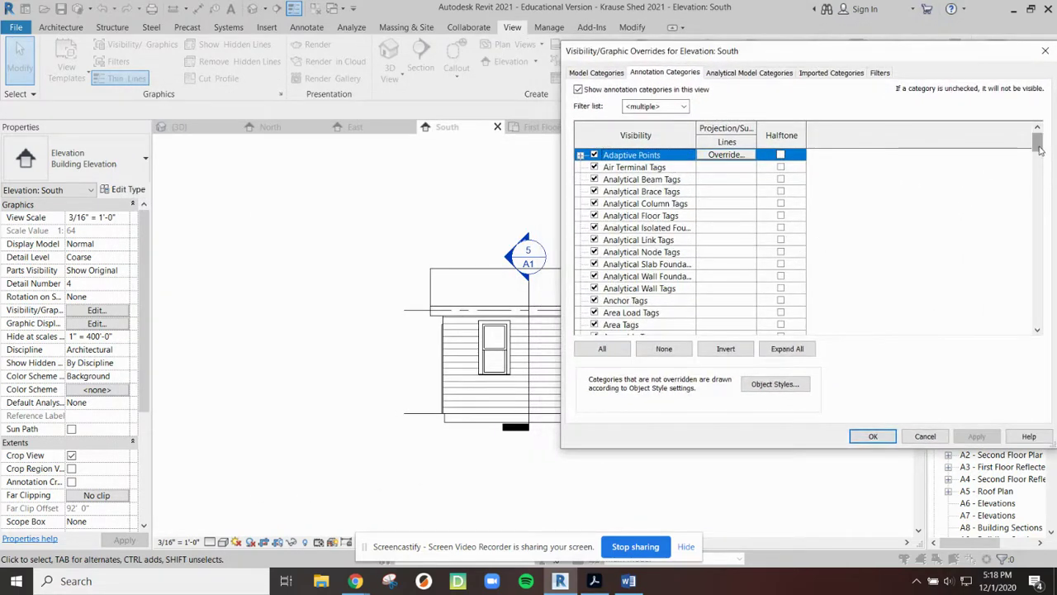
drag(1039, 147, 1050, 265)
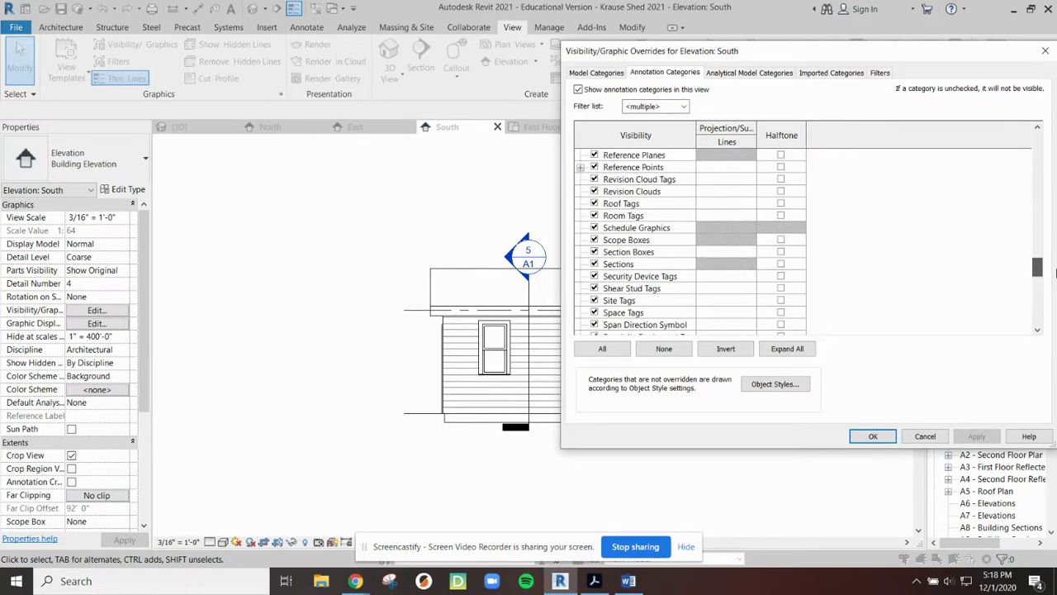
click(594, 264)
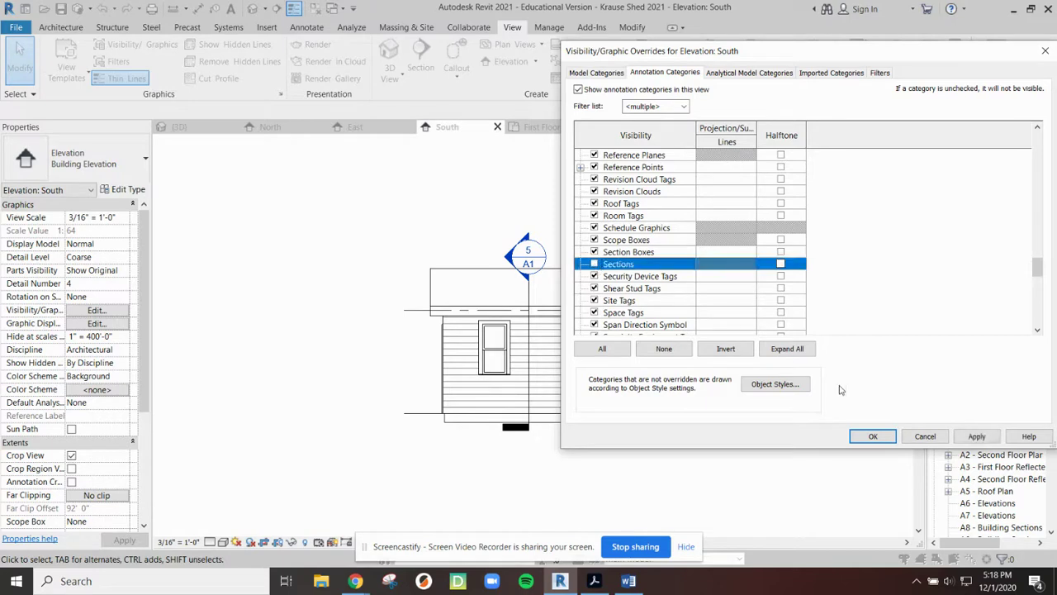
click(976, 437)
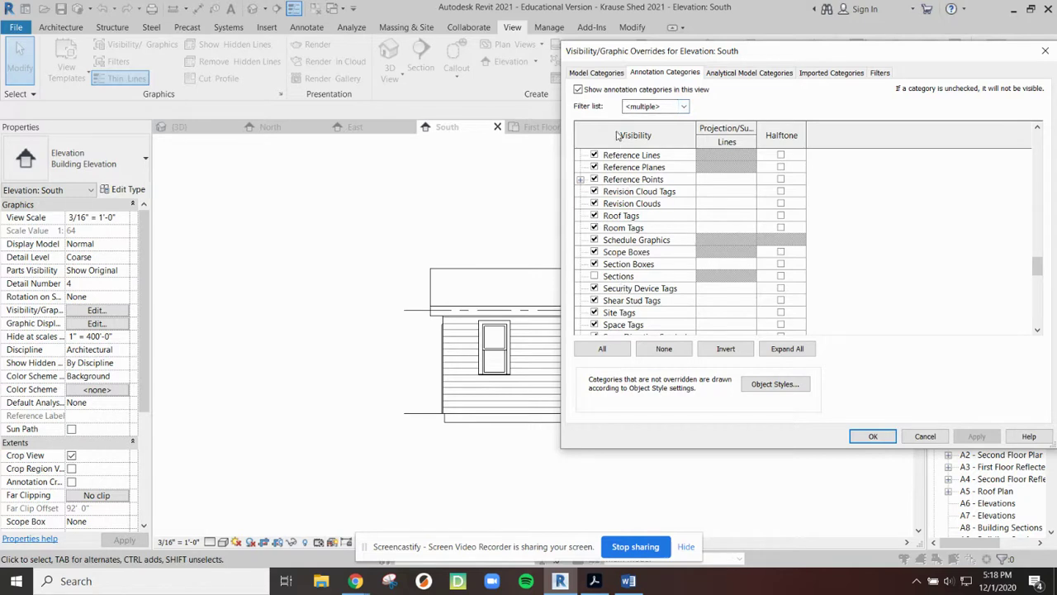
Look through the model categories in the South elevation's Visibility/Graphic Overrides and accept the dialog
click(596, 73)
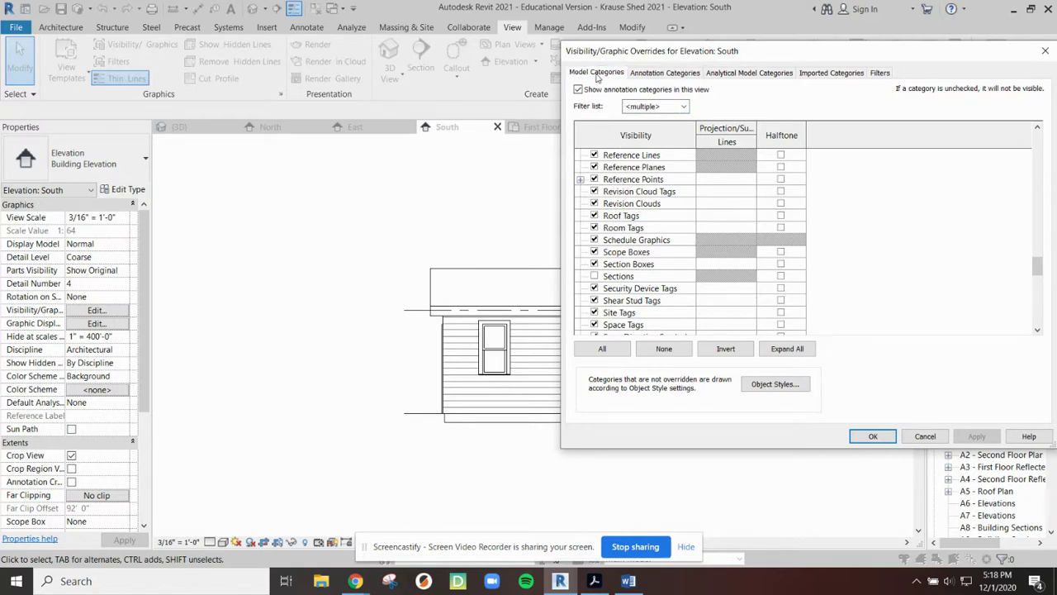
scroll(623, 233, down, 7)
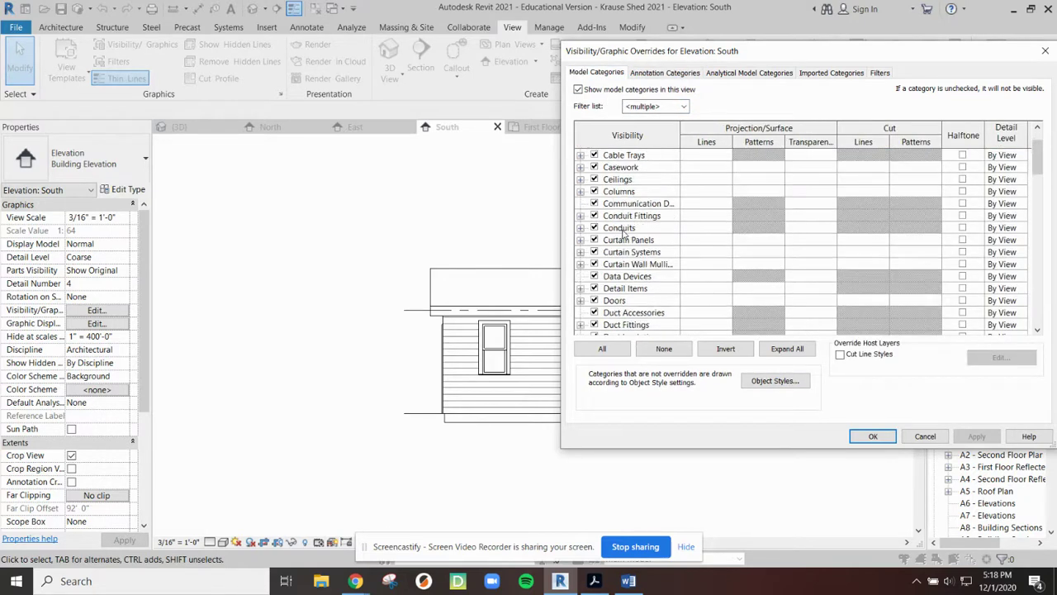
scroll(623, 233, down, 8)
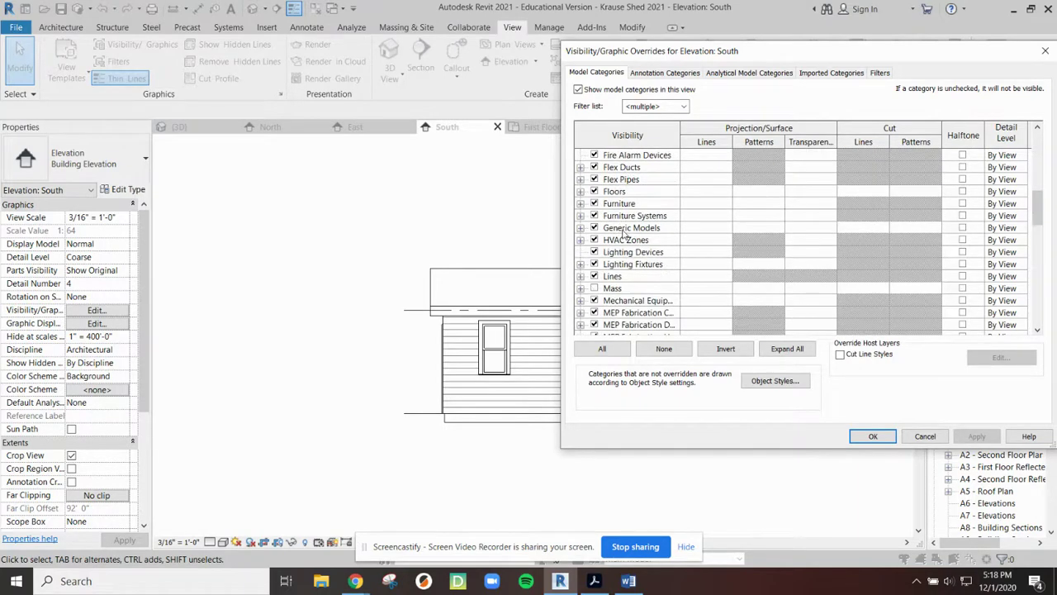
scroll(620, 262, down, 2)
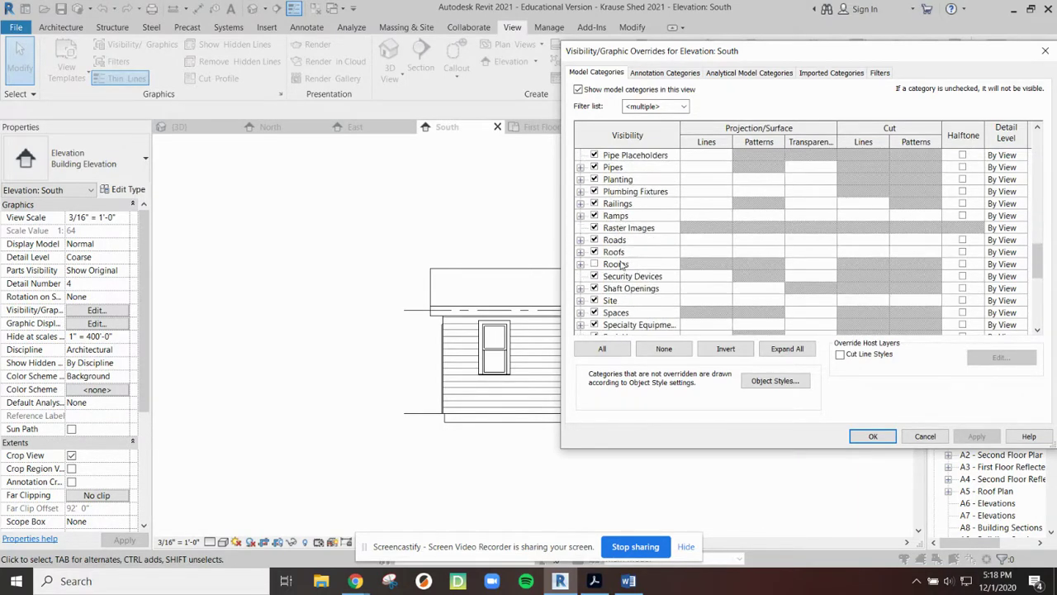
drag(747, 51, 632, 70)
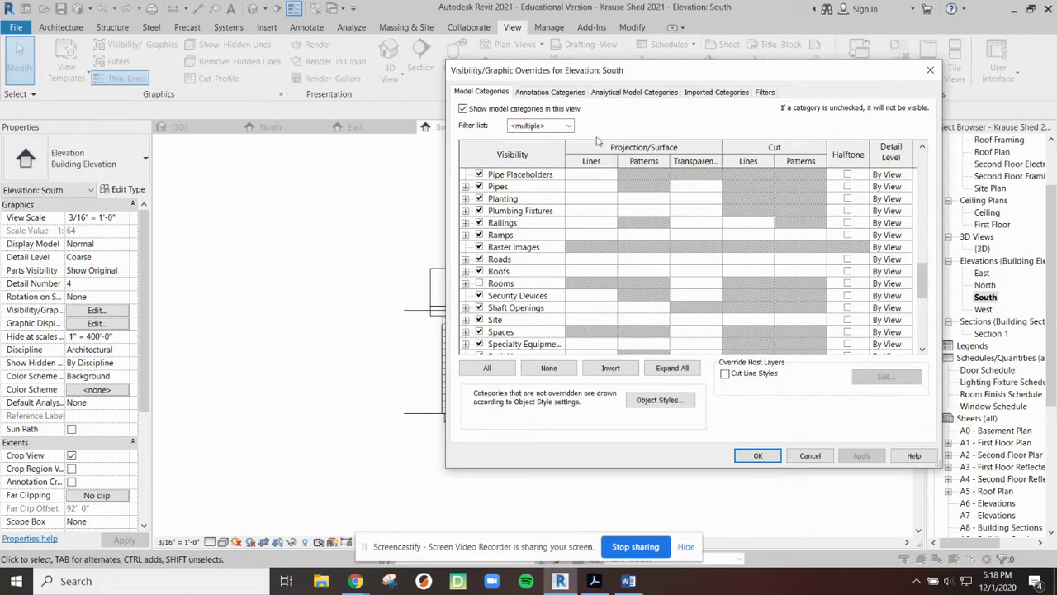
click(755, 456)
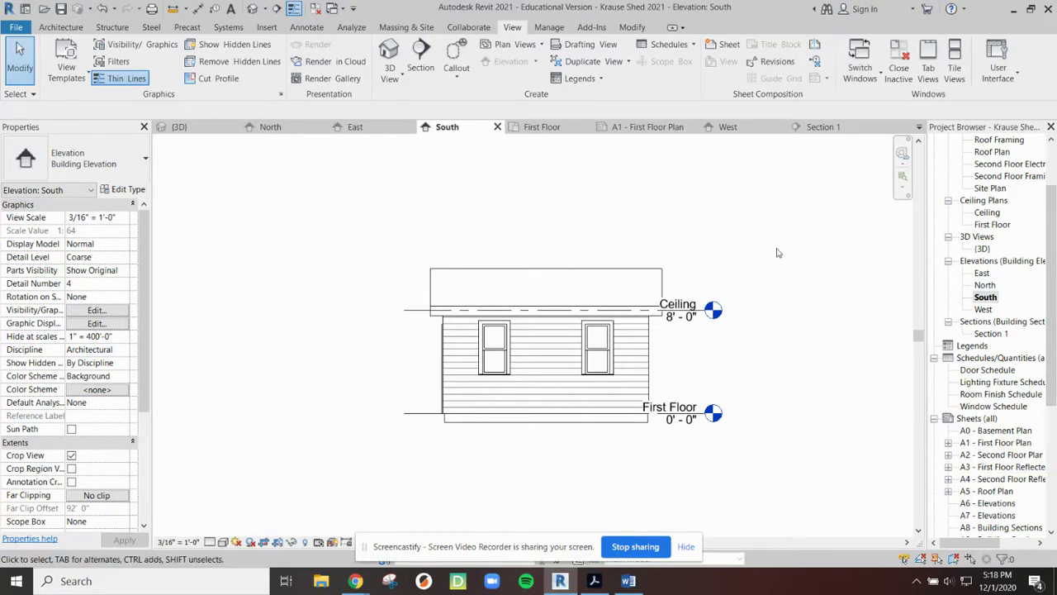
Return to sheet A1 and examine the South and West elevations without the section marker
click(651, 127)
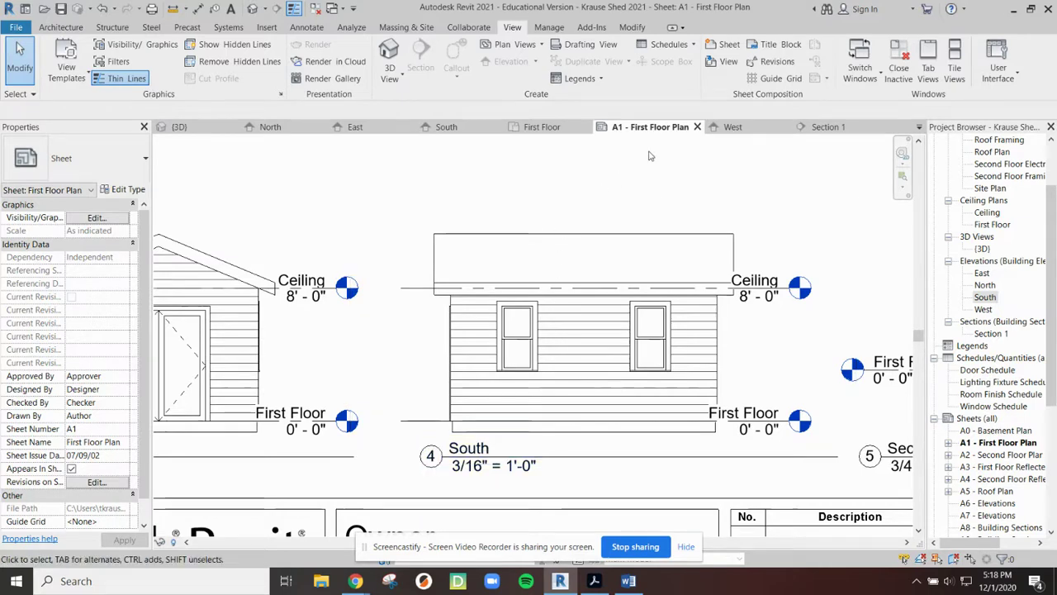
scroll(553, 289, down, 3)
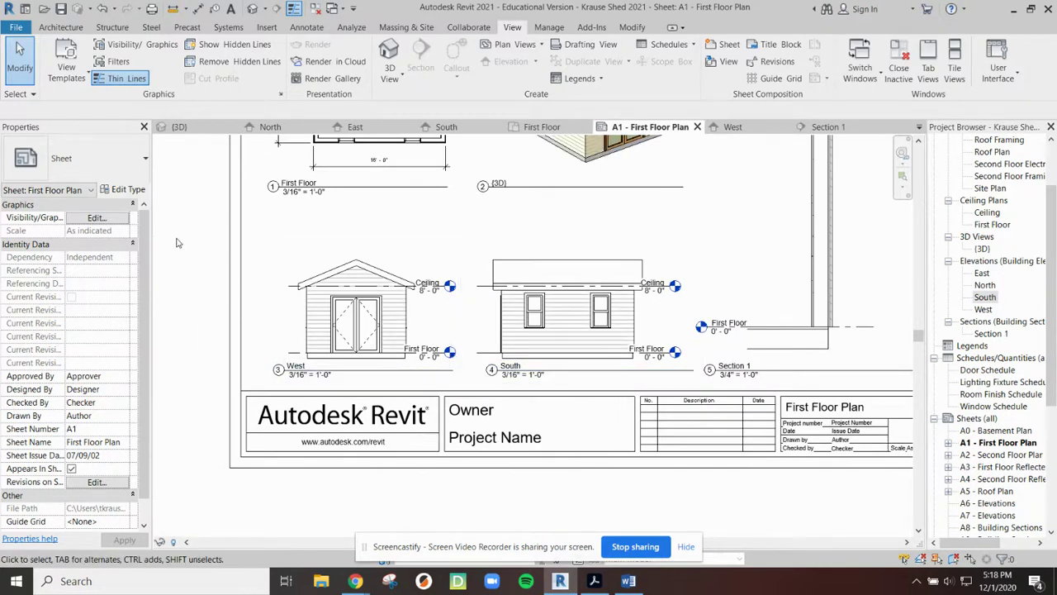
scroll(319, 305, up, 1)
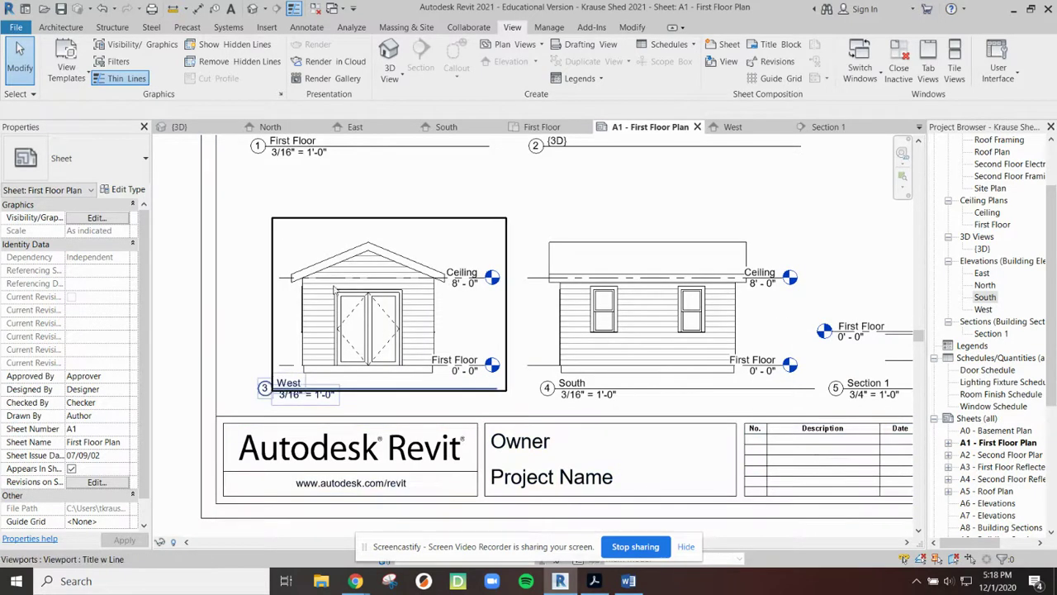
scroll(364, 242, down, 4)
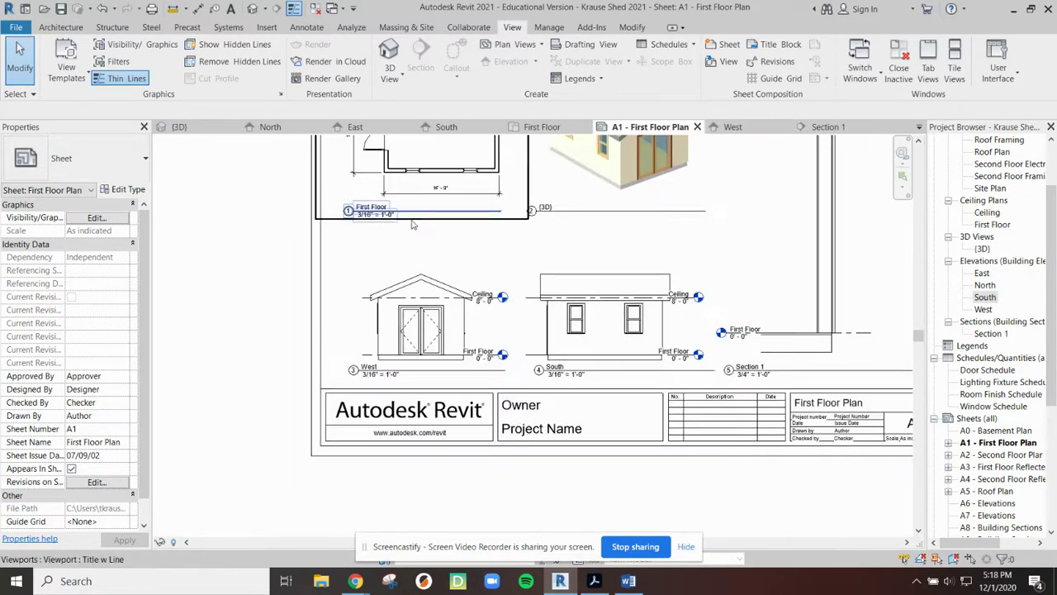
middle_drag(413, 225, 417, 242)
scroll(413, 347, up, 2)
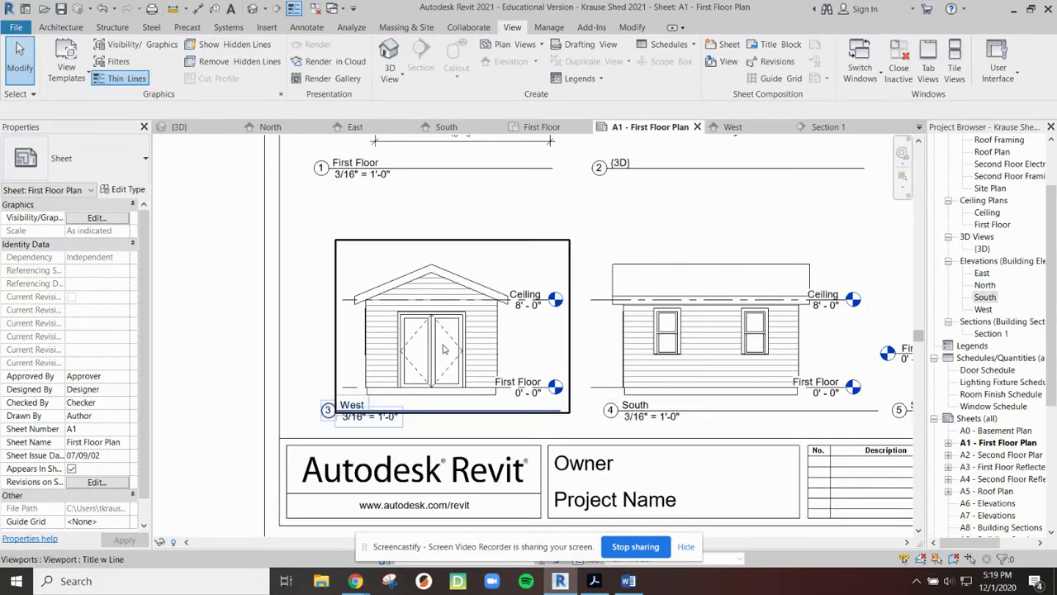
In the West elevation, place a Spot Slope with Triangle representation above the roof's left slope
double_click(983, 310)
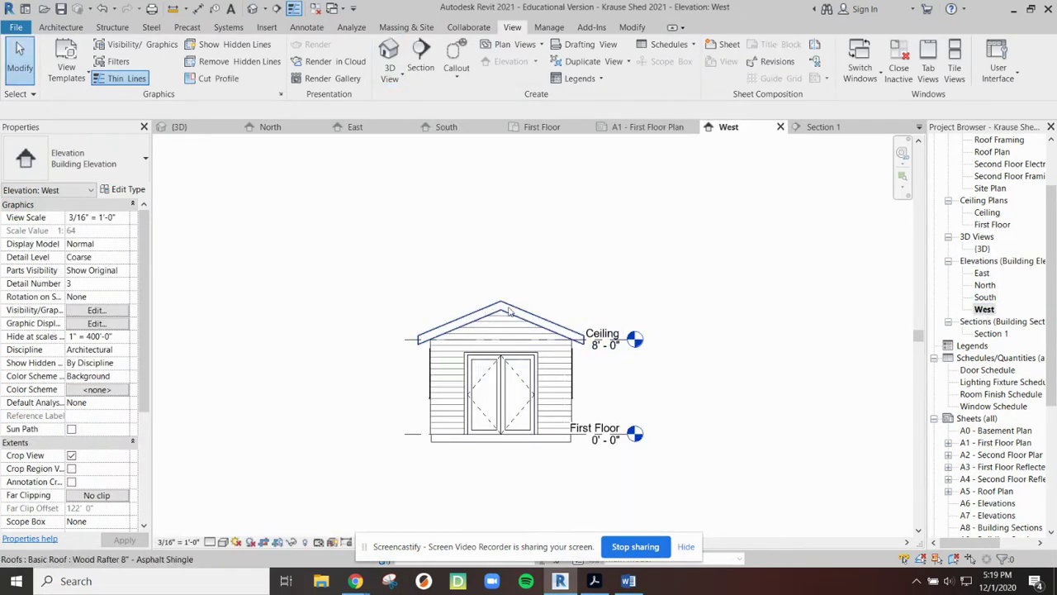
click(307, 27)
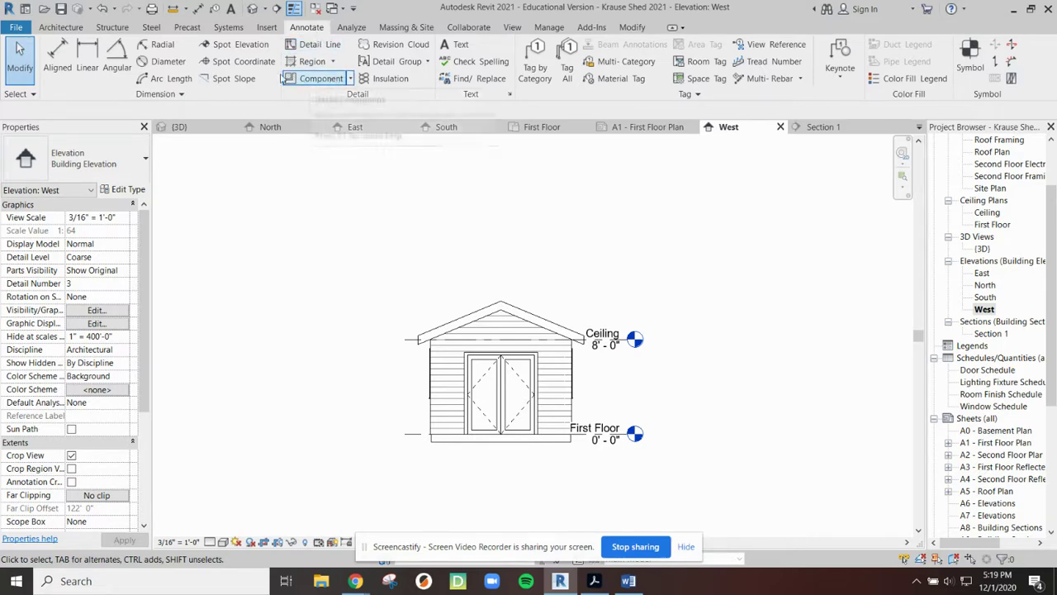
click(224, 78)
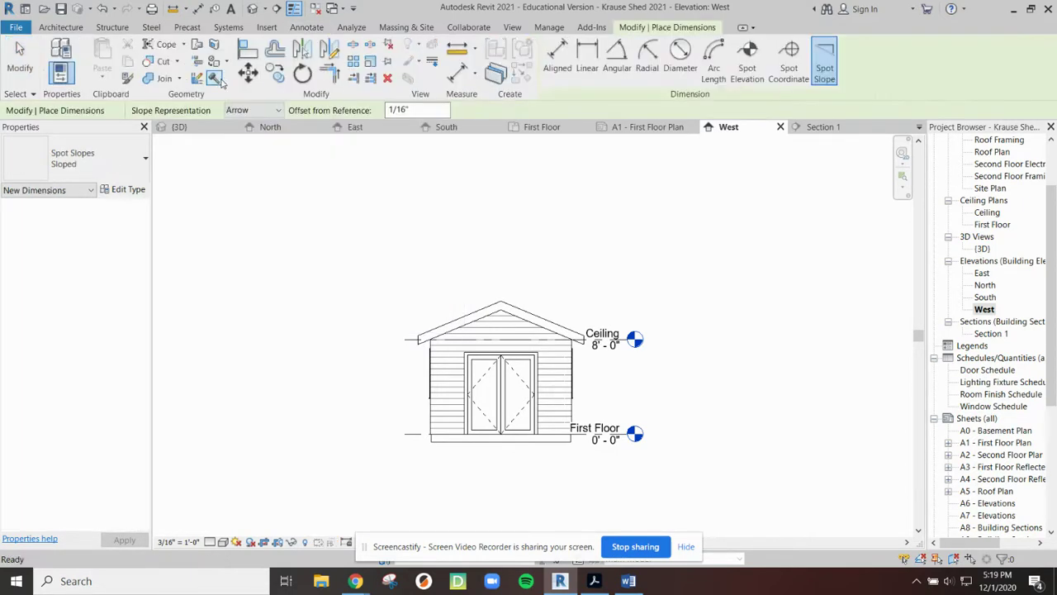
click(279, 111)
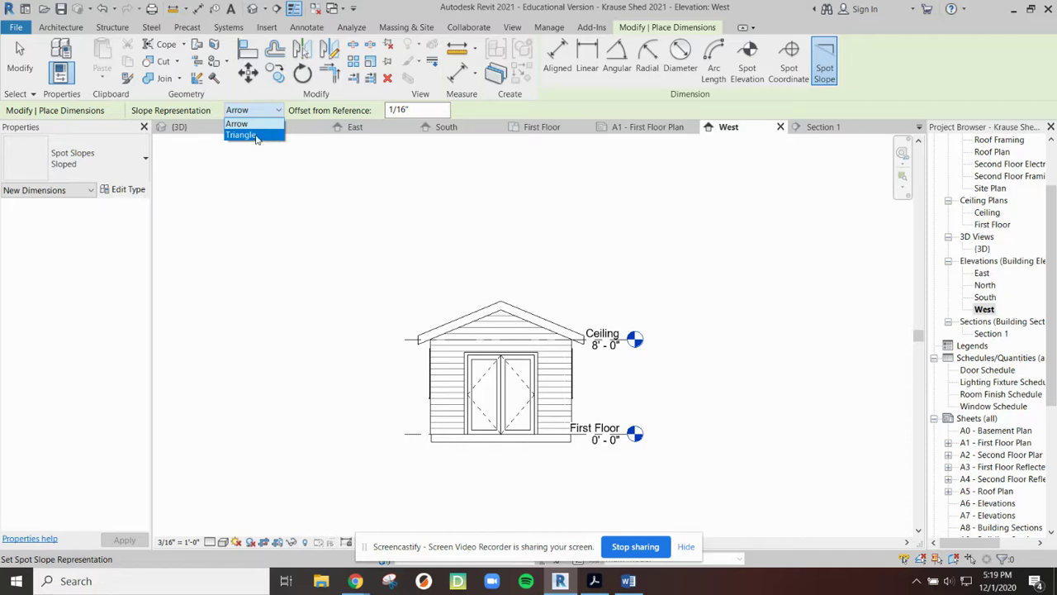
click(256, 135)
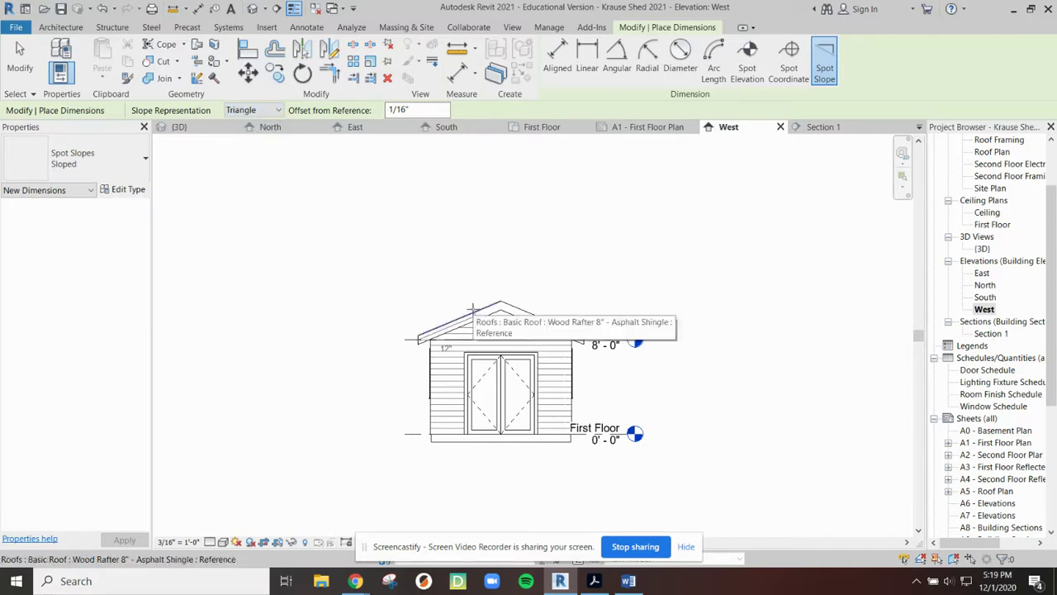
scroll(472, 307, up, 3)
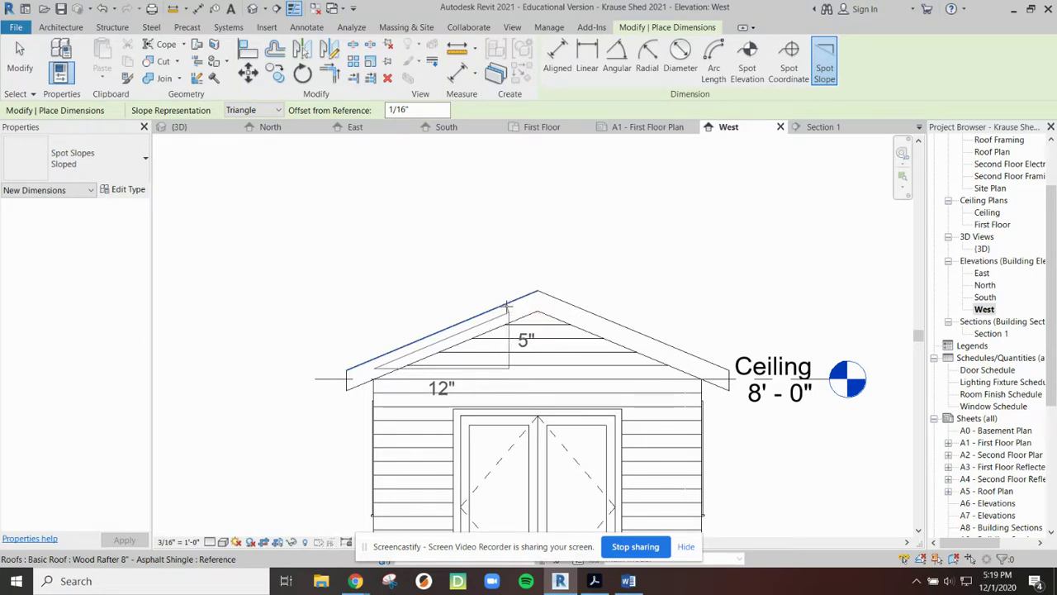
click(507, 305)
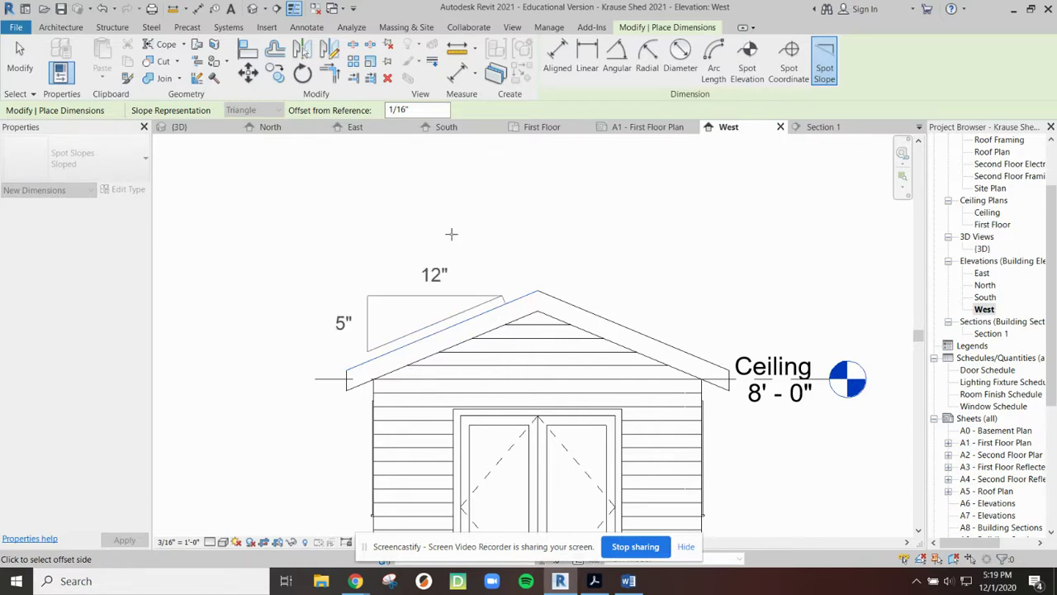
click(442, 210)
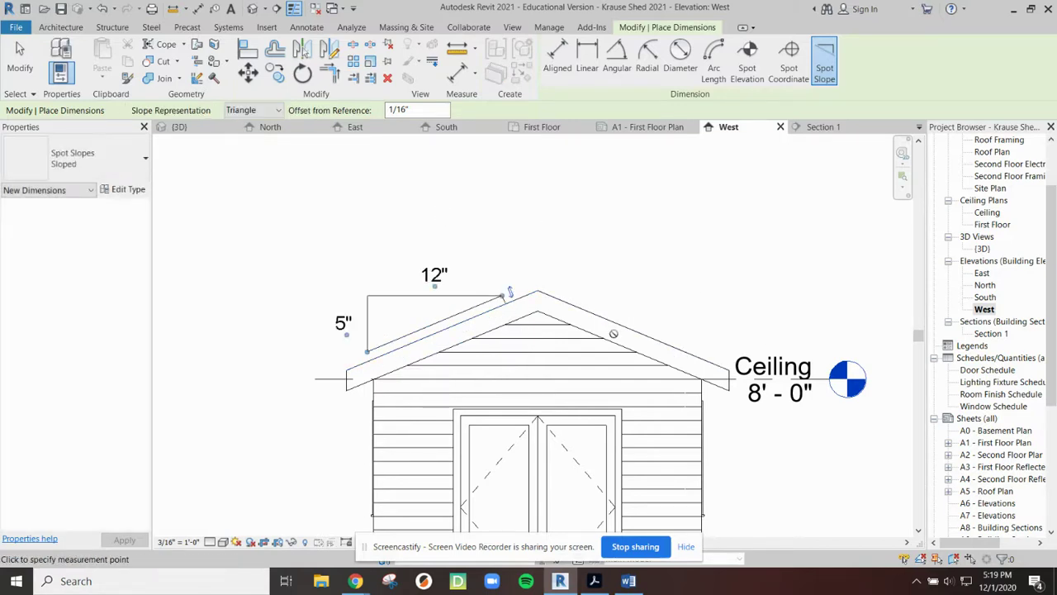
right_click(485, 188)
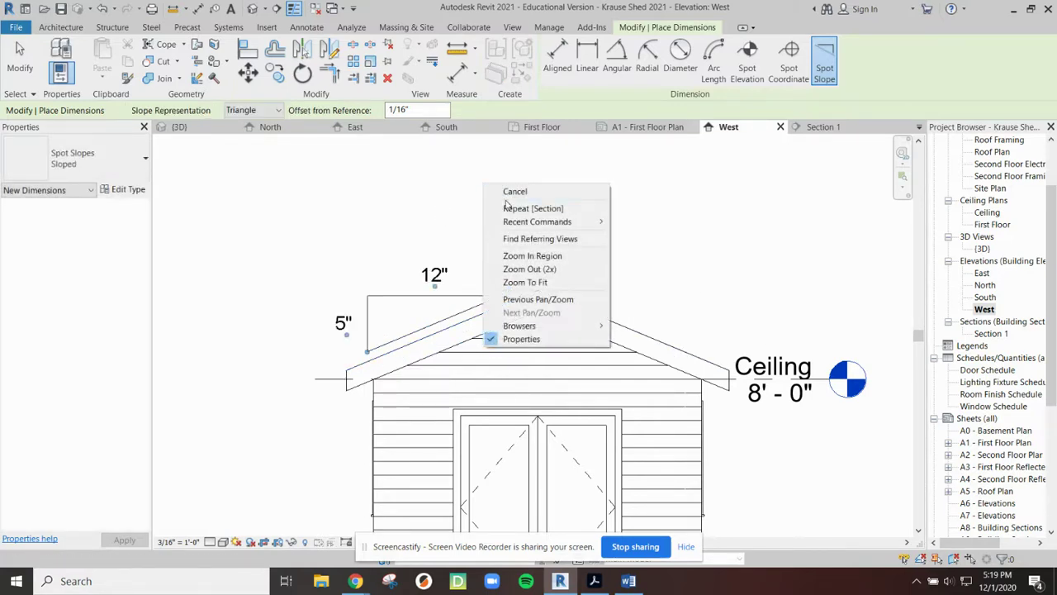
click(501, 193)
key(Escape)
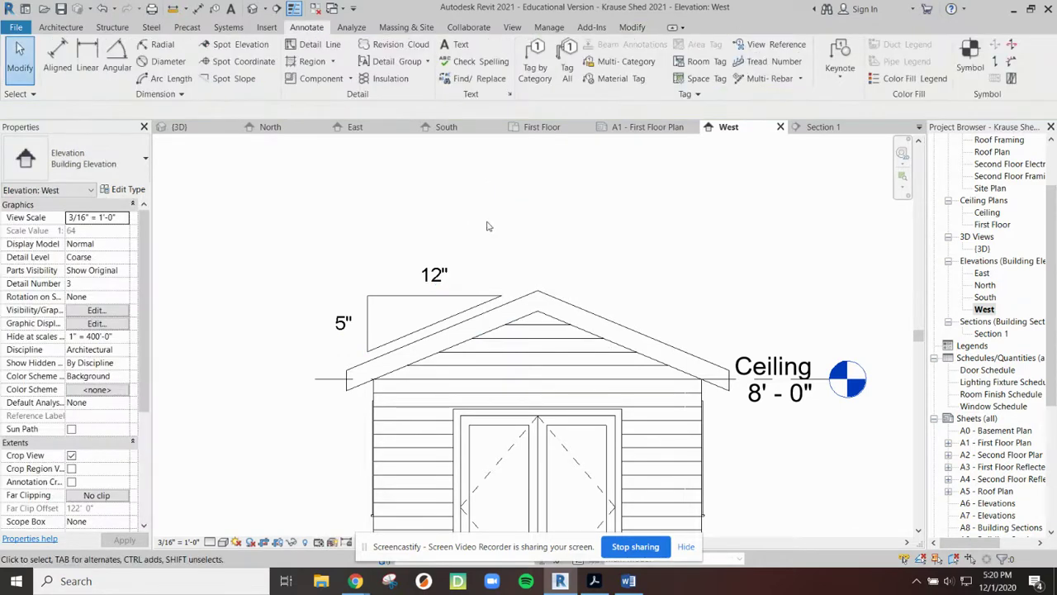
scroll(489, 226, down, 2)
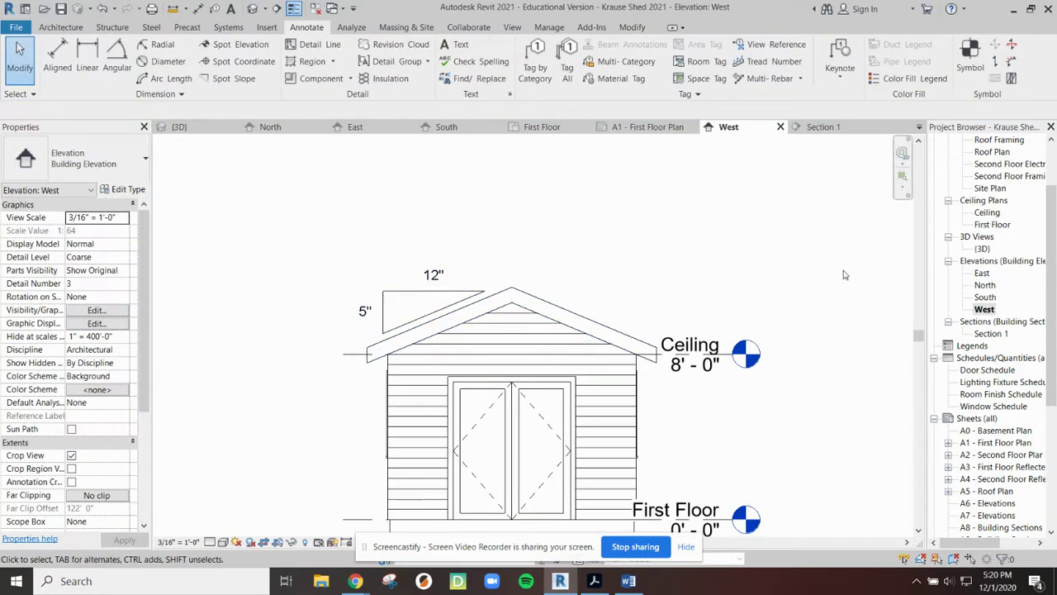
Return to sheet A1 and examine the slope symbol in the West elevation and the First Floor plan's existing dimensions
click(626, 130)
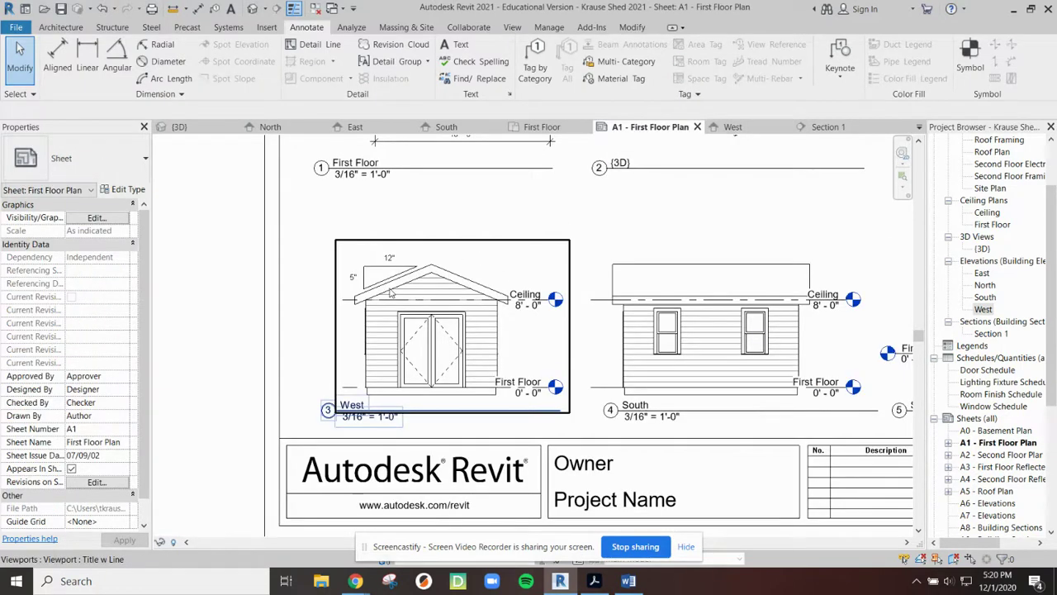
scroll(391, 292, up, 3)
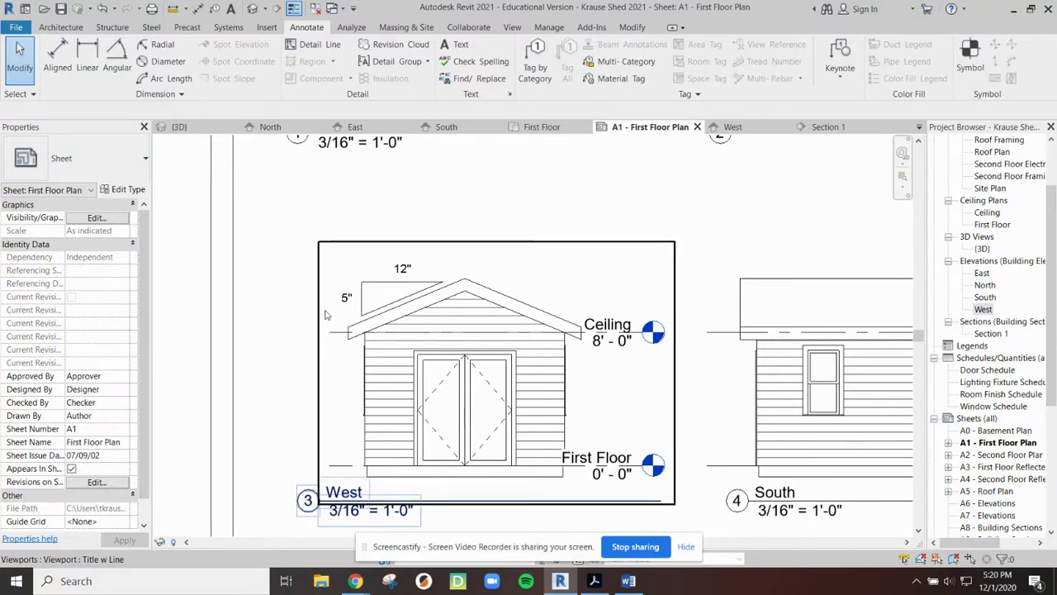
scroll(372, 339, down, 2)
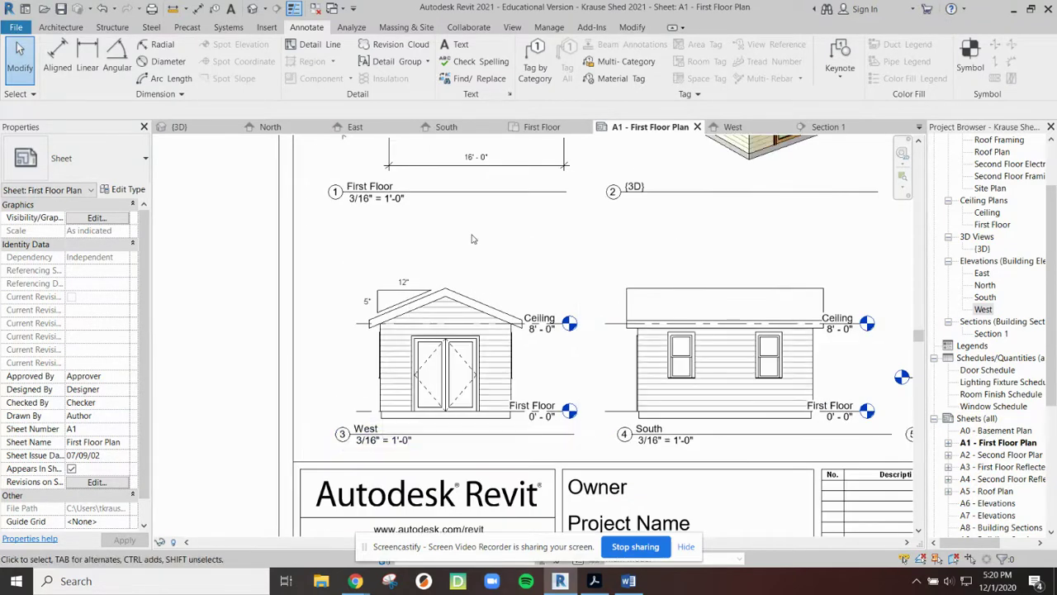
middle_drag(481, 242, 455, 292)
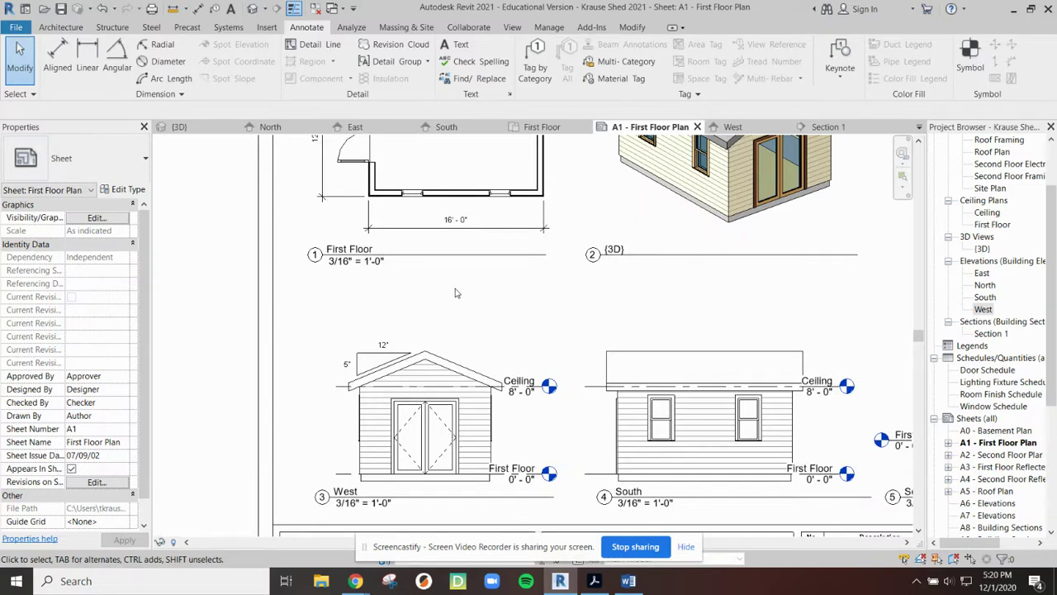
middle_drag(497, 228, 443, 309)
scroll(442, 308, up, 2)
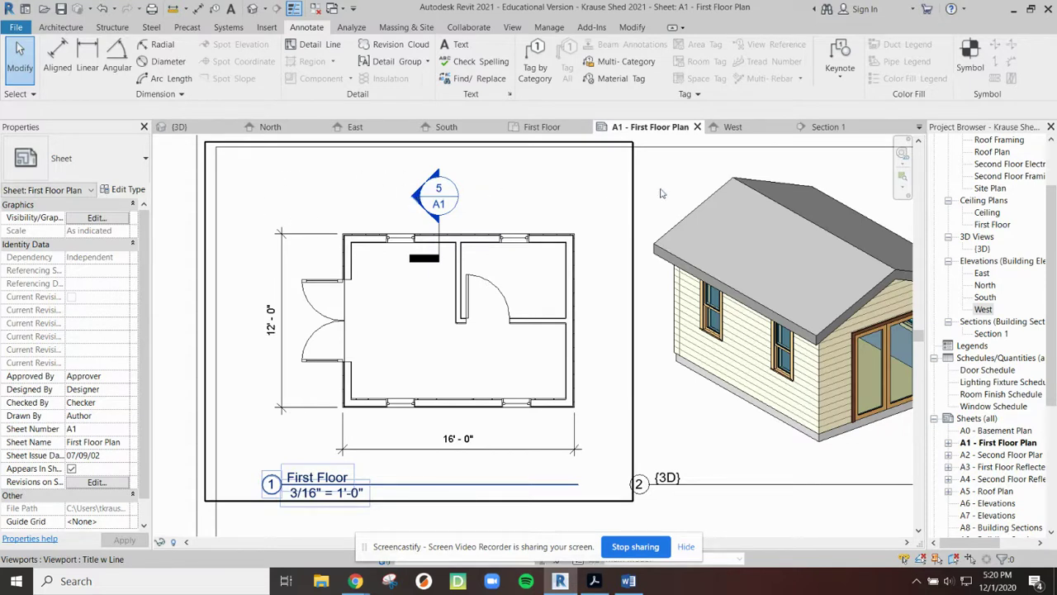
key(Escape)
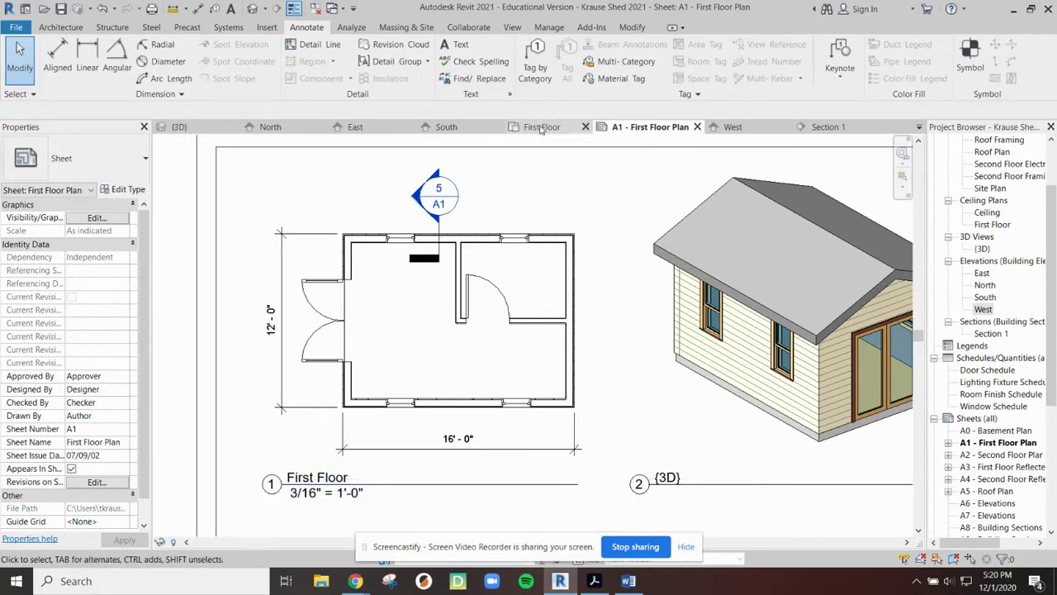
Open the First Floor plan view
click(541, 129)
scroll(529, 240, down, 5)
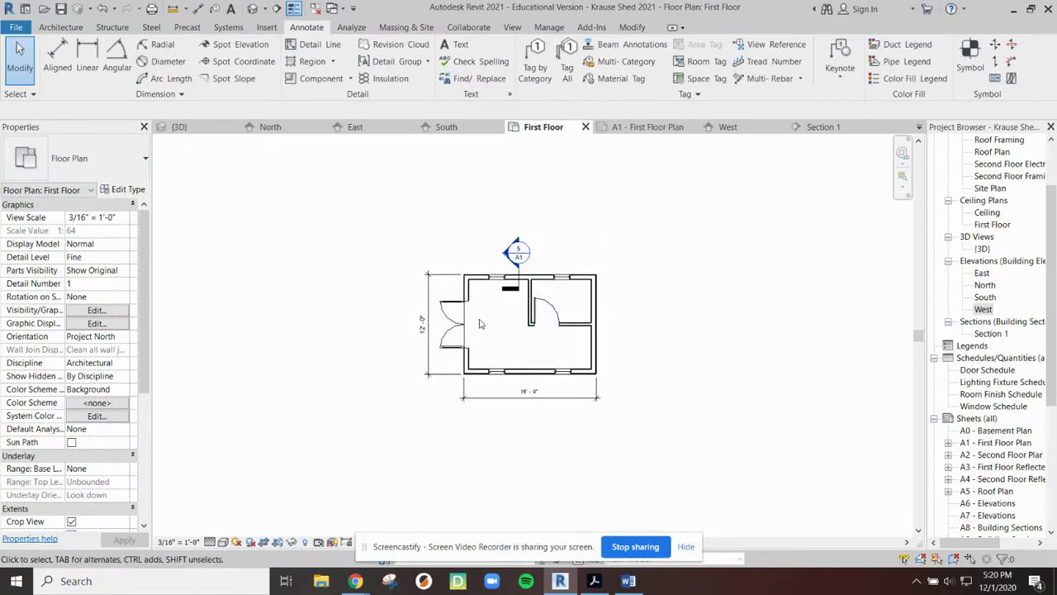
scroll(497, 331, up, 3)
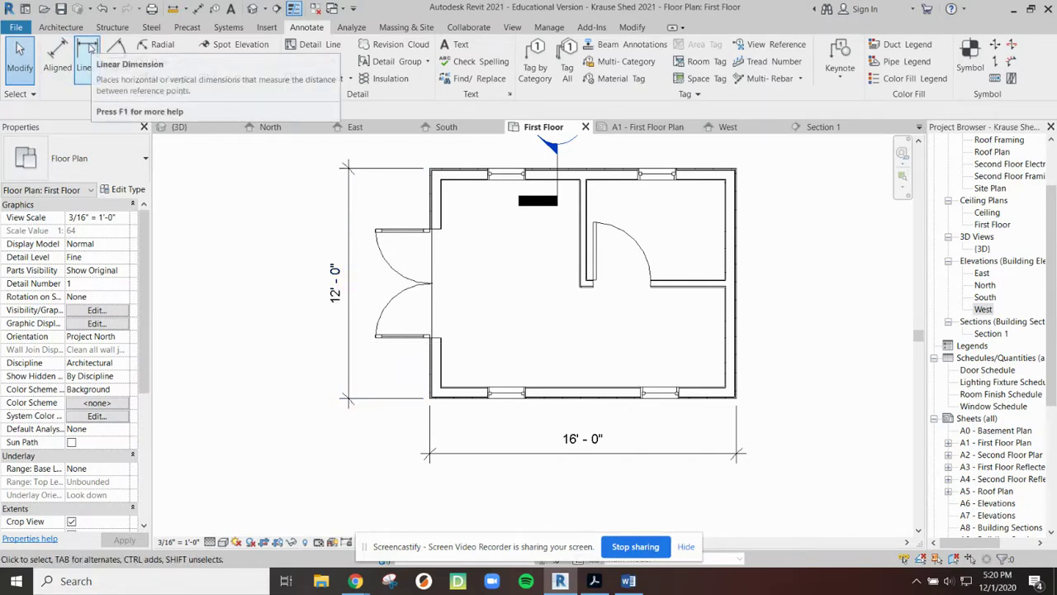
click(87, 51)
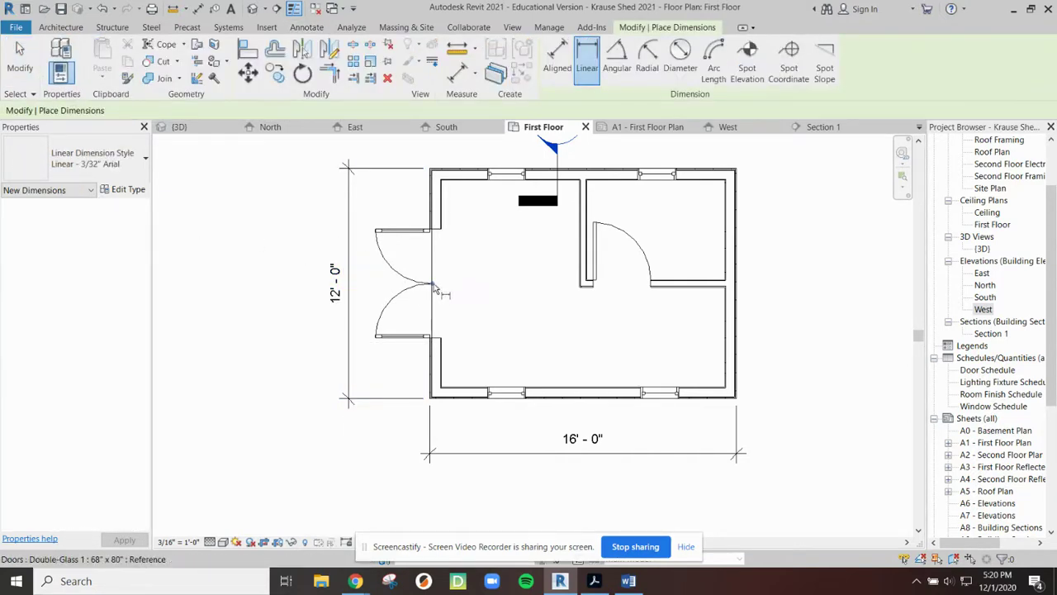
click(435, 289)
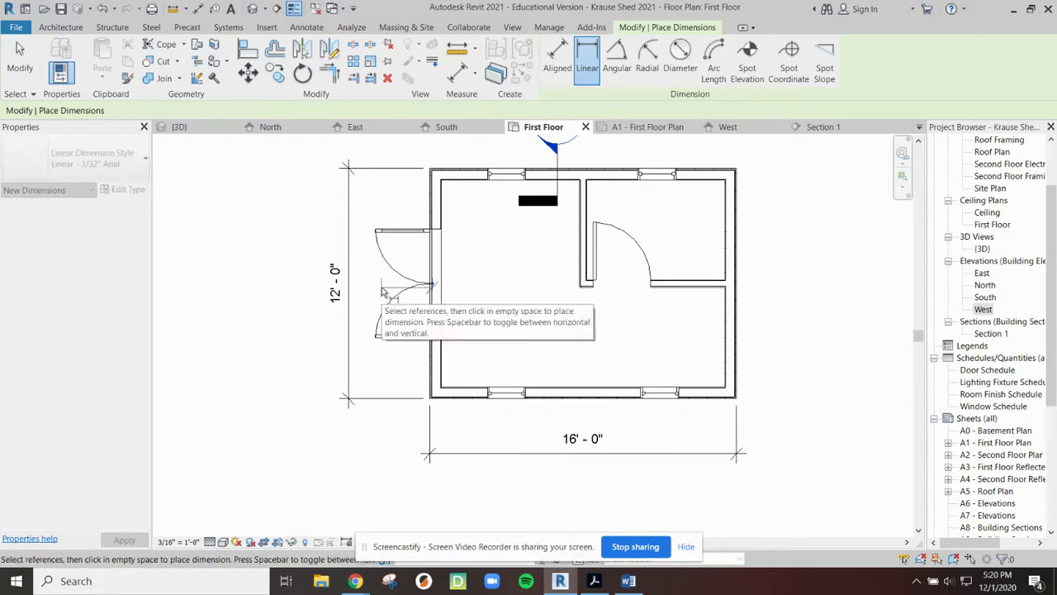
key(Escape)
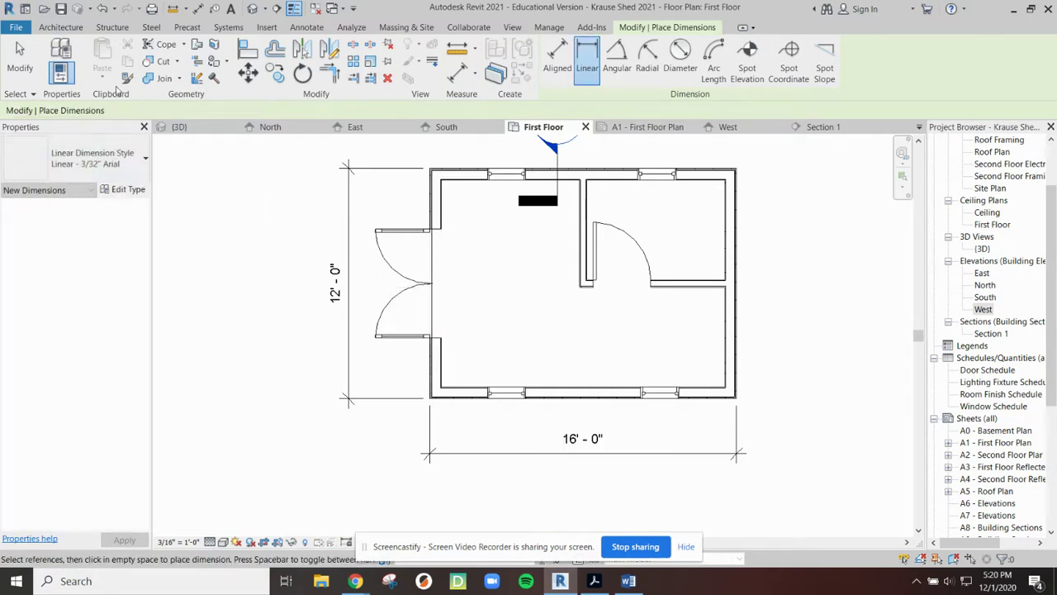
Add an aligned dimension from the double door's center to the lower exterior wall, moving its witness line to the wall's outer face
click(559, 56)
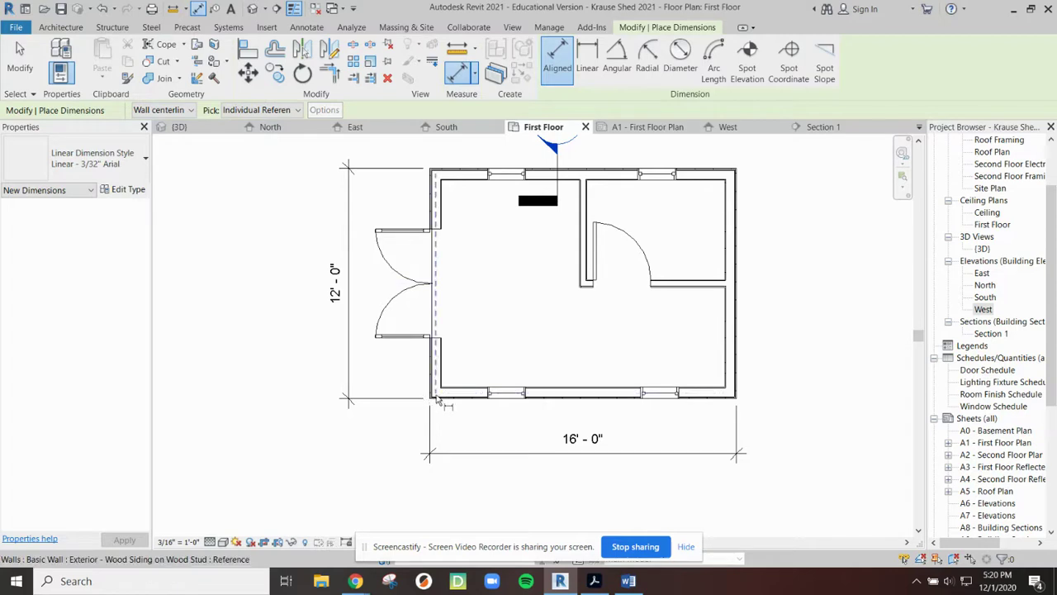
click(407, 285)
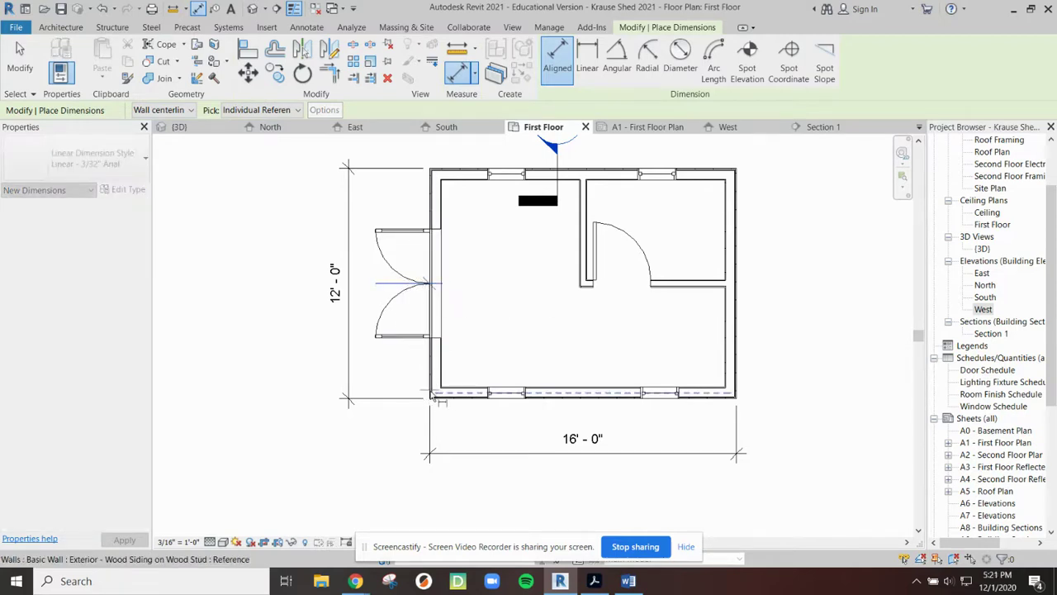
scroll(431, 392, up, 3)
click(450, 393)
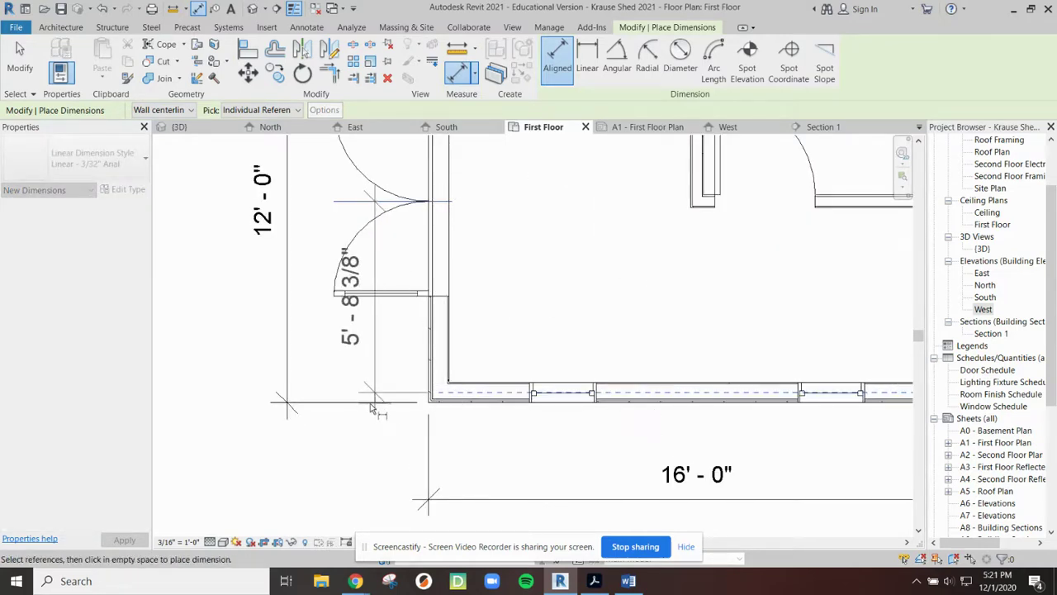
scroll(437, 395, down, 2)
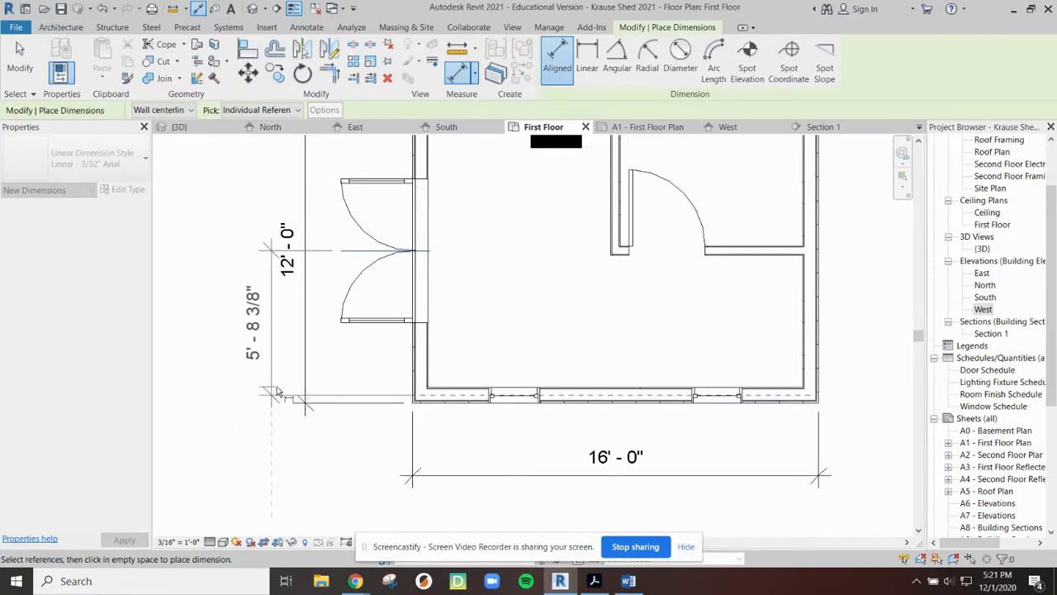
click(336, 380)
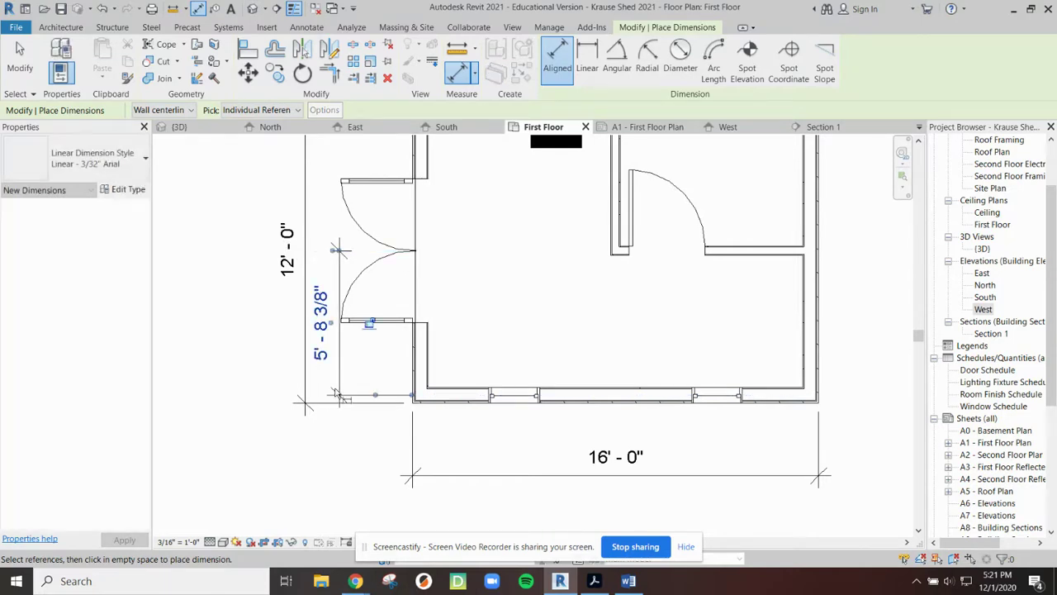
drag(376, 397, 378, 405)
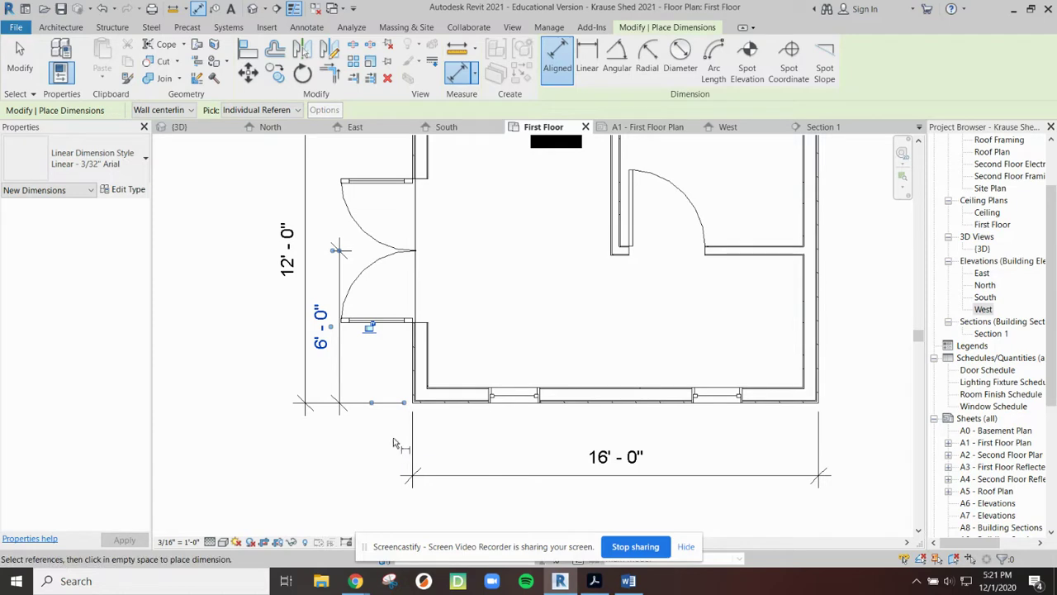
click(393, 444)
Add aligned dimensions below the lower wall from the left exterior wall to the first window's center and between both window centers
scroll(444, 385, down, 2)
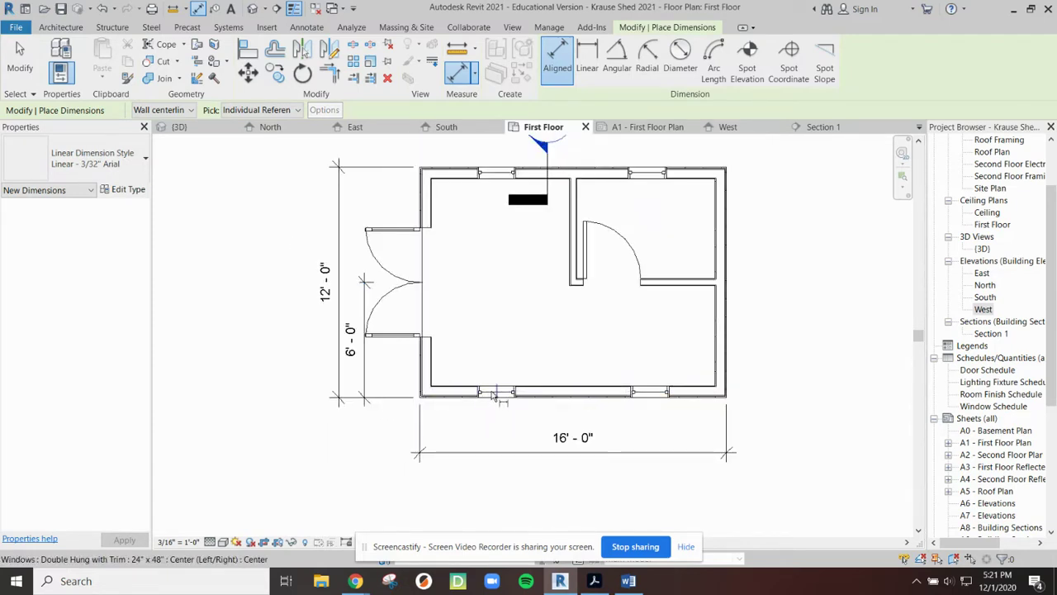
click(427, 432)
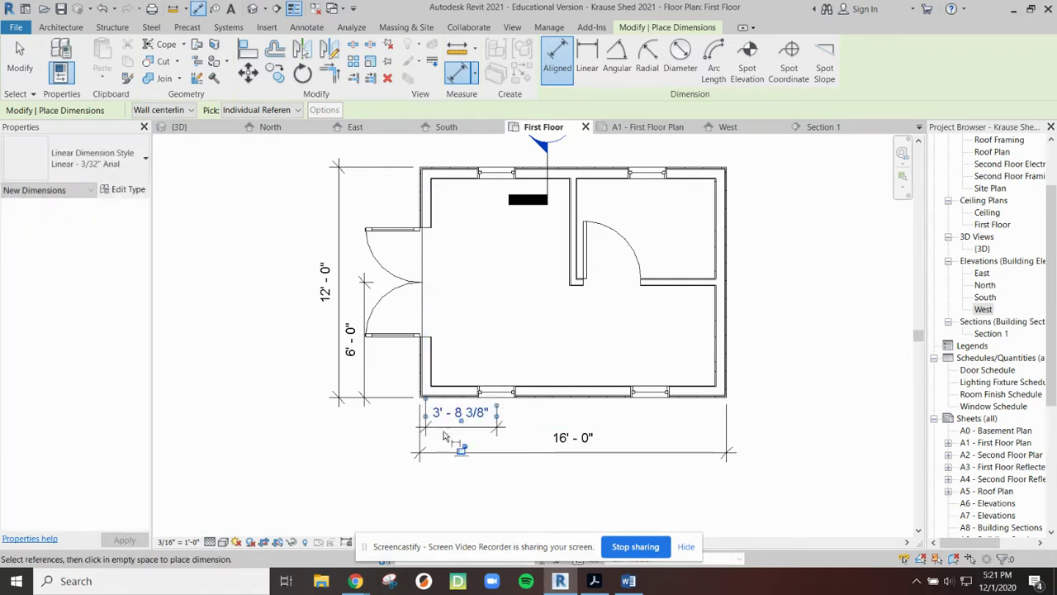
click(513, 396)
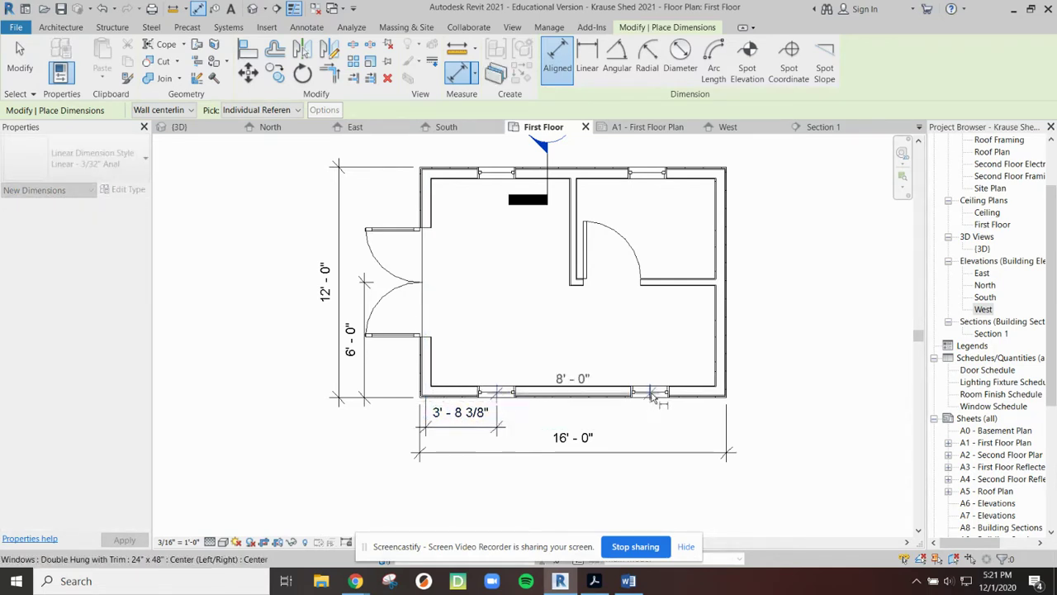
click(652, 420)
click(653, 428)
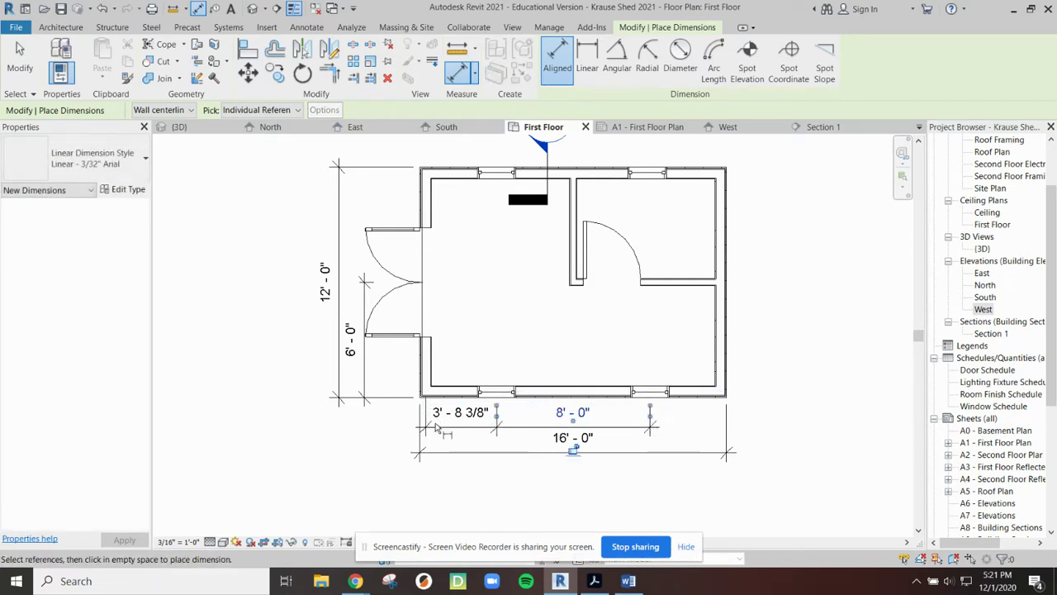
key(Escape)
key(Escape)
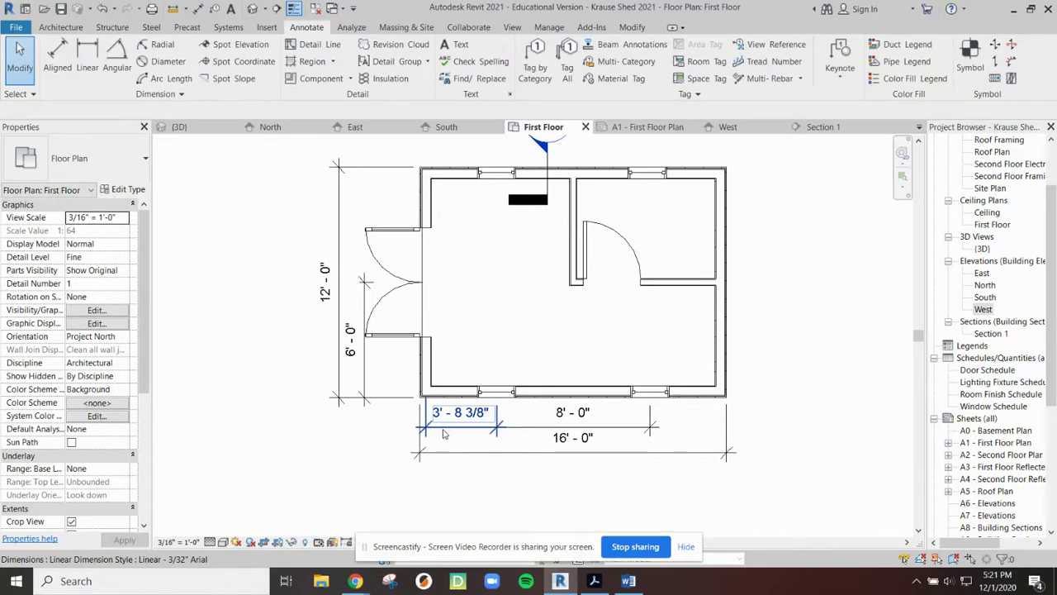
Move the left witness line of the first window's dimension to the outer face of the left exterior wall
click(444, 433)
drag(424, 429, 419, 429)
click(382, 451)
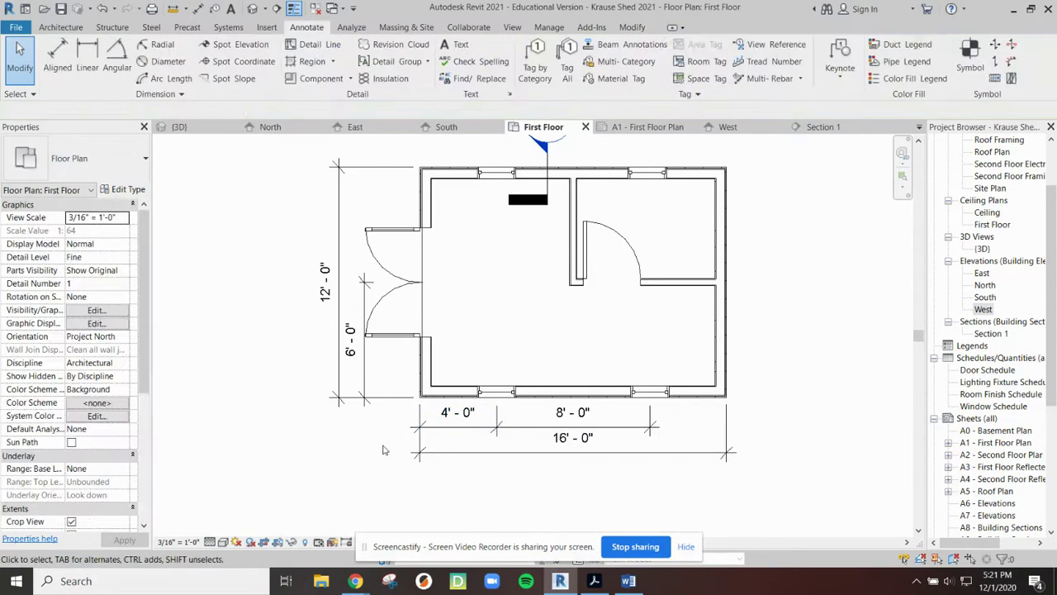
middle_drag(578, 248, 582, 268)
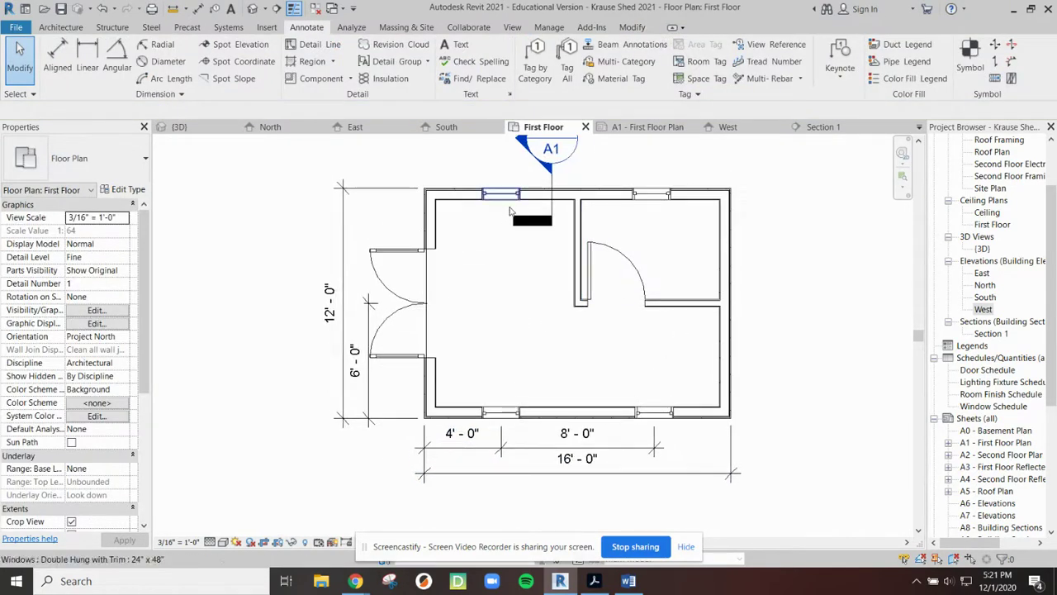
scroll(510, 211, down, 1)
middle_drag(511, 212, 506, 303)
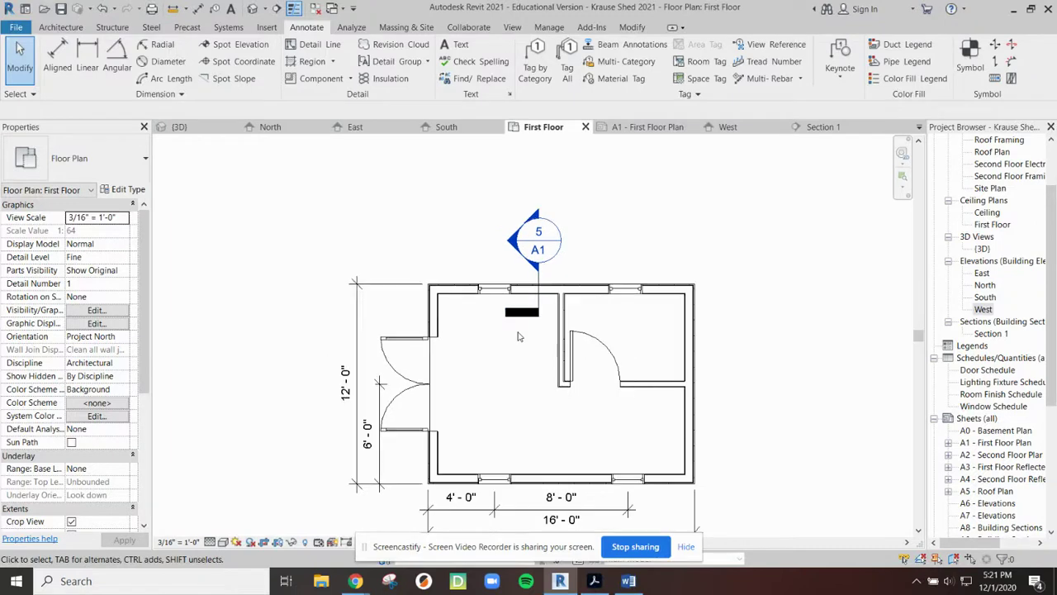
middle_drag(464, 363, 432, 313)
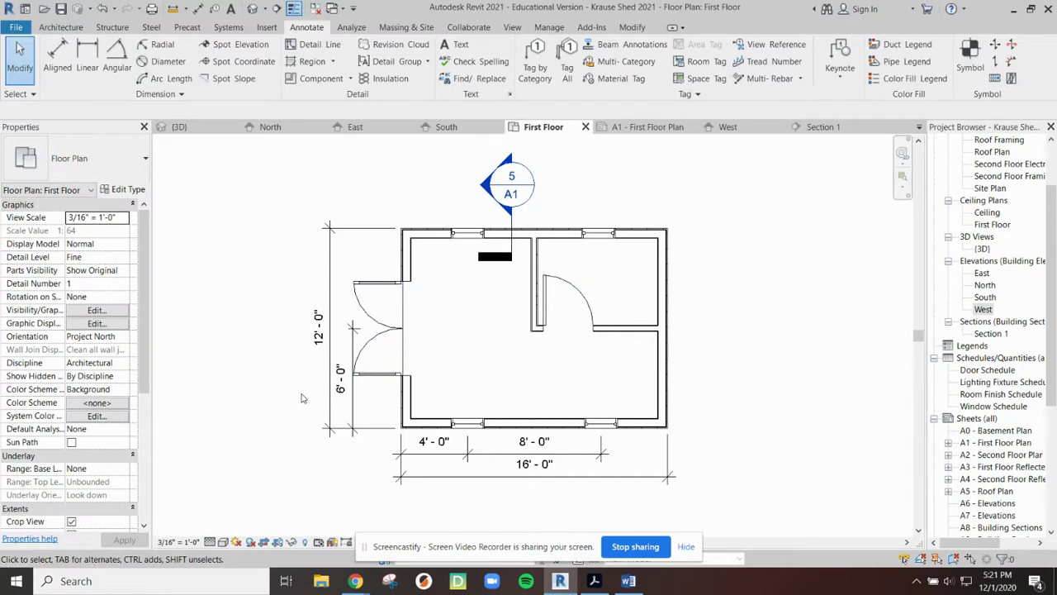
scroll(353, 333, up, 2)
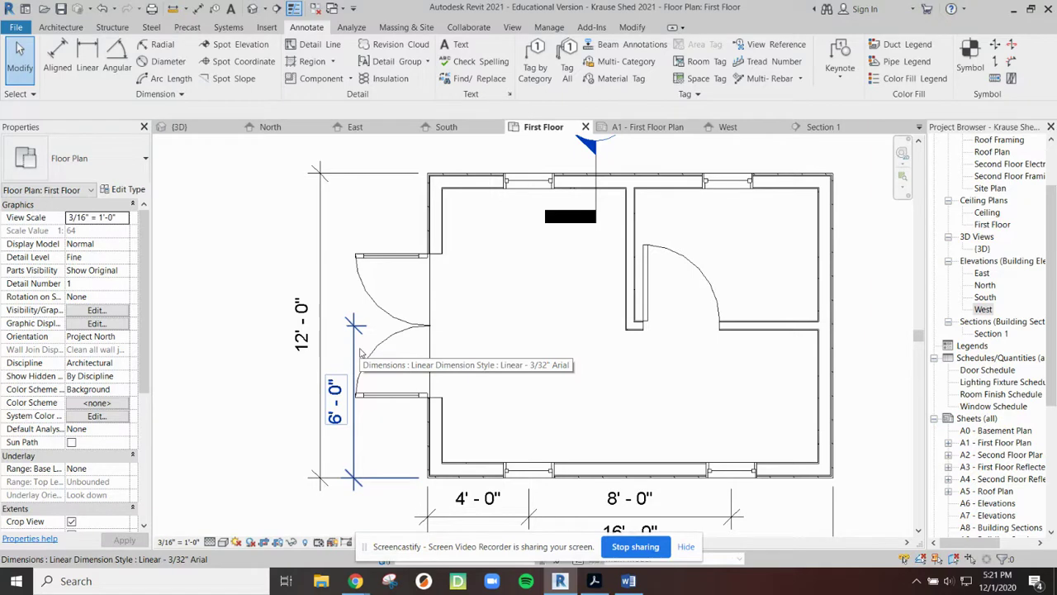
scroll(360, 352, down, 2)
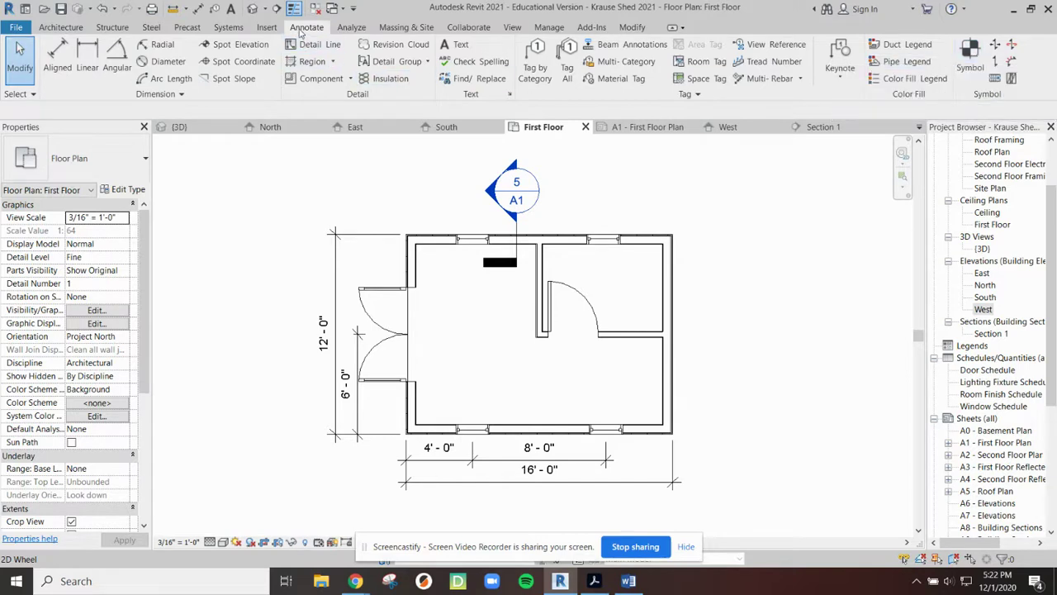
Start the Symbol command and load the North Arrow 1 family from the Annotations folder of the English-Imperial library
click(970, 51)
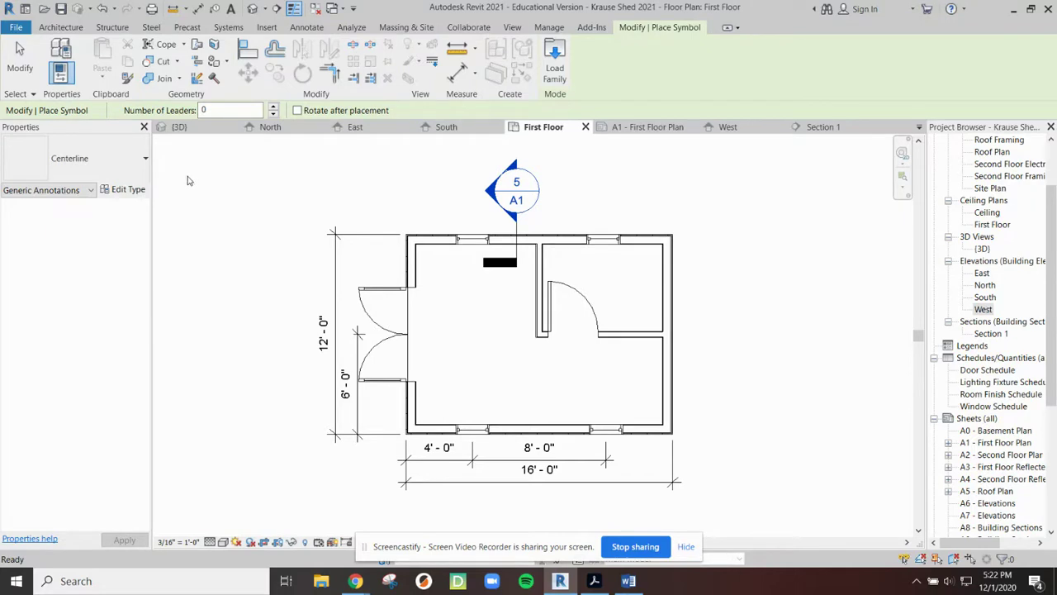
click(79, 166)
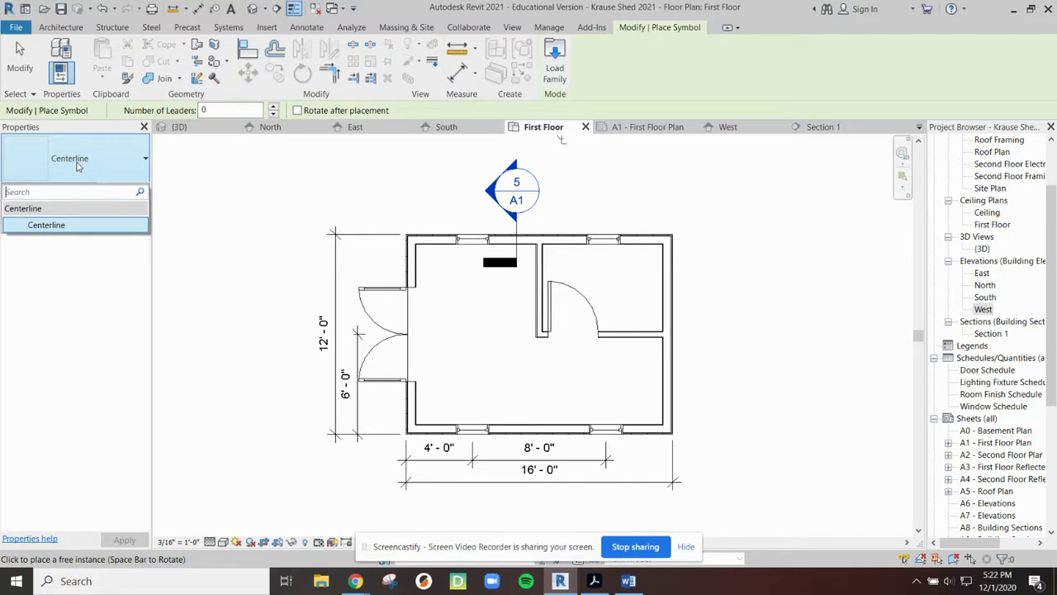
click(78, 166)
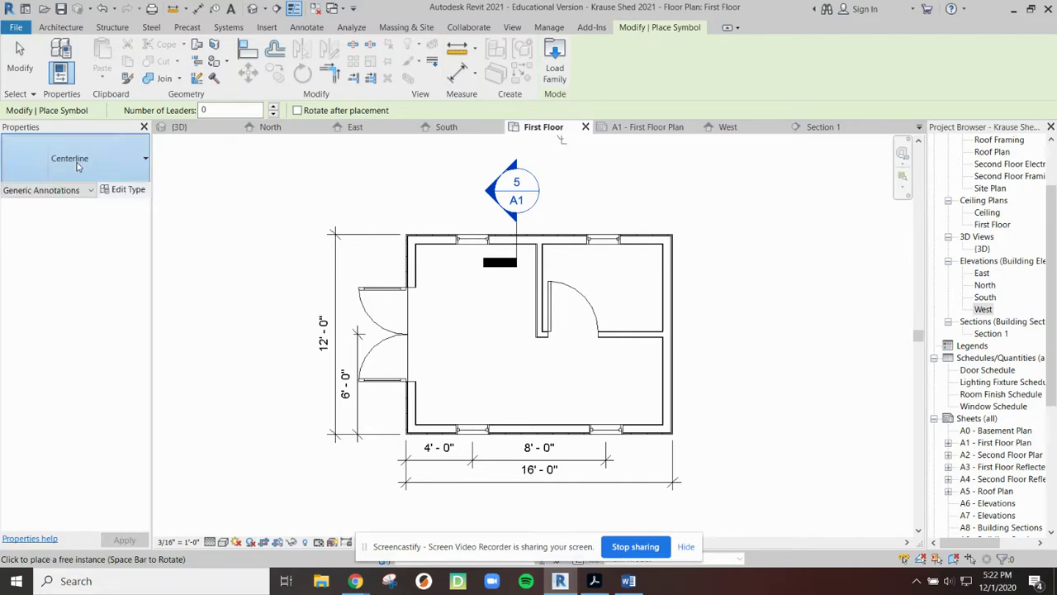
click(79, 166)
click(73, 169)
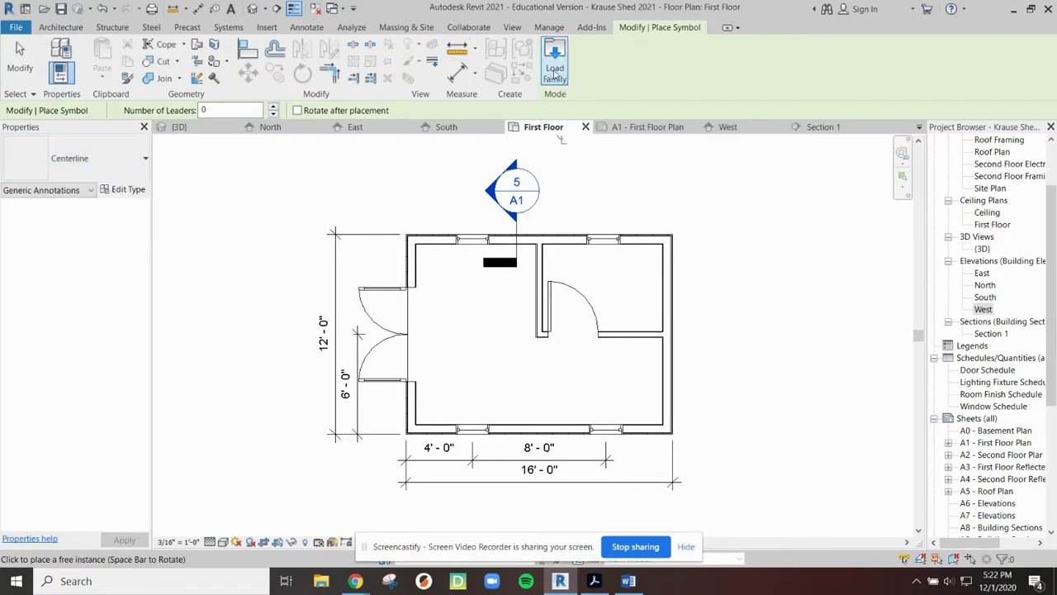
click(555, 54)
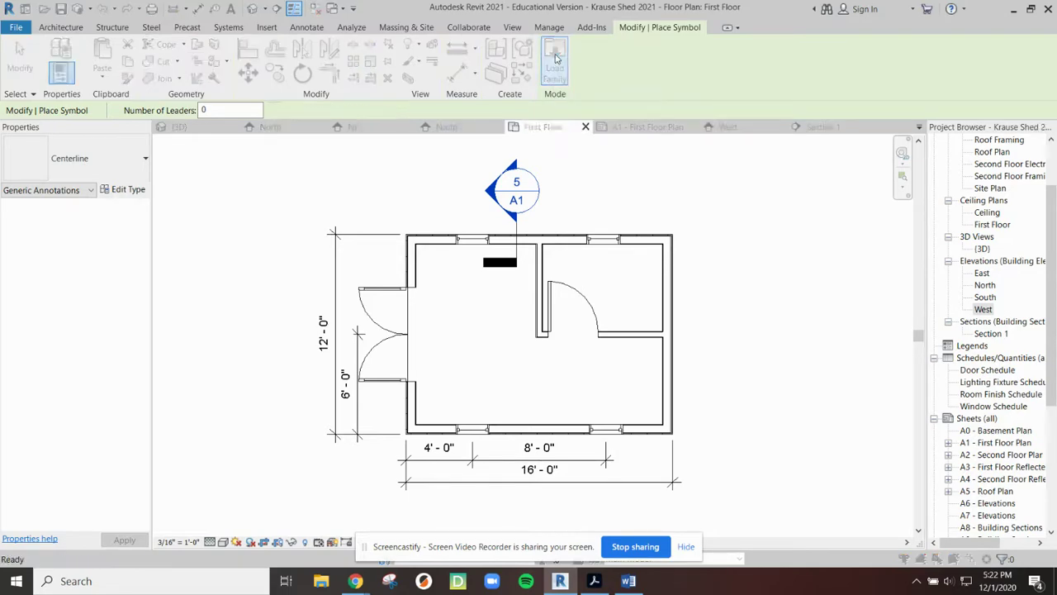
drag(499, 134, 514, 60)
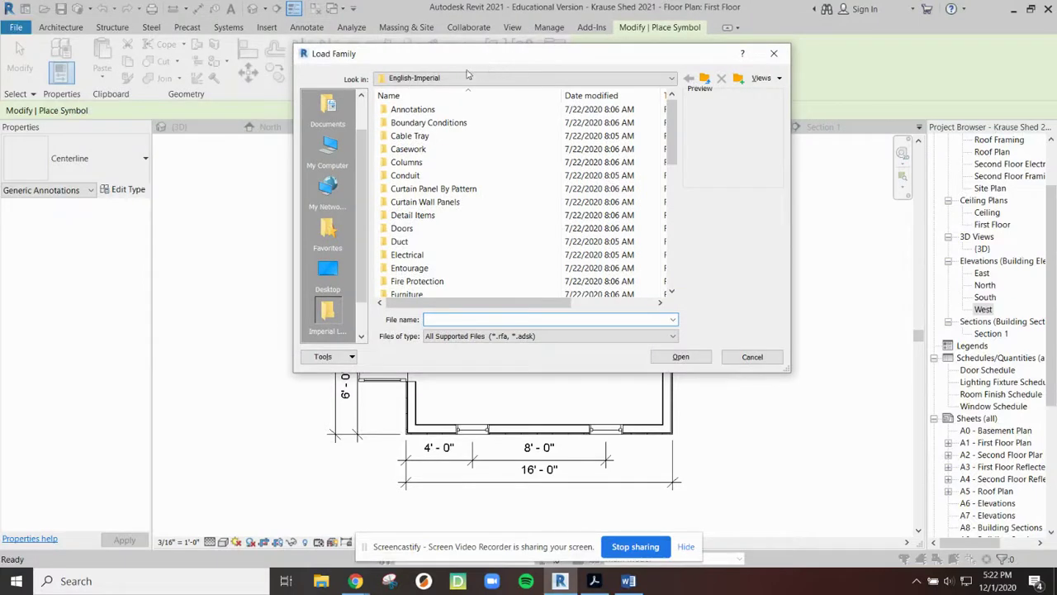
mouse_move(676, 130)
mouse_down()
mouse_move(718, 265)
mouse_move(673, 124)
mouse_up()
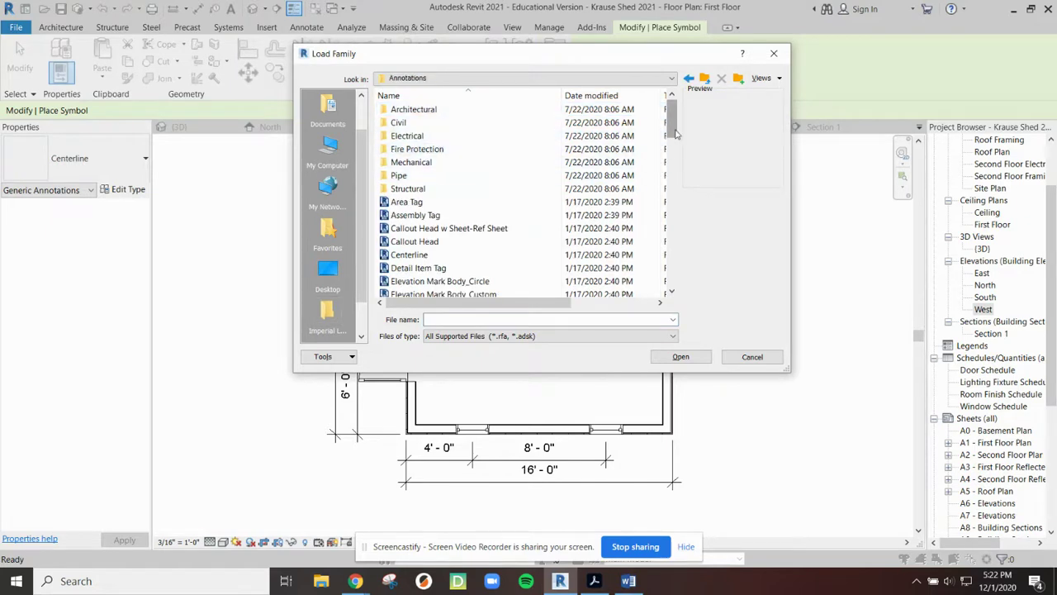
drag(674, 122, 673, 203)
click(528, 203)
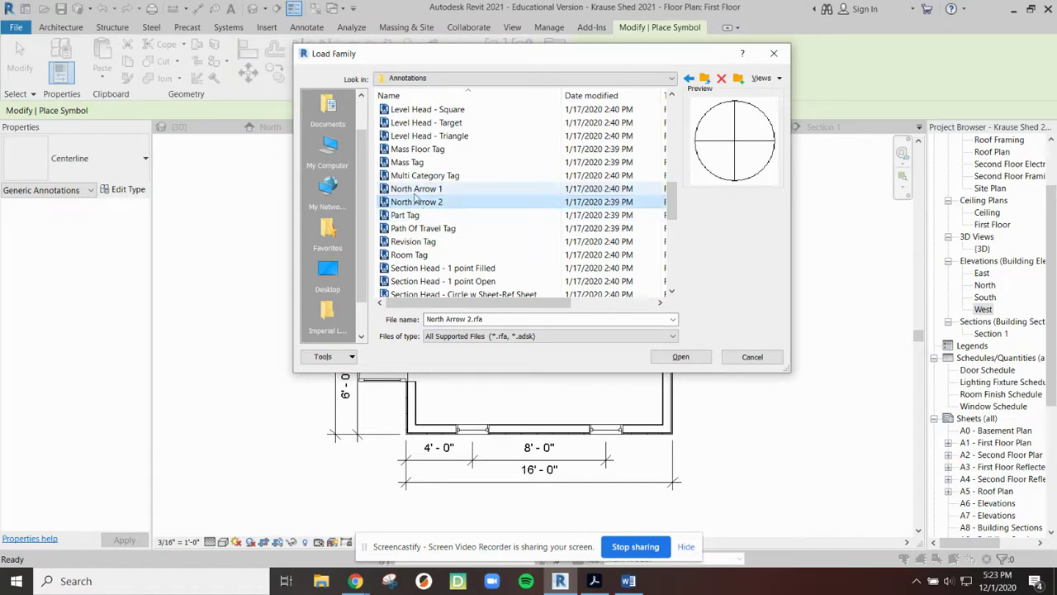
click(416, 189)
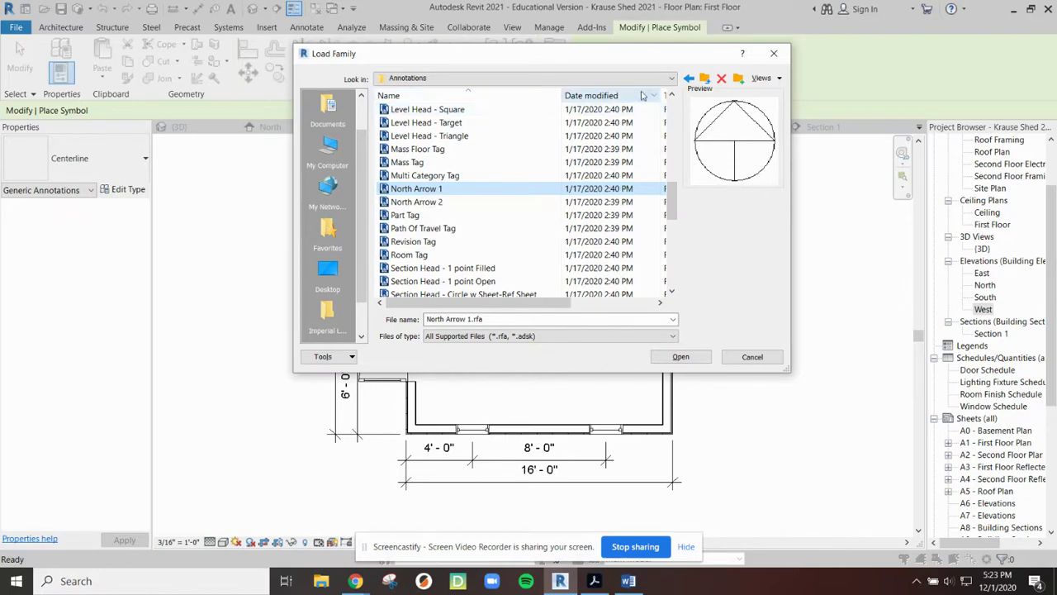
click(681, 357)
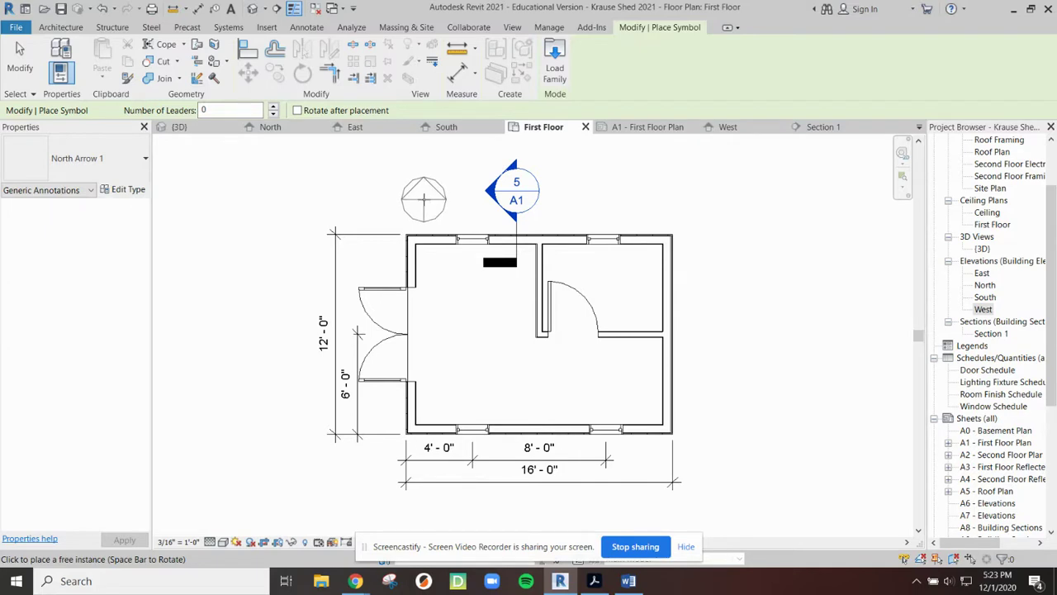
Place the North Arrow 1 symbol above the floor plan's upper wall, between its left corner and the section head
click(430, 197)
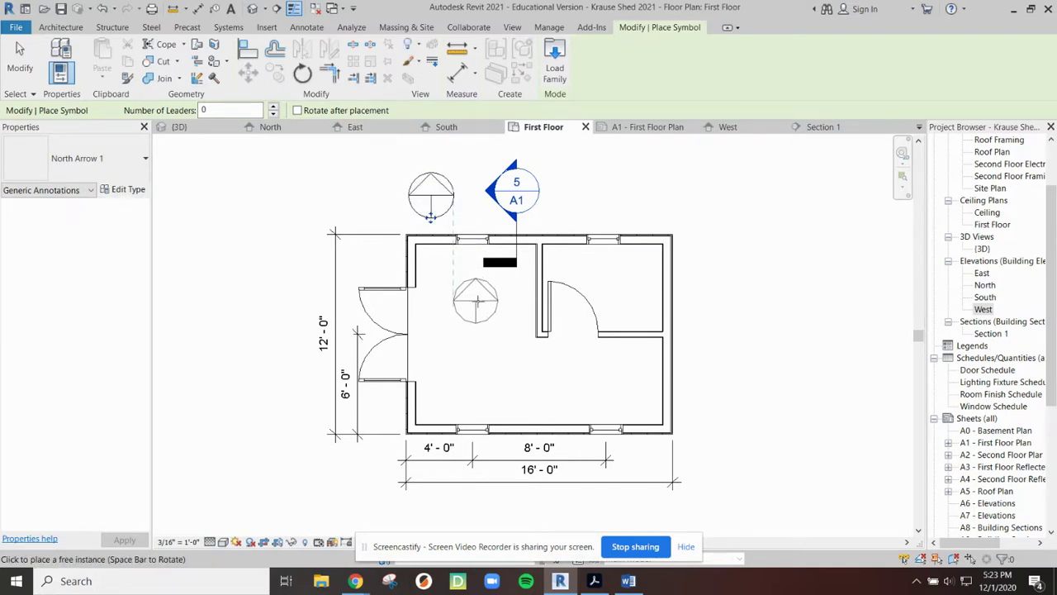
key(Escape)
key(Escape)
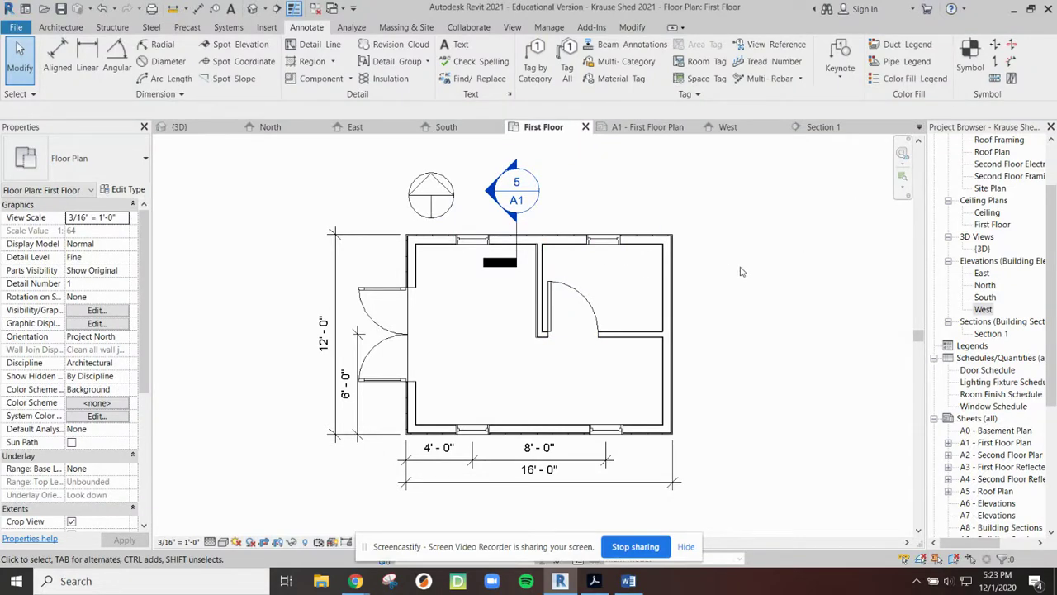
Compare the North elevation with the First Floor plan to check which exterior wall faces north
scroll(773, 279, down, 1)
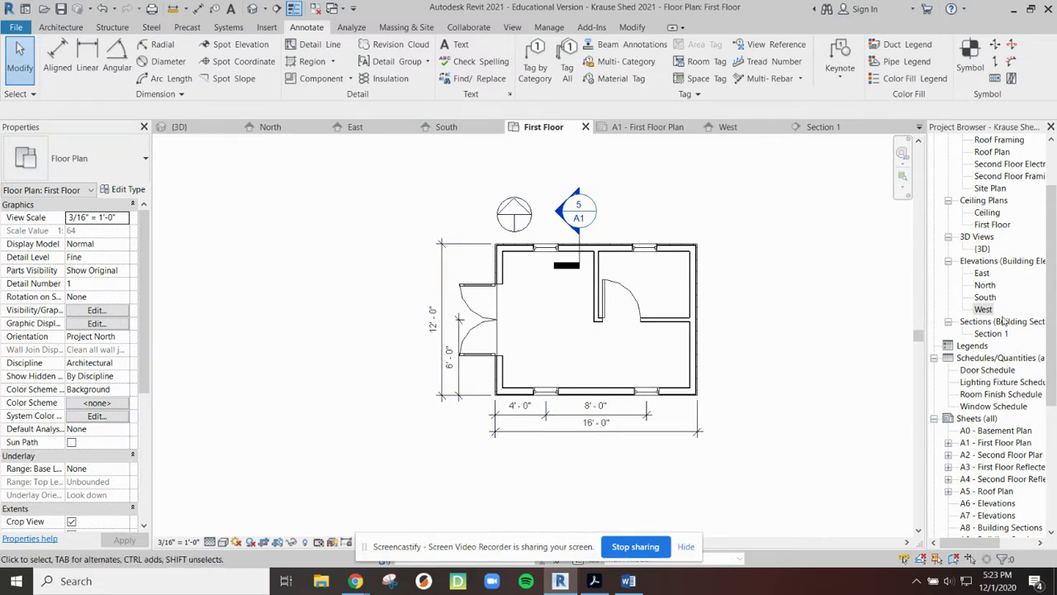
double_click(985, 285)
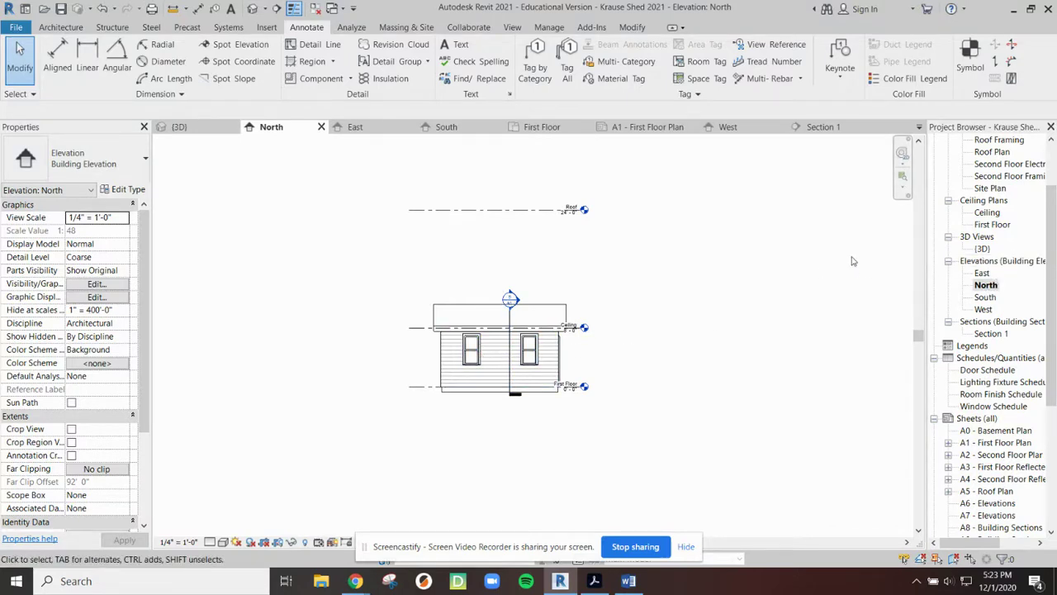
drag(1047, 233, 1047, 157)
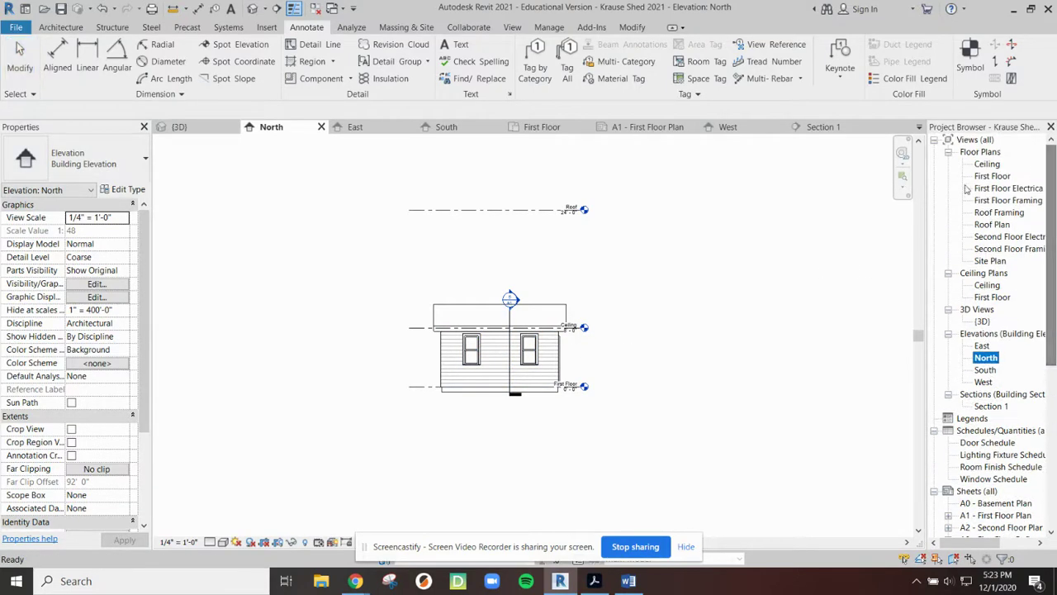
double_click(991, 176)
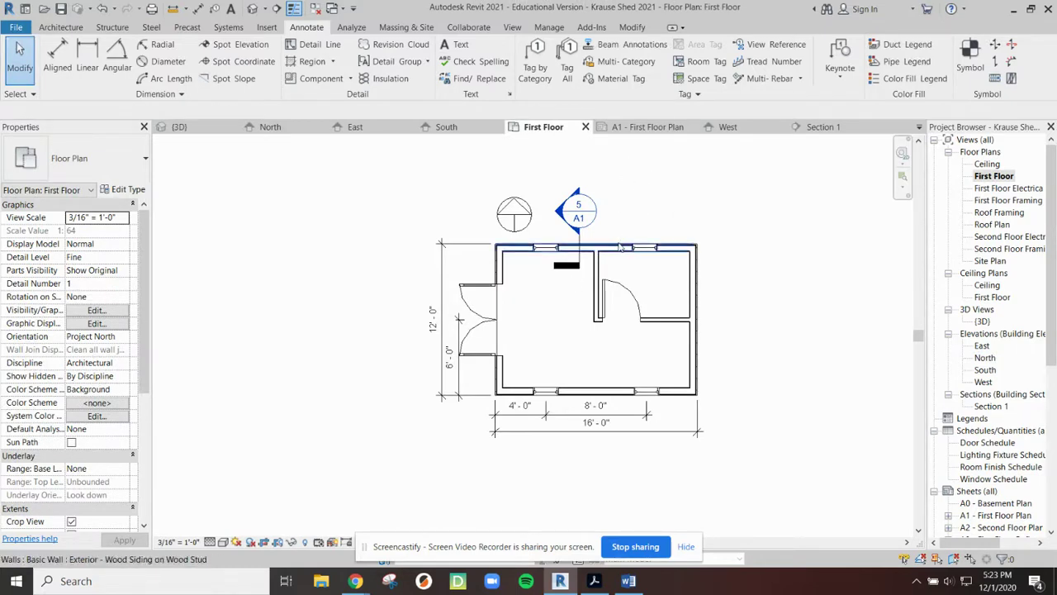
click(620, 246)
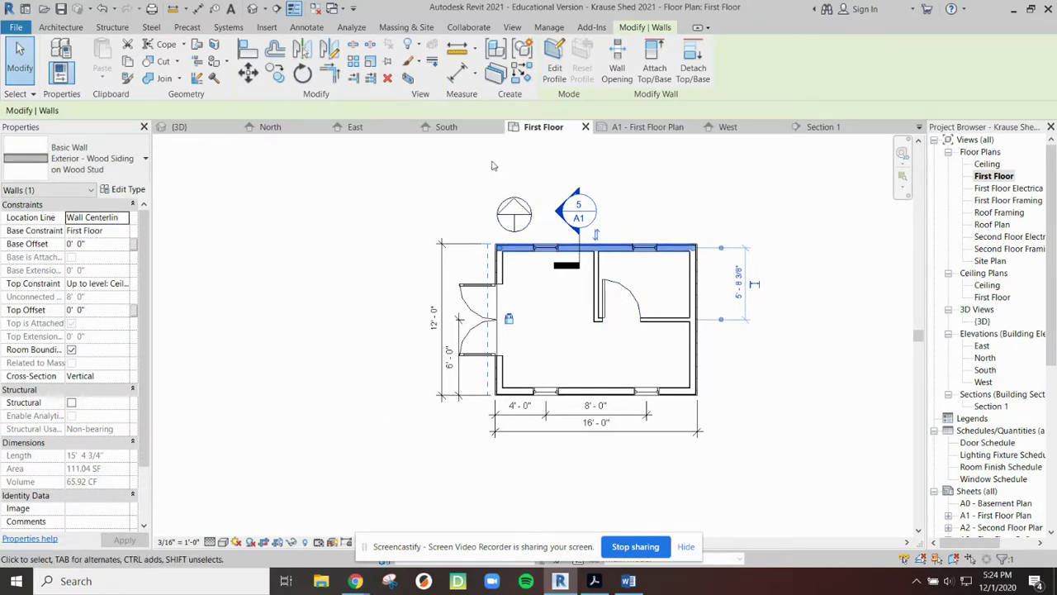
click(416, 165)
Try rotating the north arrow symbol counterclockwise so it points toward the double-door side of the plan
click(514, 217)
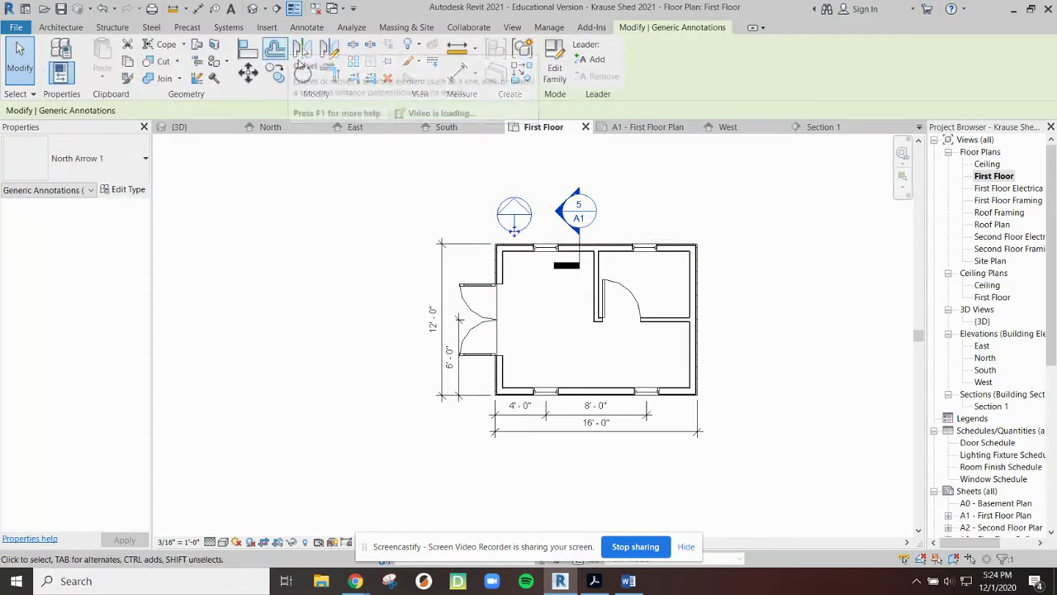
click(302, 73)
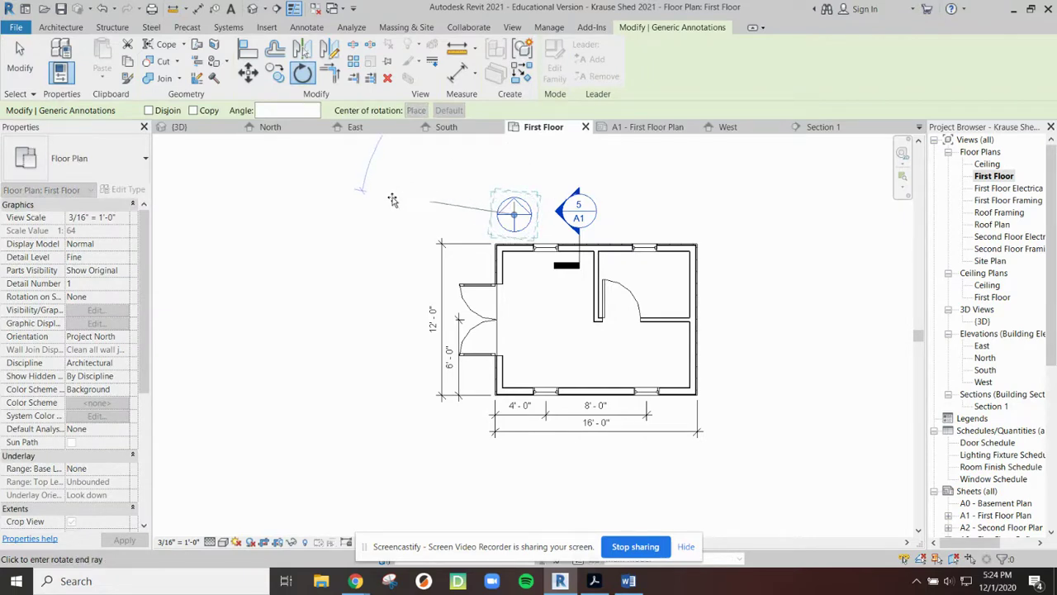
click(357, 190)
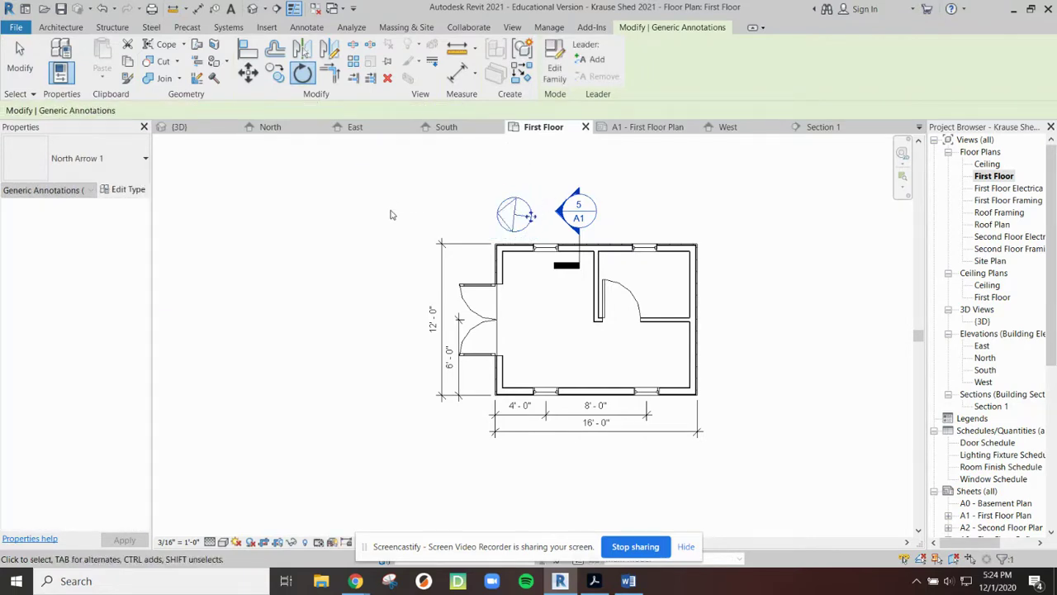
click(389, 405)
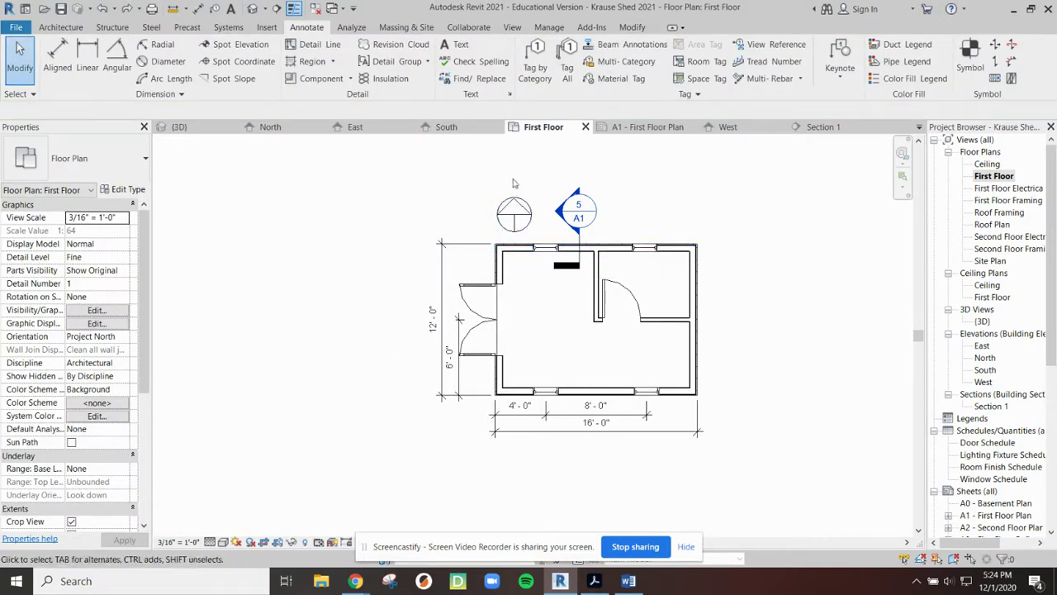
Open sheet A1 - First Floor Plan and review the north arrow within the whole sheet layout
click(986, 357)
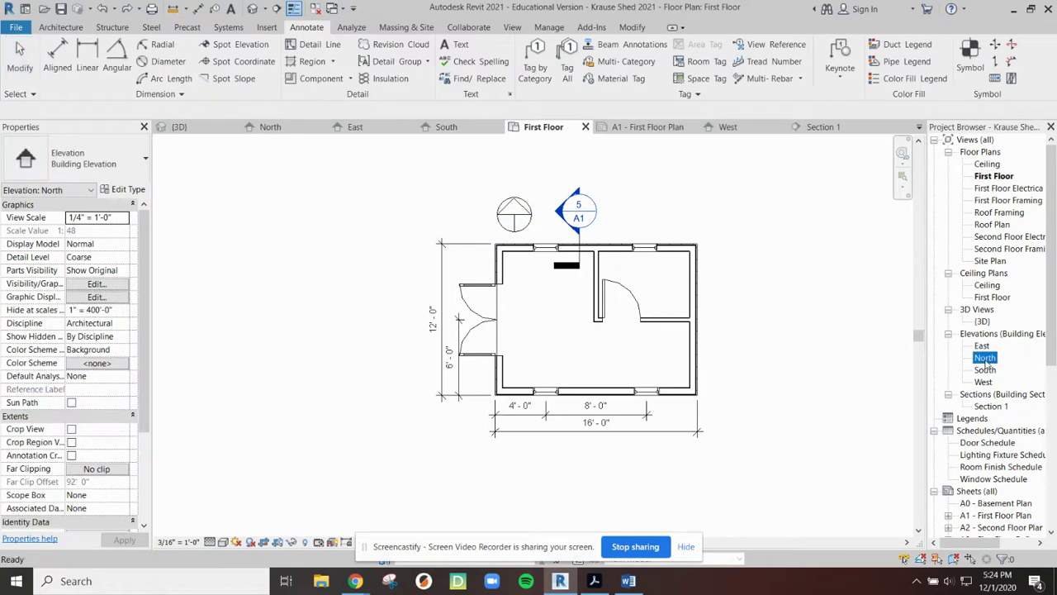
click(764, 261)
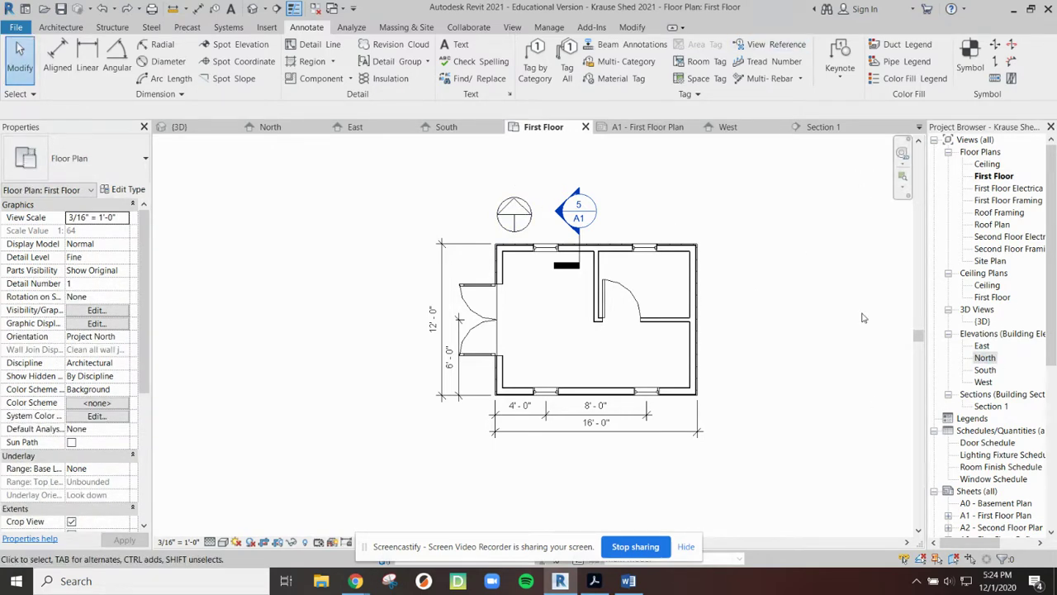
click(641, 129)
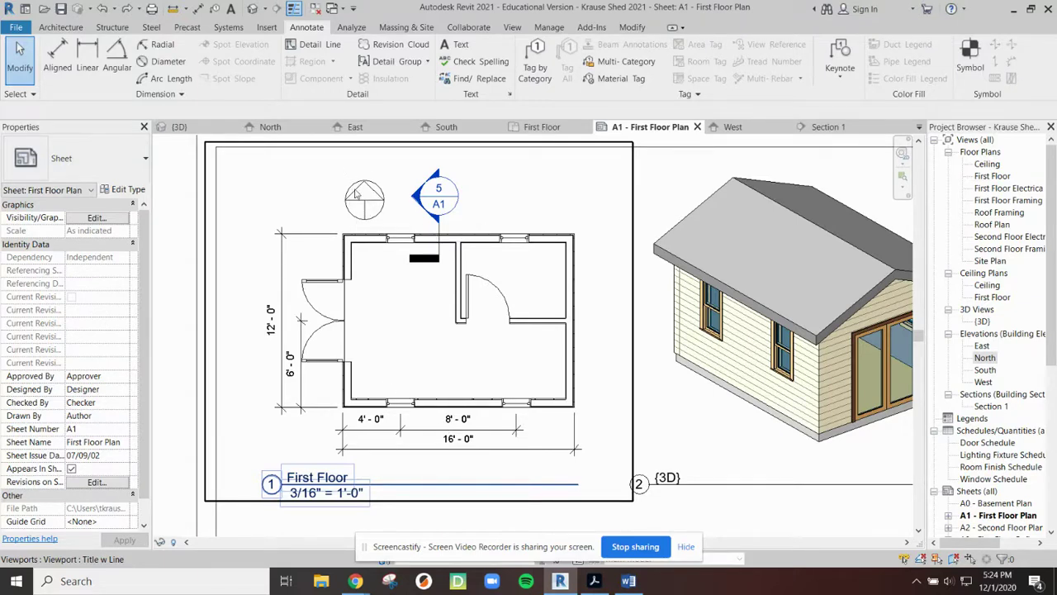
scroll(453, 245, down, 5)
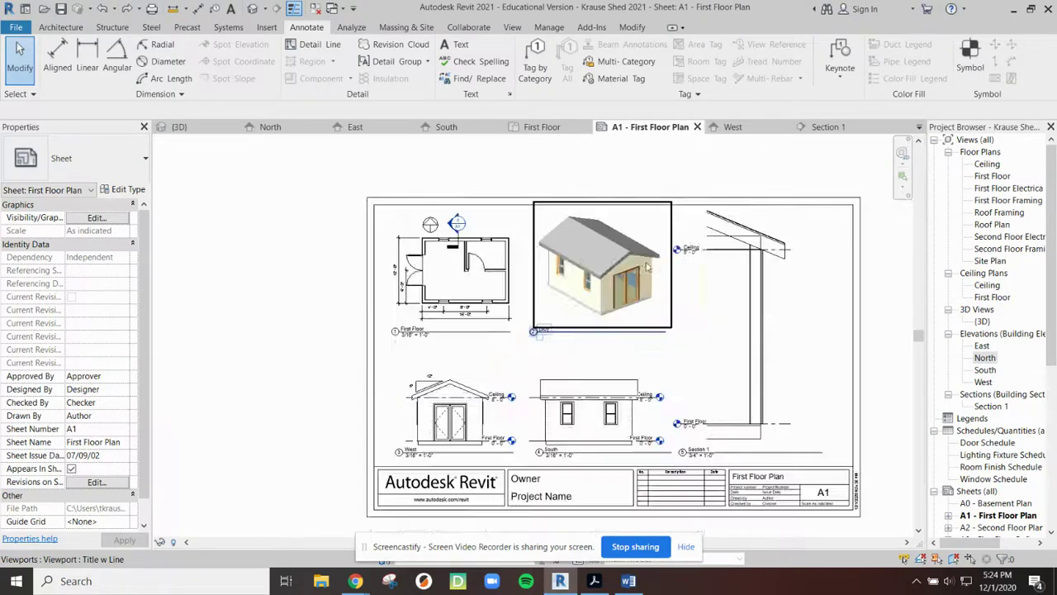